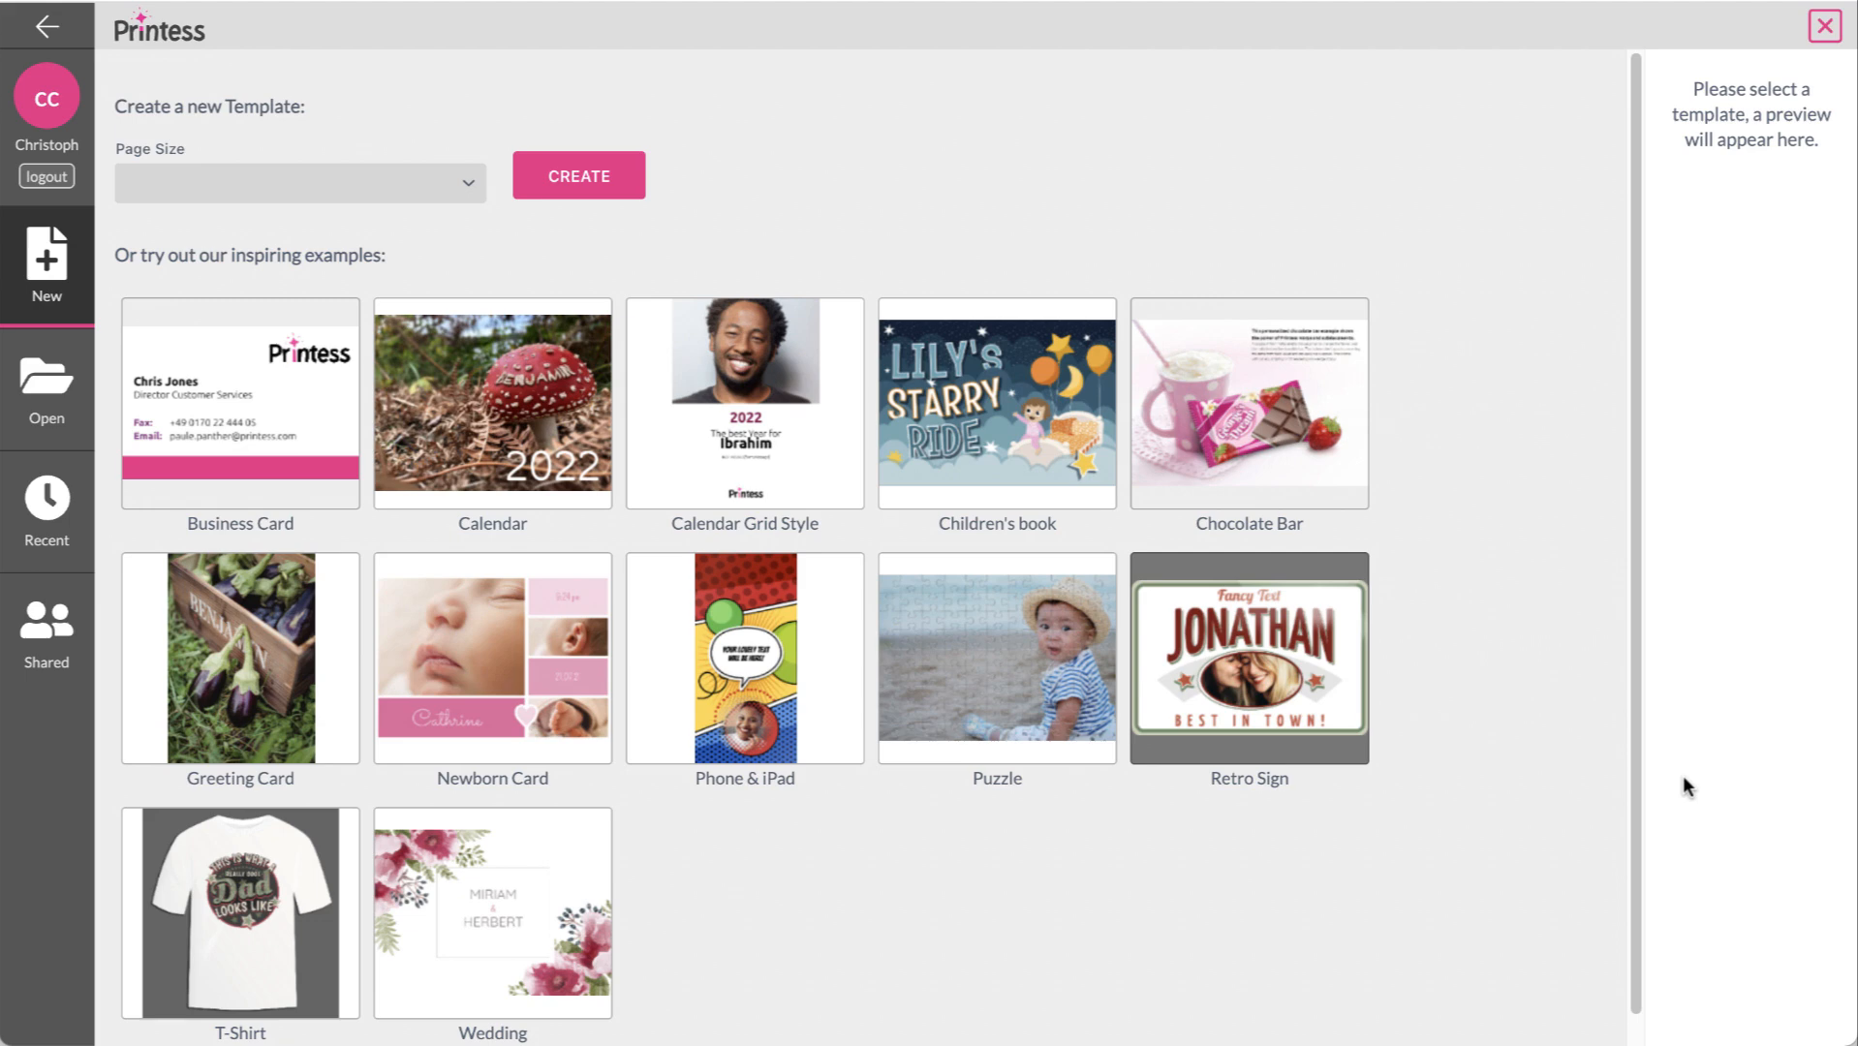
Open the Newborn Card example template
{"action": "left_click", "coordinate": [538, 662]}
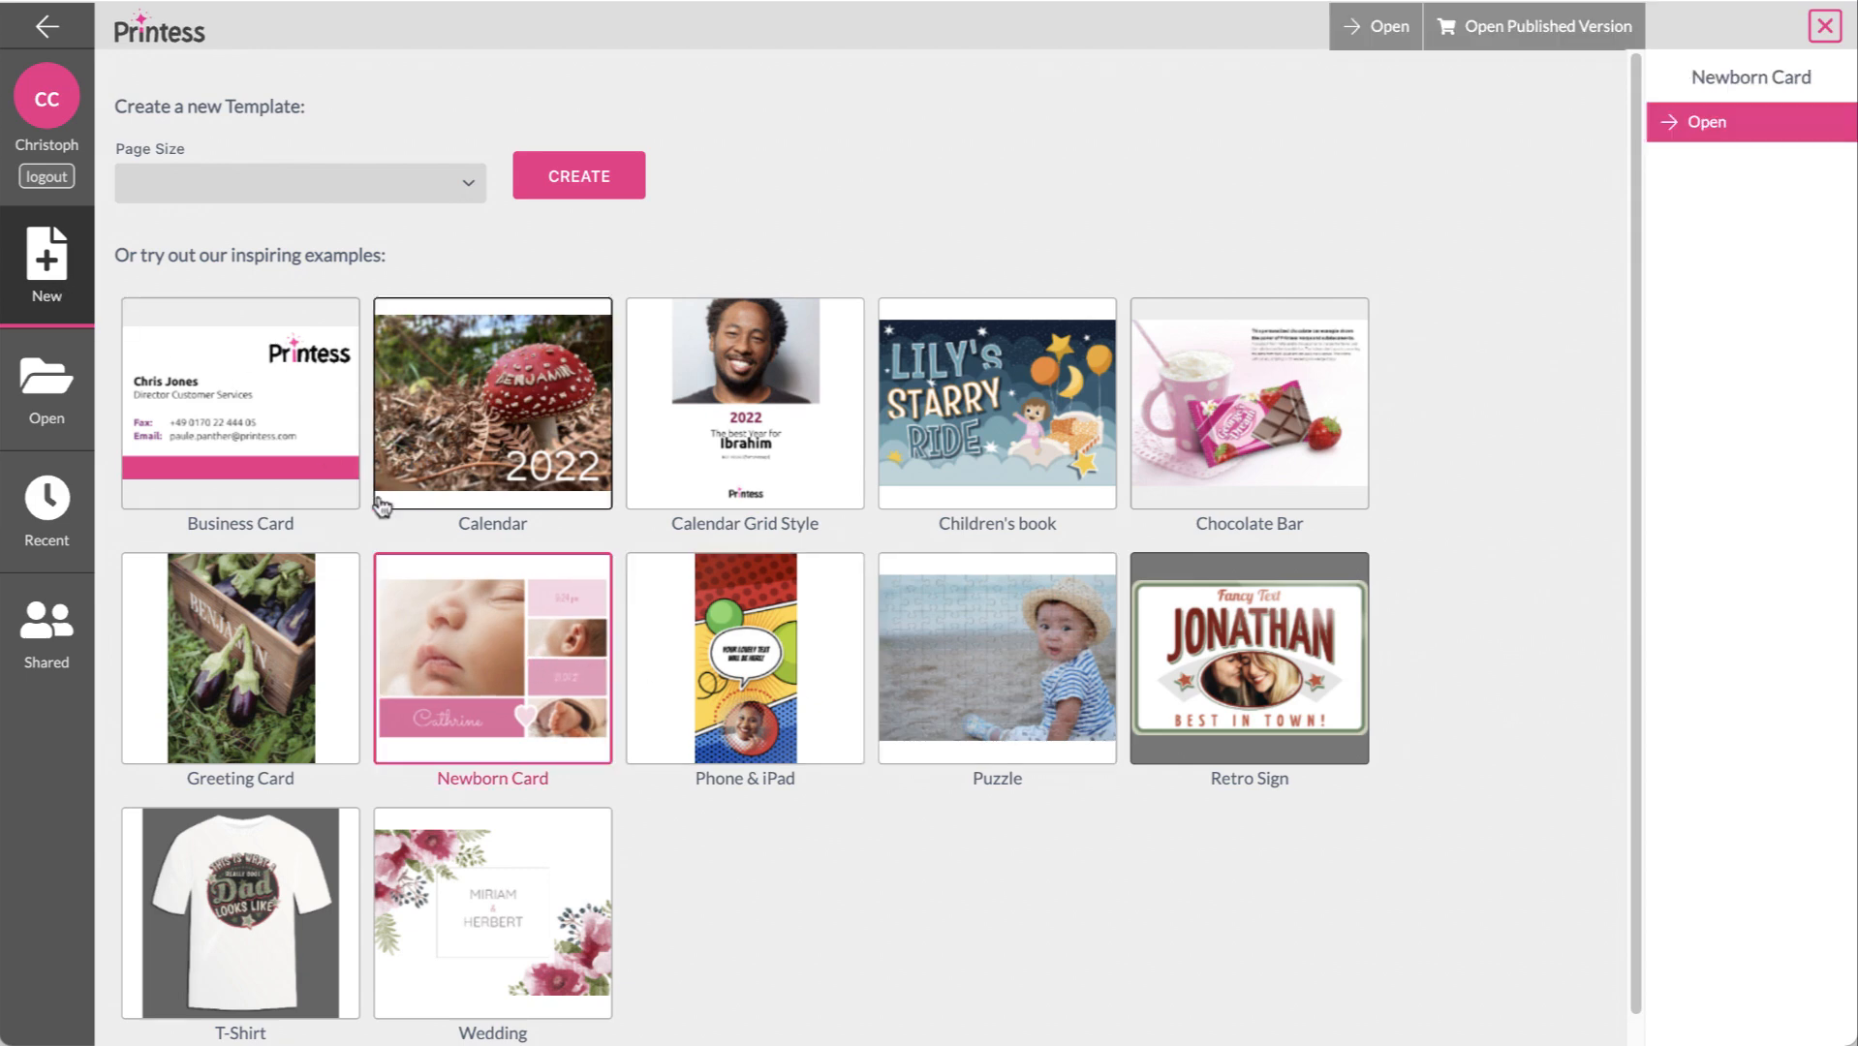
{"action": "double_click", "coordinate": [491, 706]}
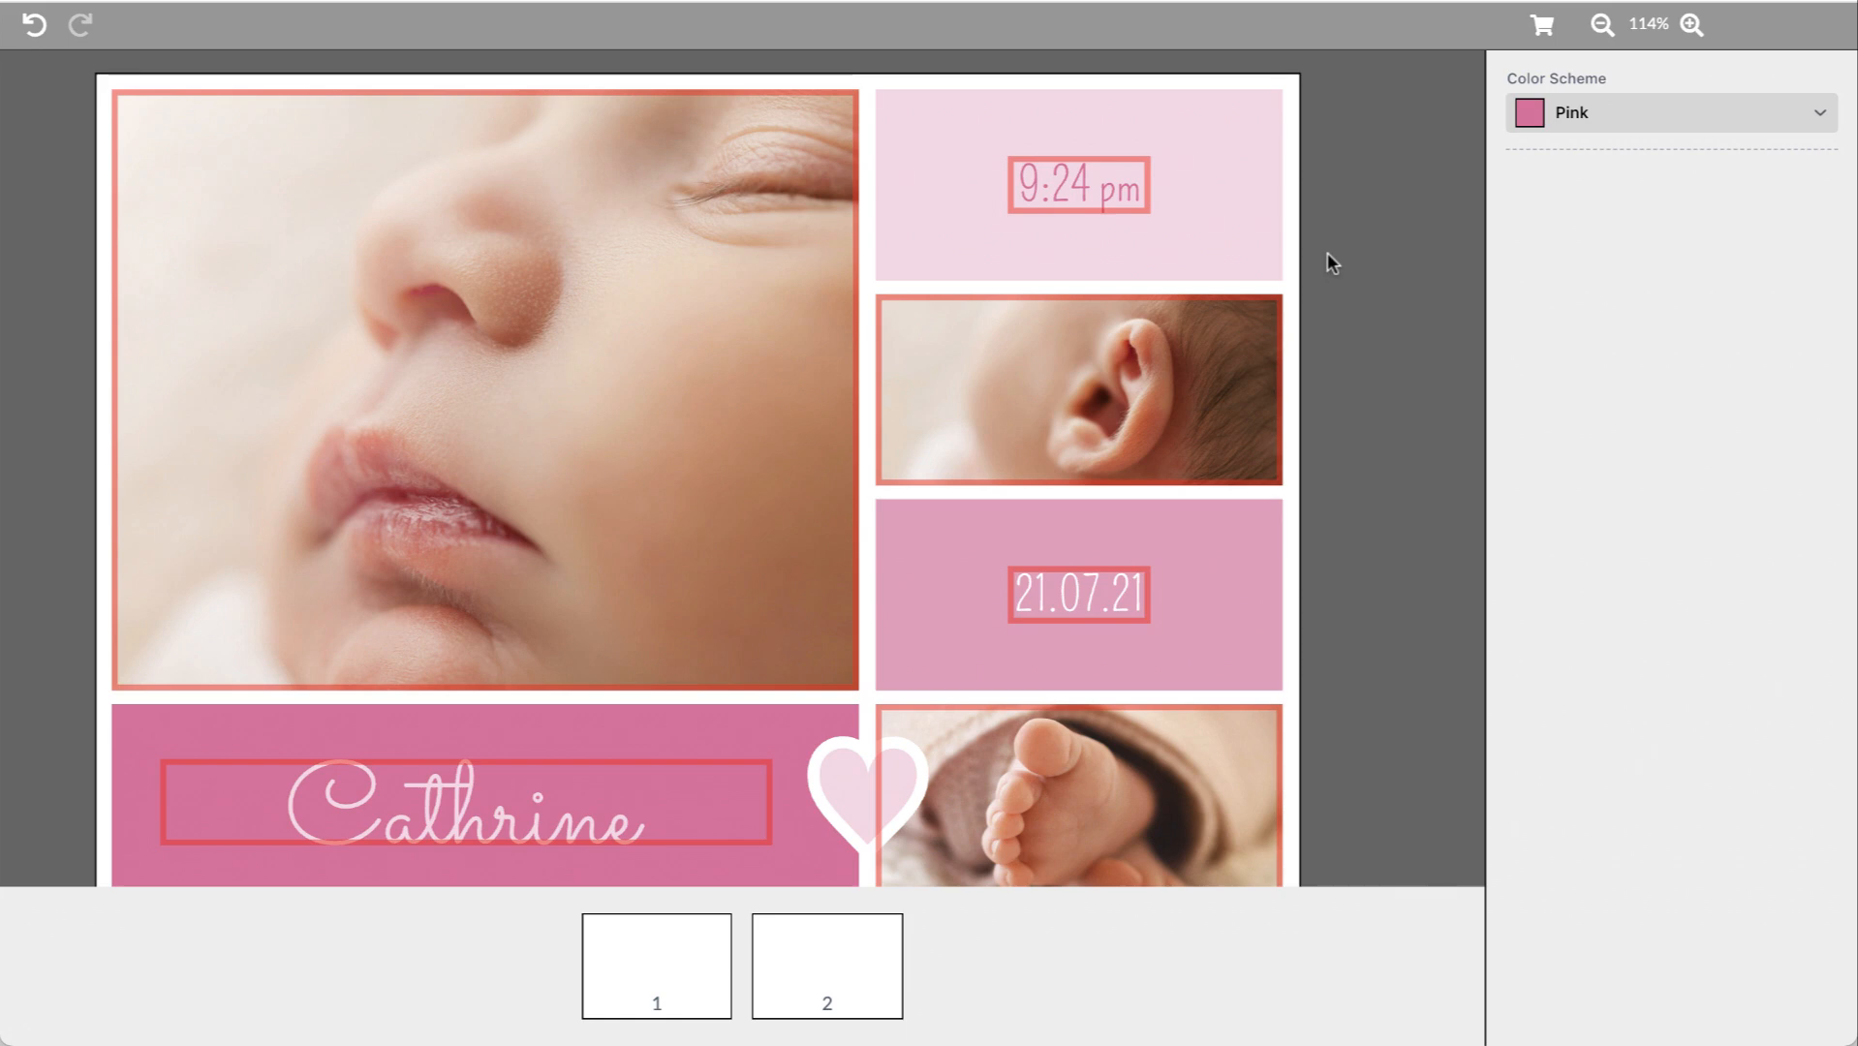
Change the birth time text on page 1 to 10:24 pm
{"action": "left_click", "coordinate": [1086, 183]}
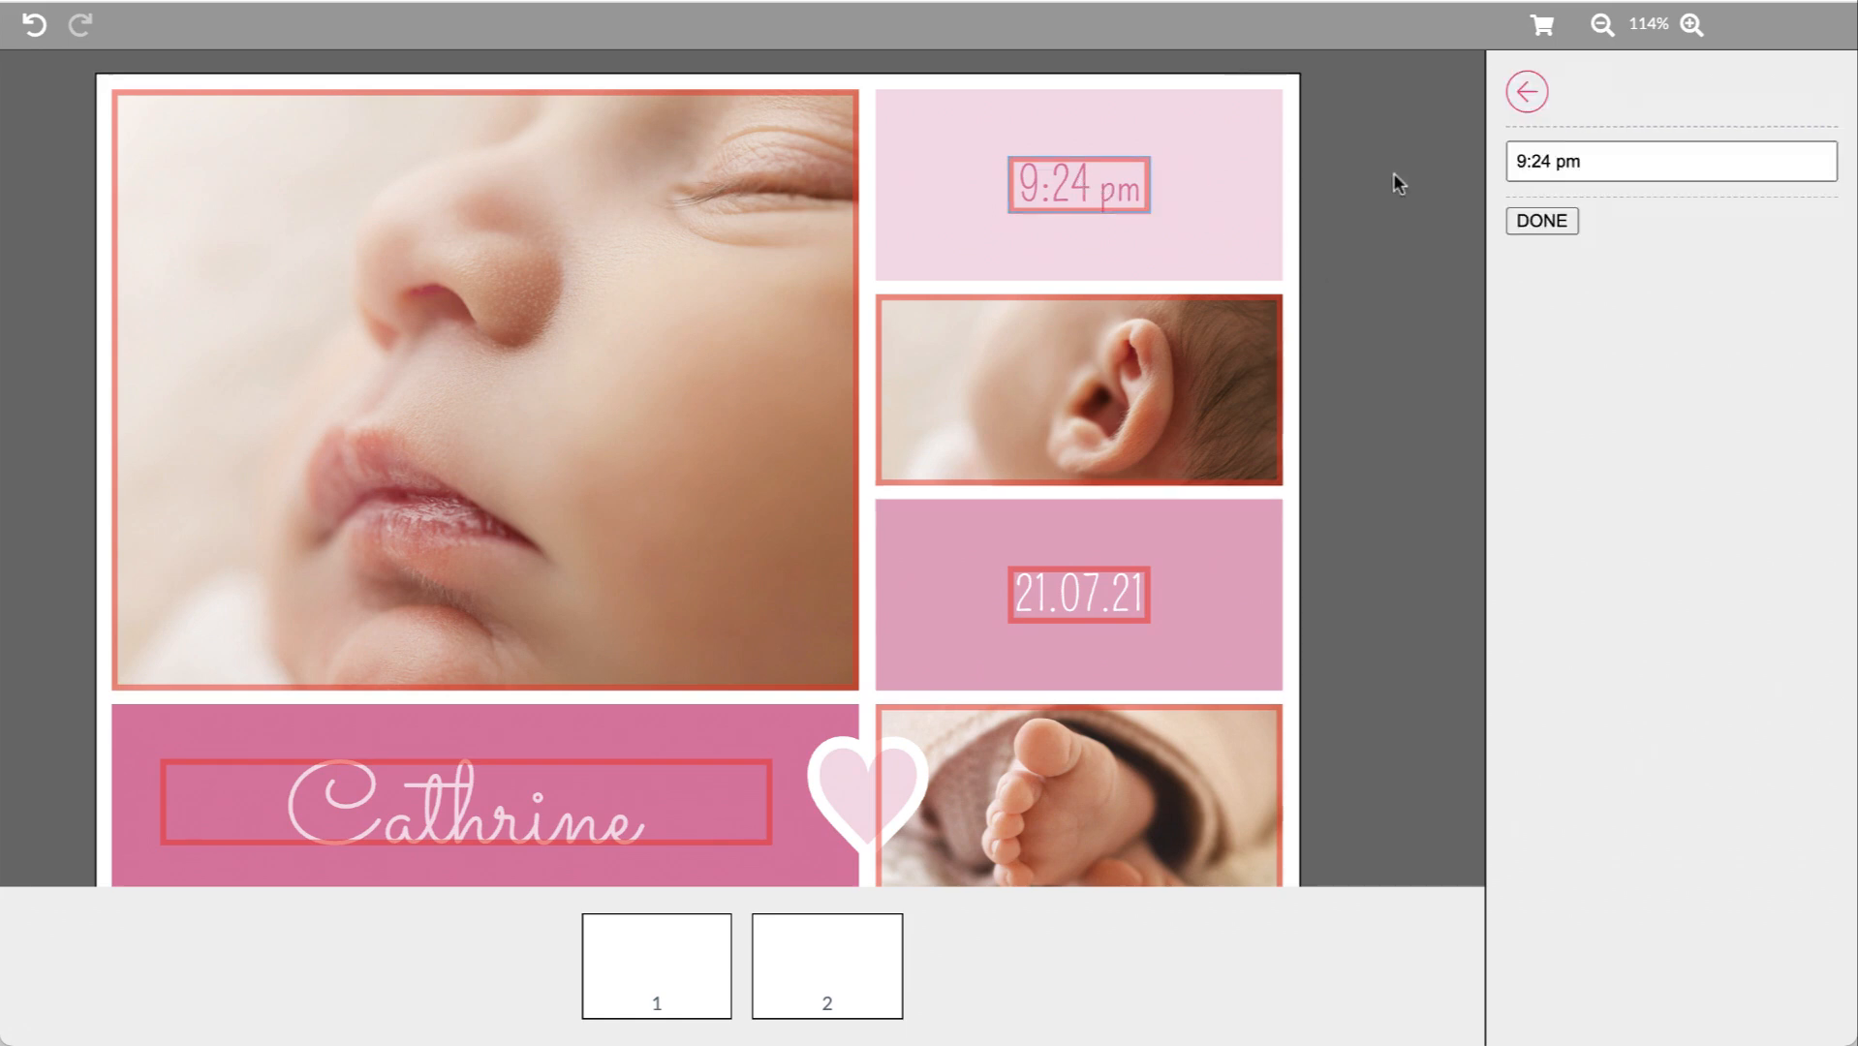
{"action": "left_click", "coordinate": [1525, 161]}
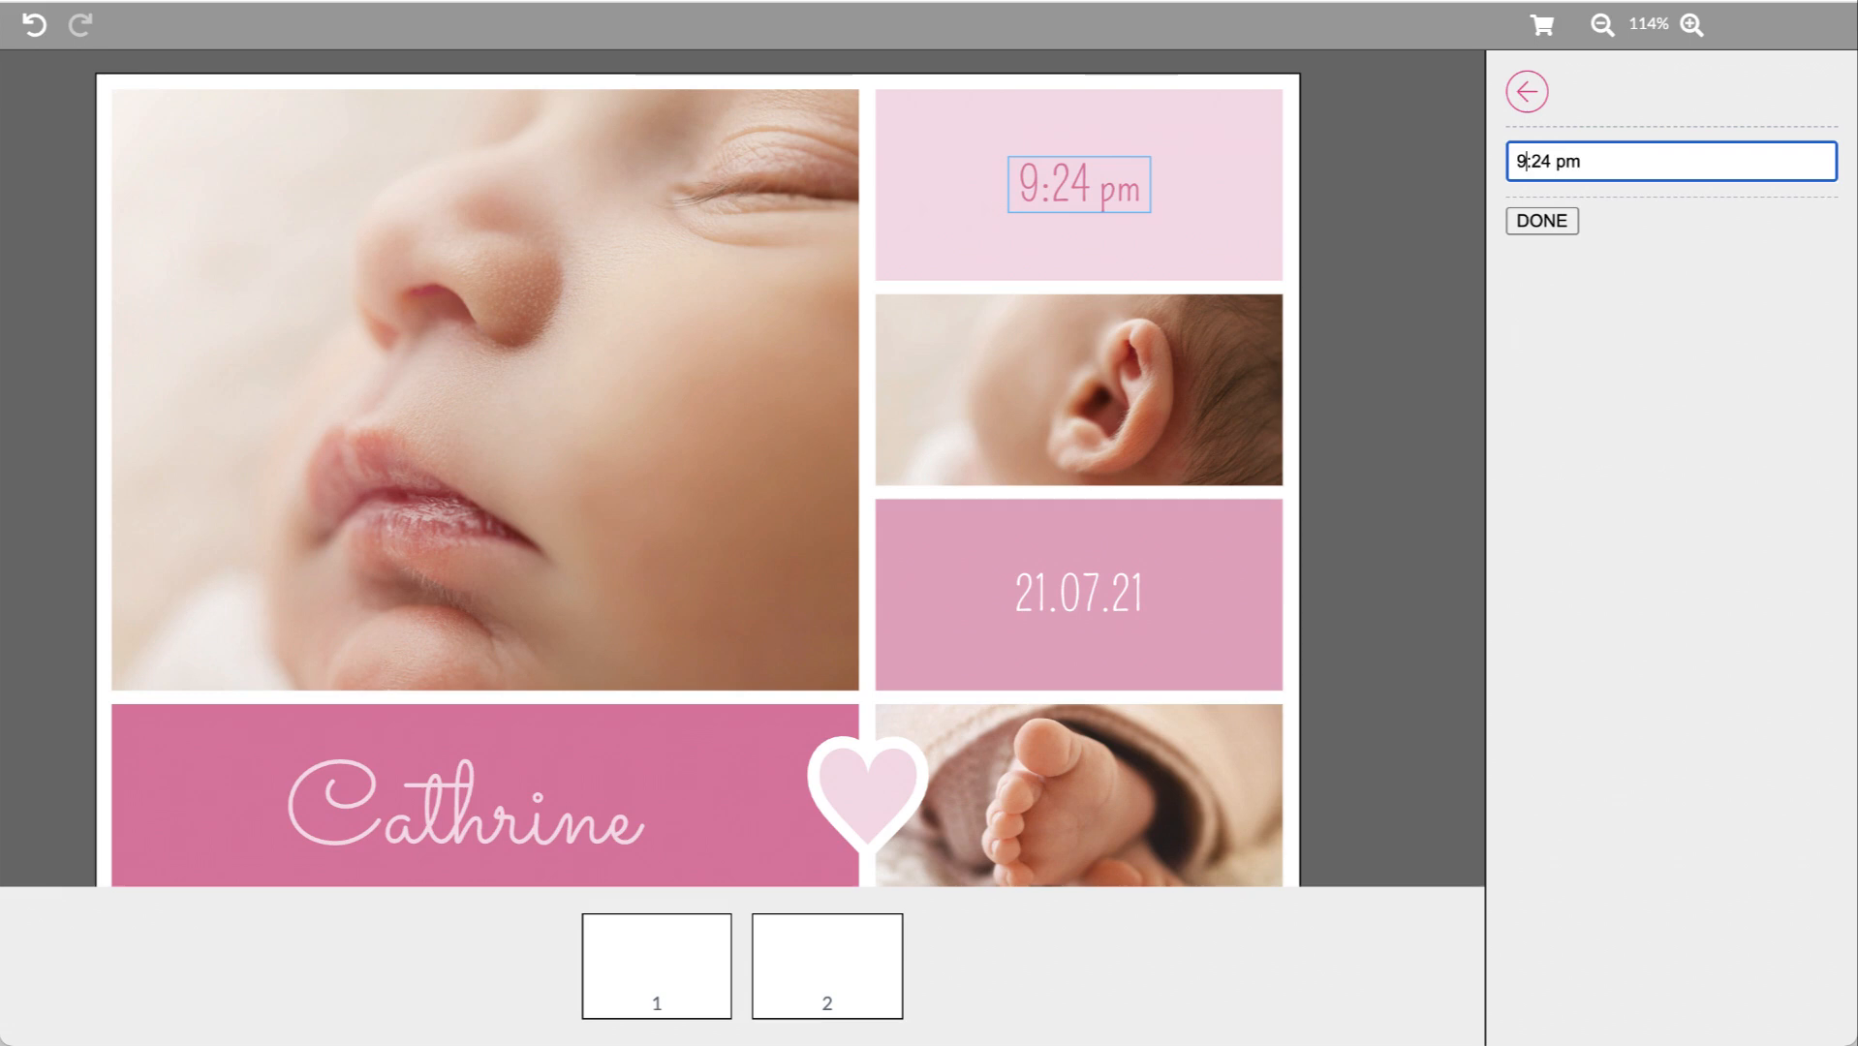
{"action": "key", "text": "BackSpace"}
{"action": "type", "text": "10"}
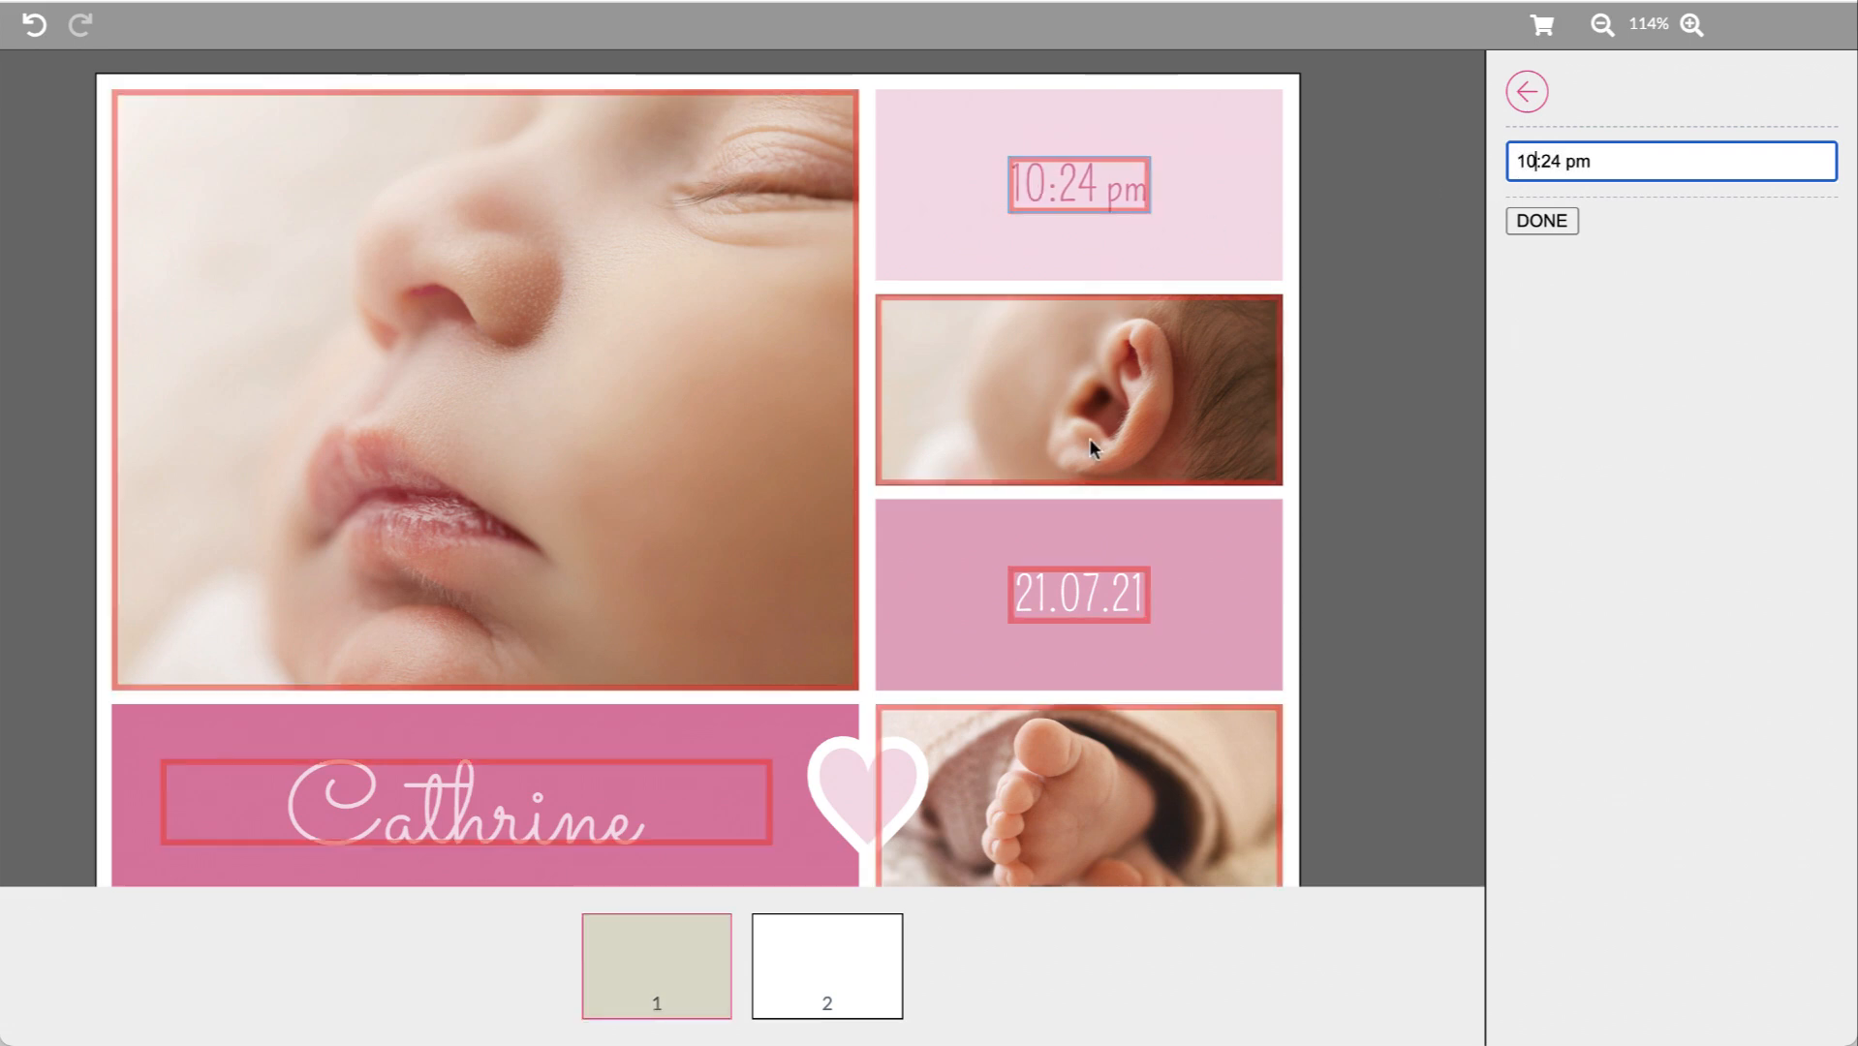
Replace the large photo on page 1 with the baby in the pink hat, and enlarge and reposition it within the frame
{"action": "left_click", "coordinate": [651, 403]}
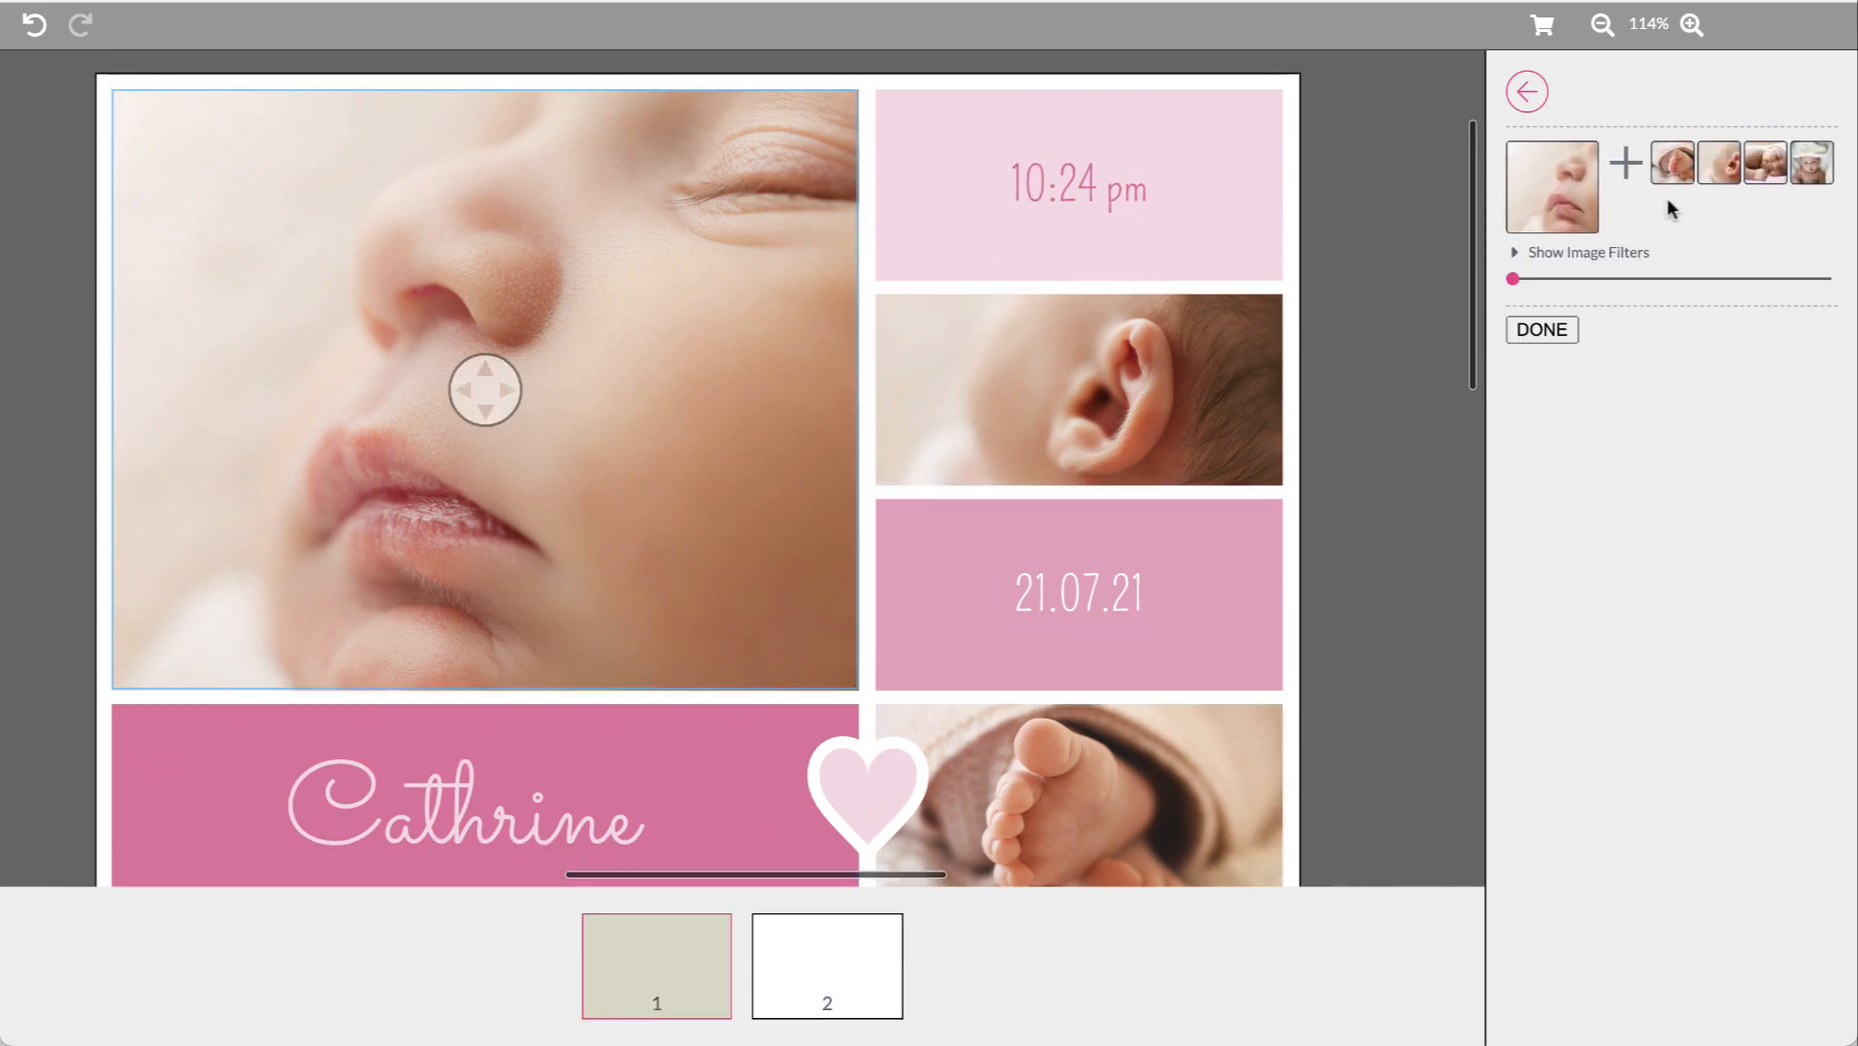
{"action": "left_click", "coordinate": [1765, 162]}
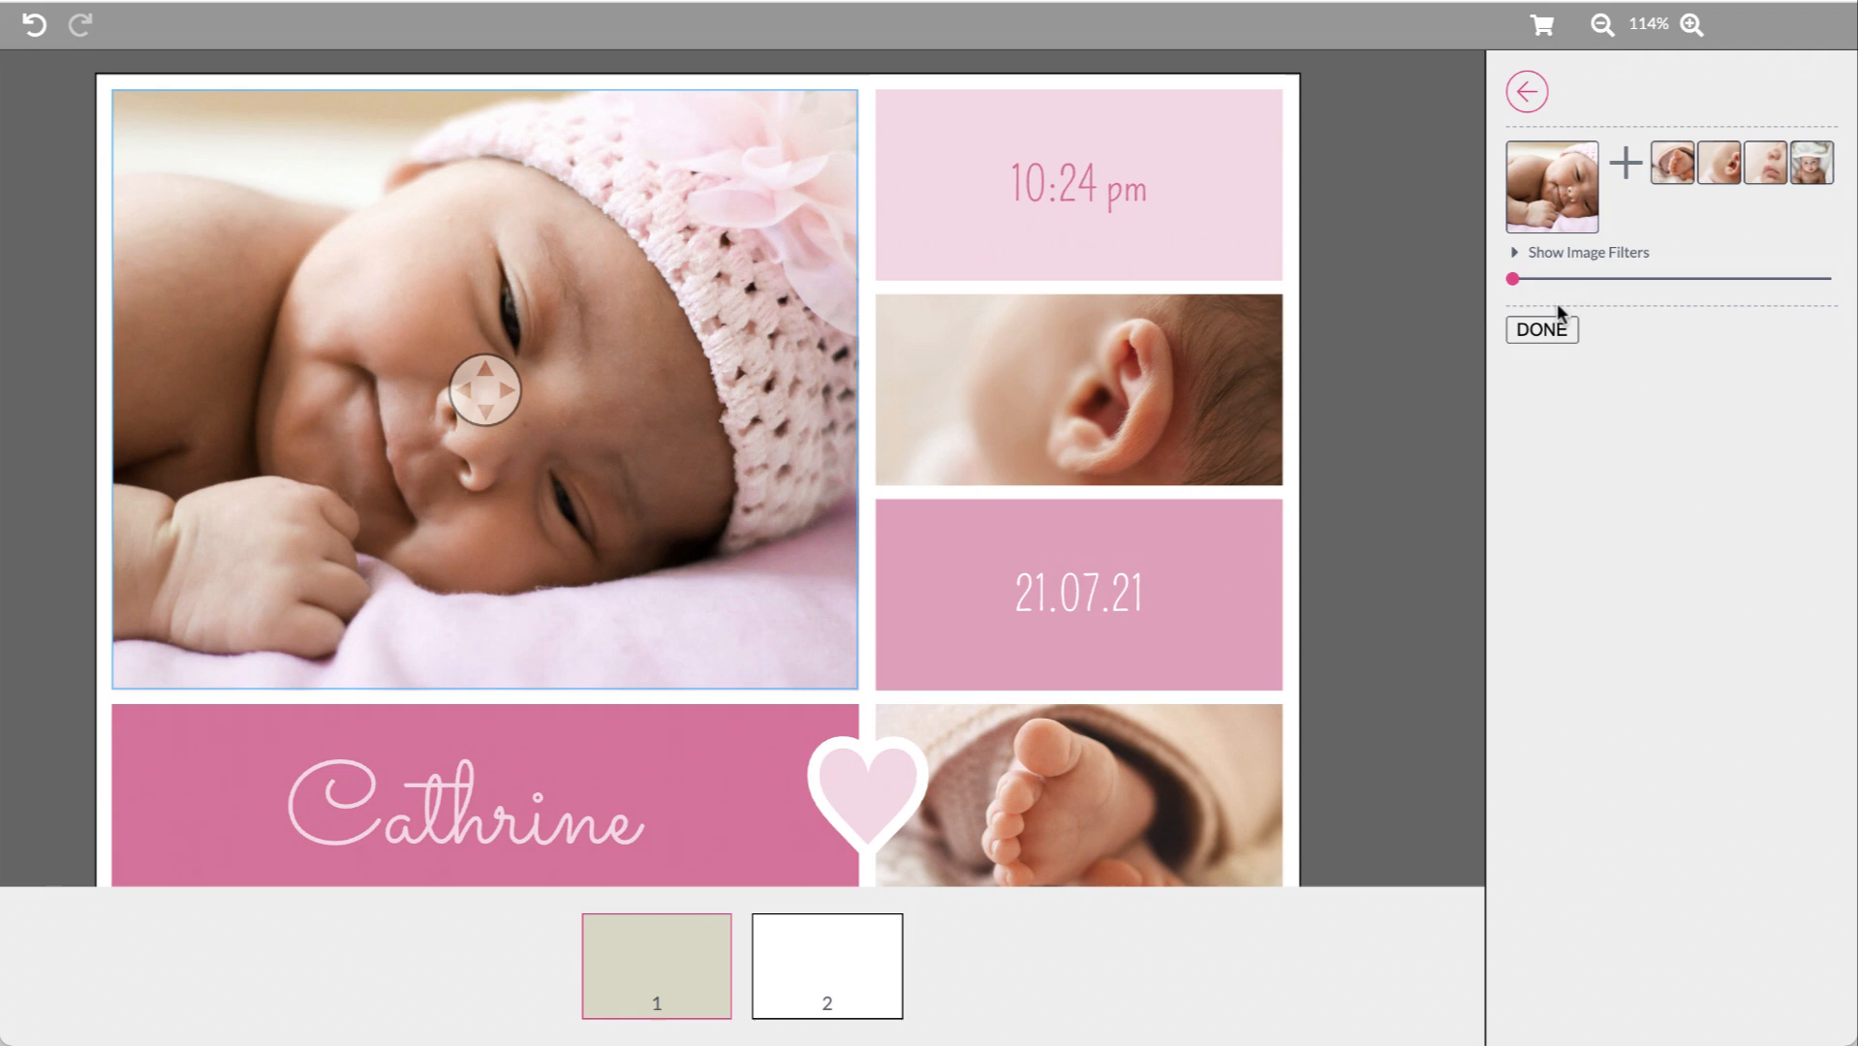
{"action": "left_click_drag", "start_coordinate": [1514, 281], "coordinate": [1657, 290]}
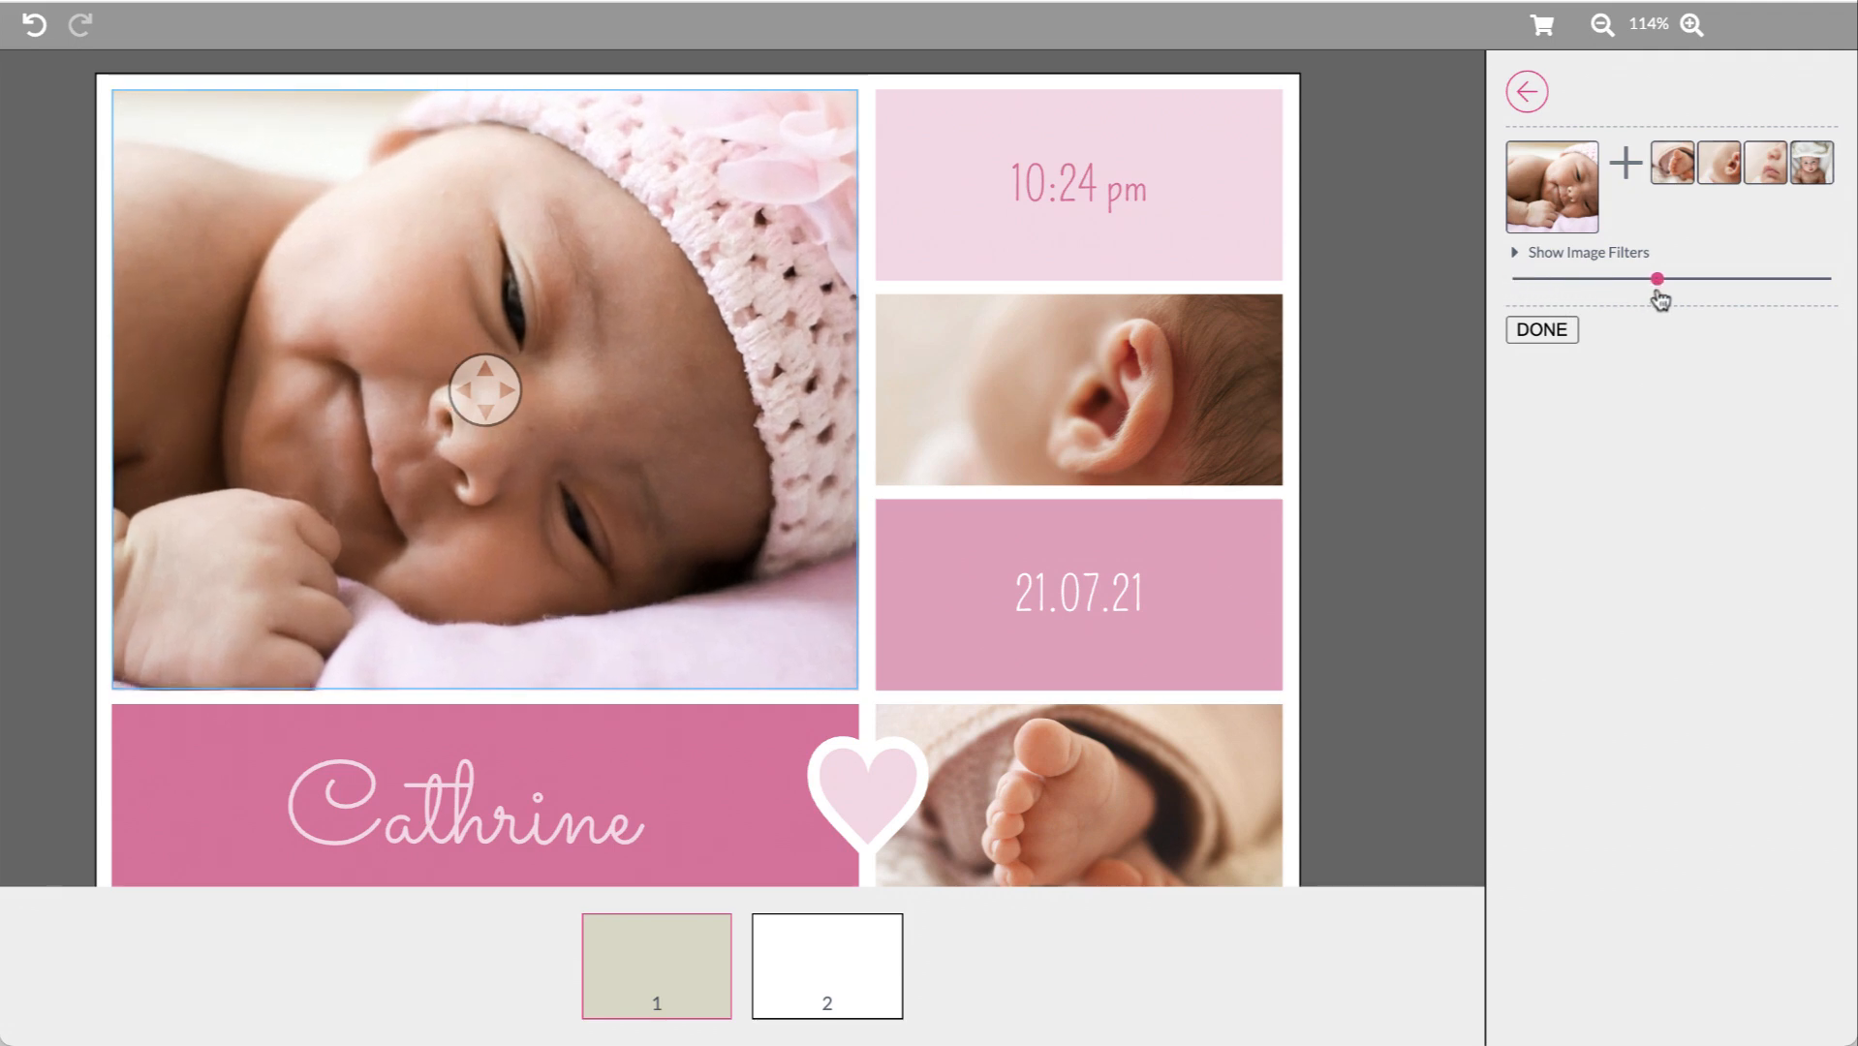
{"action": "mouse_move", "coordinate": [496, 398]}
{"action": "left_mouse_down"}
{"action": "mouse_move", "coordinate": [498, 477]}
{"action": "mouse_move", "coordinate": [511, 432]}
{"action": "mouse_move", "coordinate": [492, 457]}
{"action": "mouse_move", "coordinate": [488, 386]}
{"action": "left_mouse_up"}
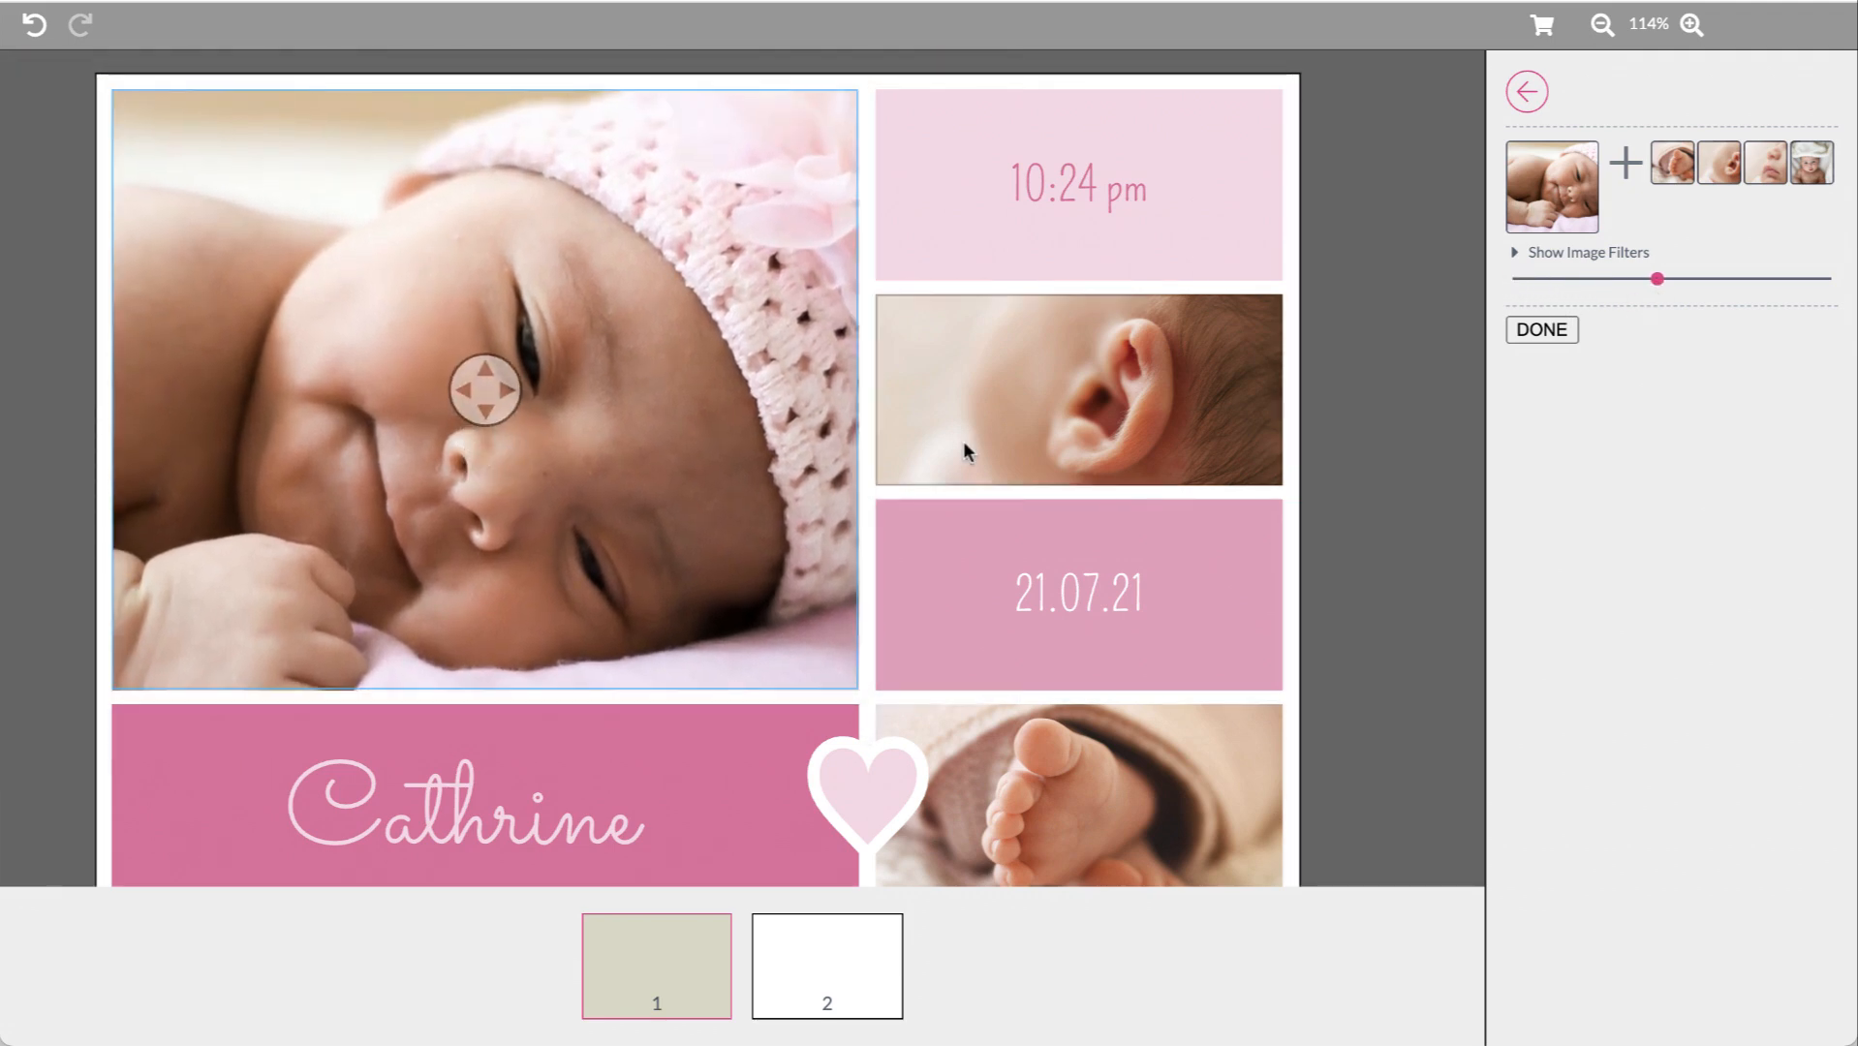
On page 2, insert "jknfdjk", two line breaks and "dfkmlk" after "announce the" in the announcement text
{"action": "scroll", "coordinate": [962, 442], "scroll_direction": "down", "scroll_amount": 3}
{"action": "left_click", "coordinate": [578, 675]}
{"action": "scroll", "coordinate": [856, 583], "scroll_direction": "down", "scroll_amount": 6}
{"action": "left_click", "coordinate": [803, 979]}
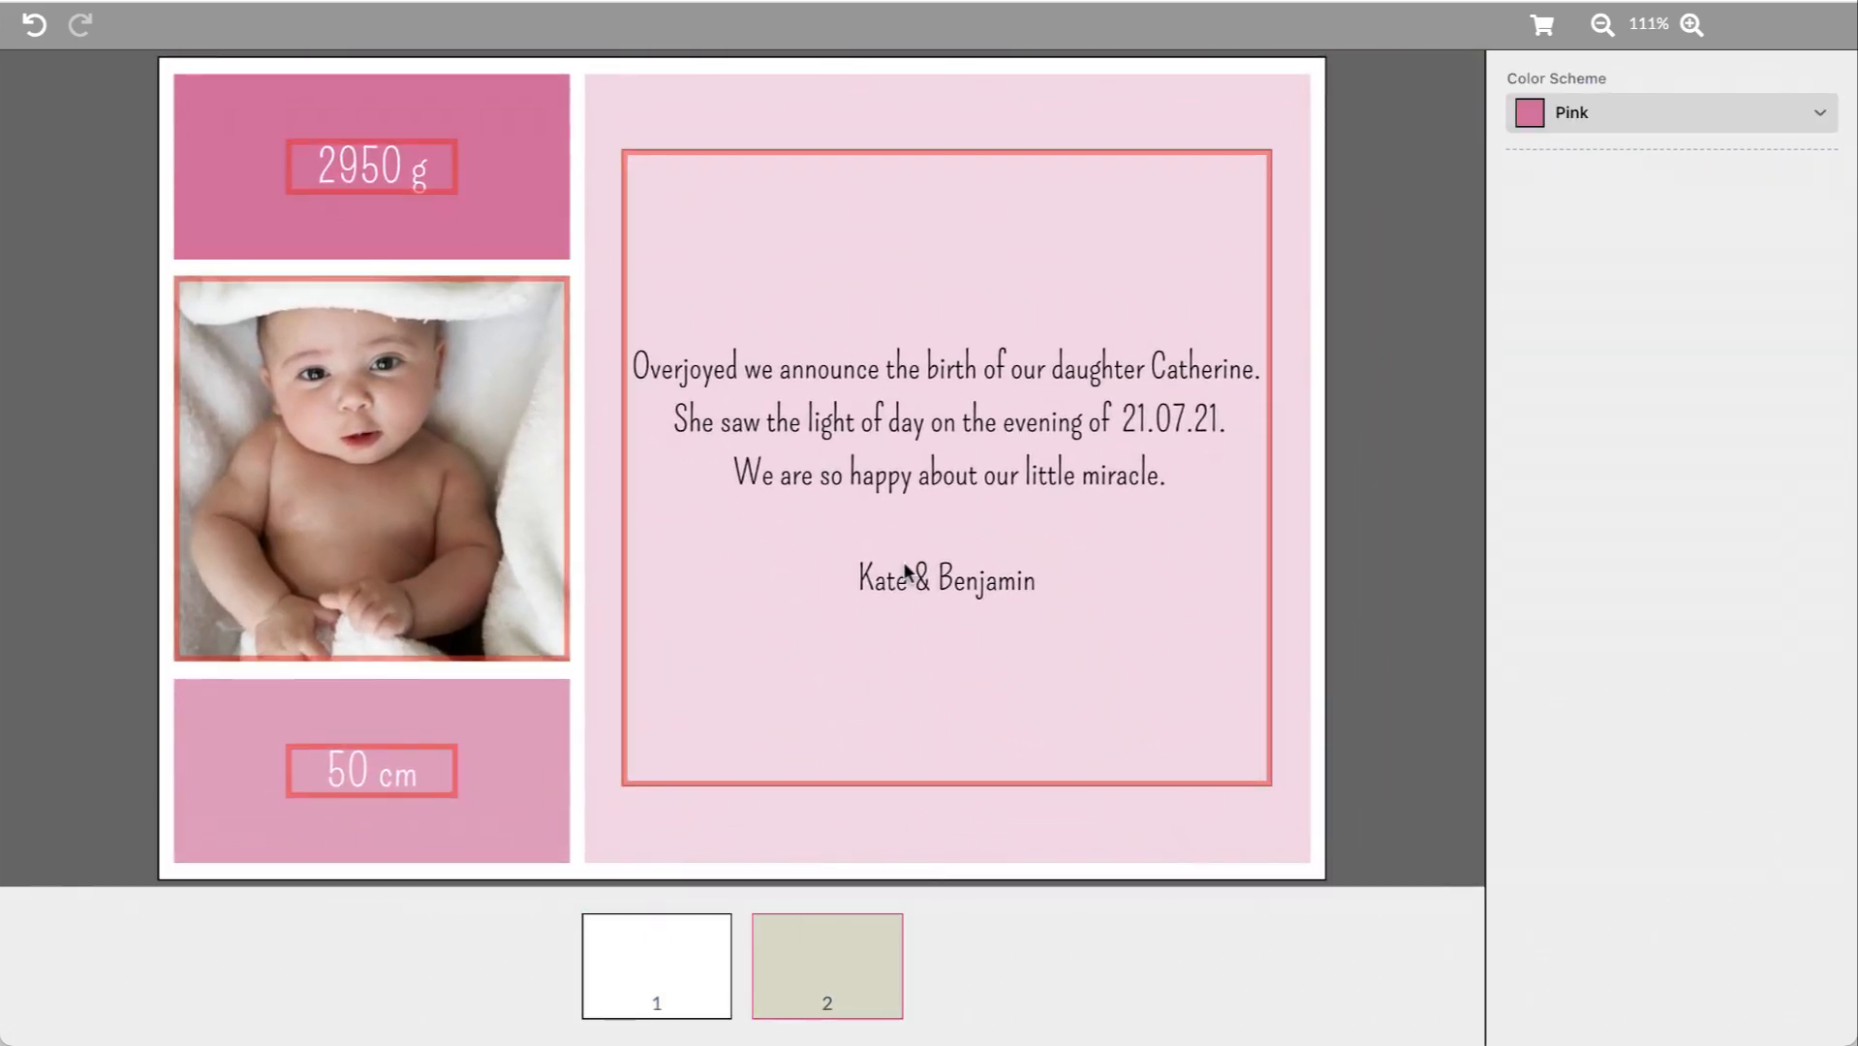
{"action": "left_click", "coordinate": [931, 402]}
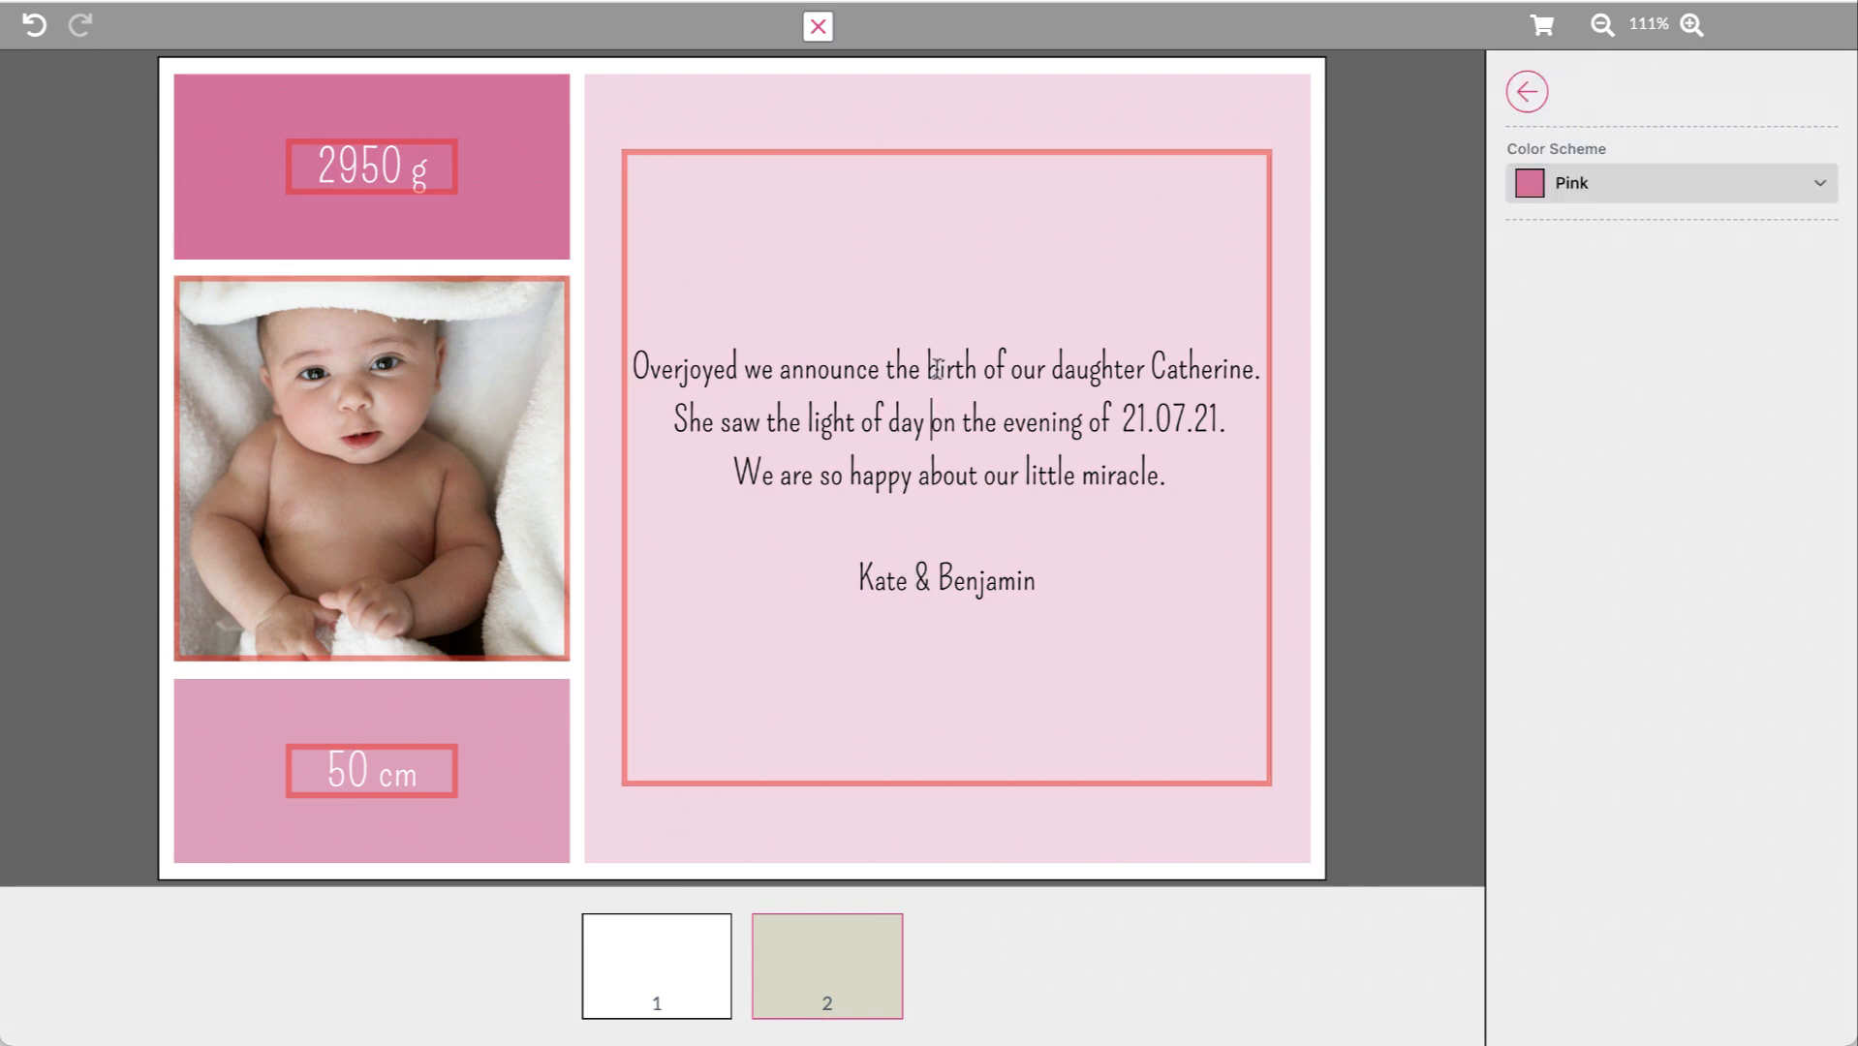
{"action": "left_click", "coordinate": [924, 368]}
{"action": "type", "text": "jknfdjk"}
{"action": "key", "text": "Return"}
{"action": "key", "text": "Return"}
{"action": "type", "text": "dfkmlk"}
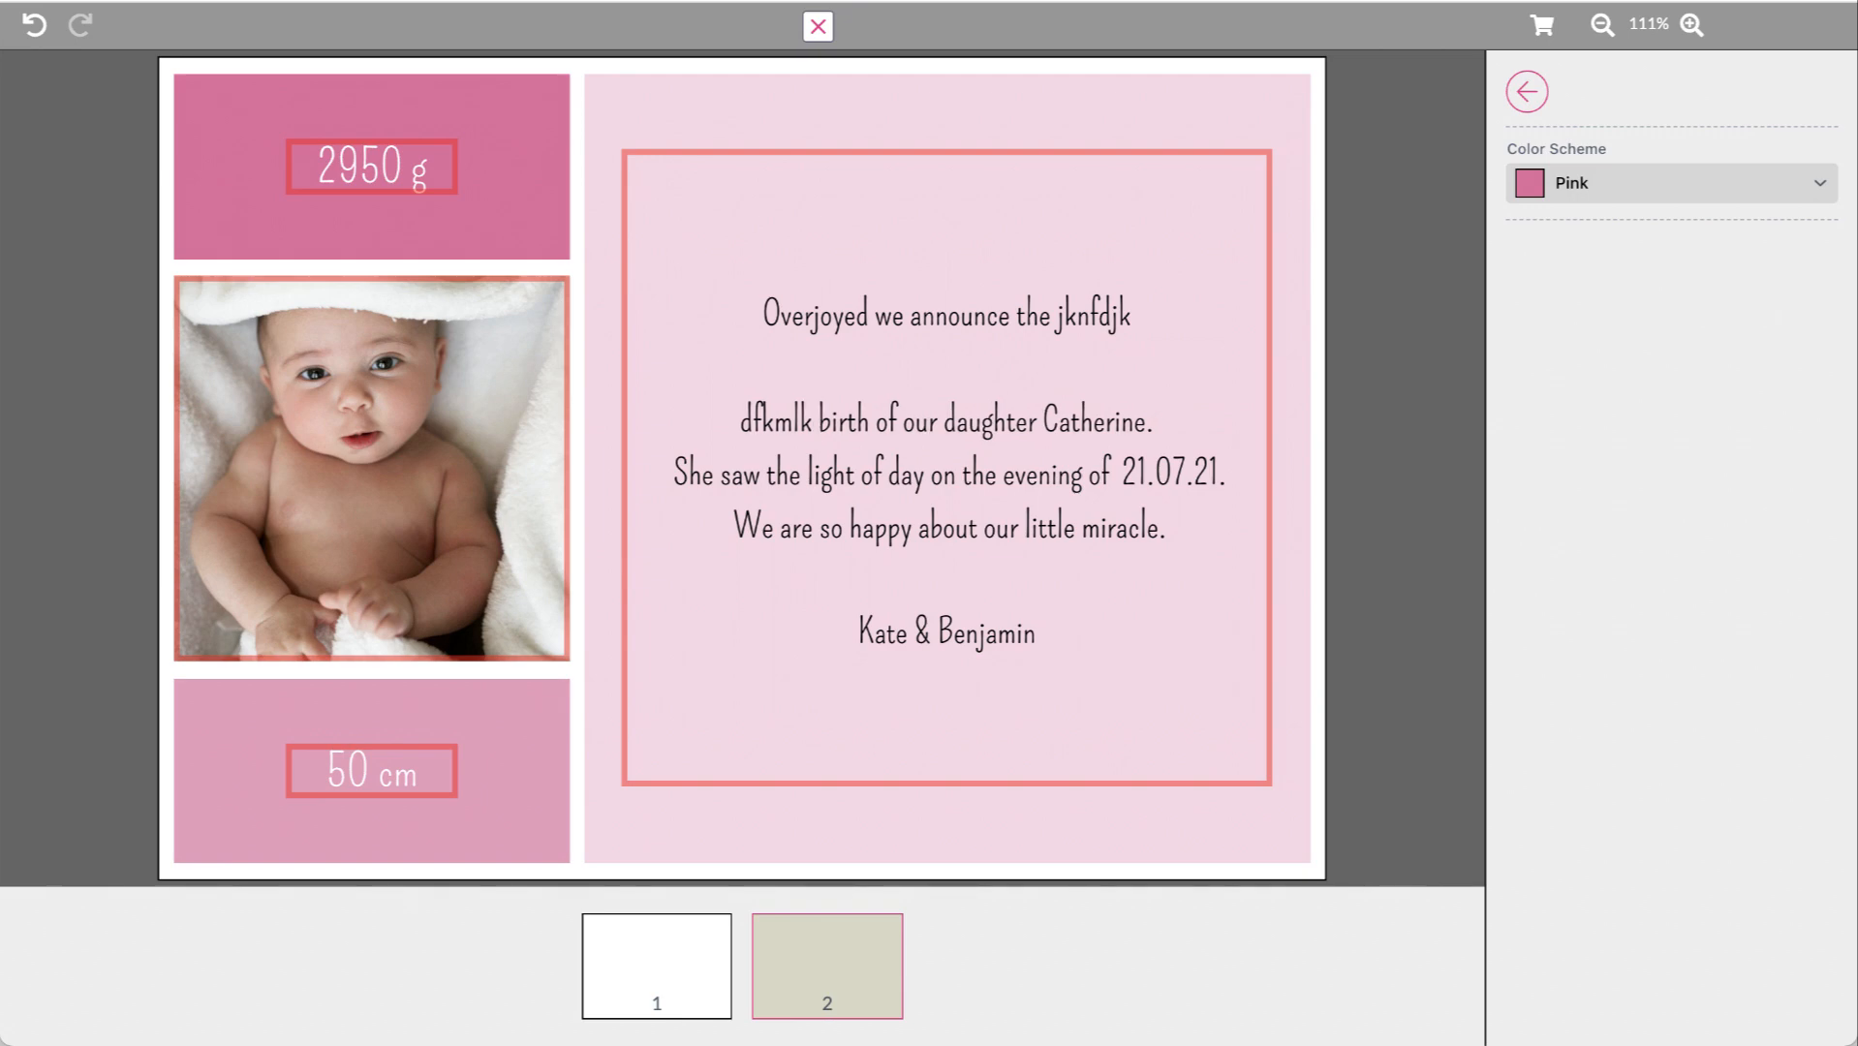
{"action": "left_click", "coordinate": [1360, 372]}
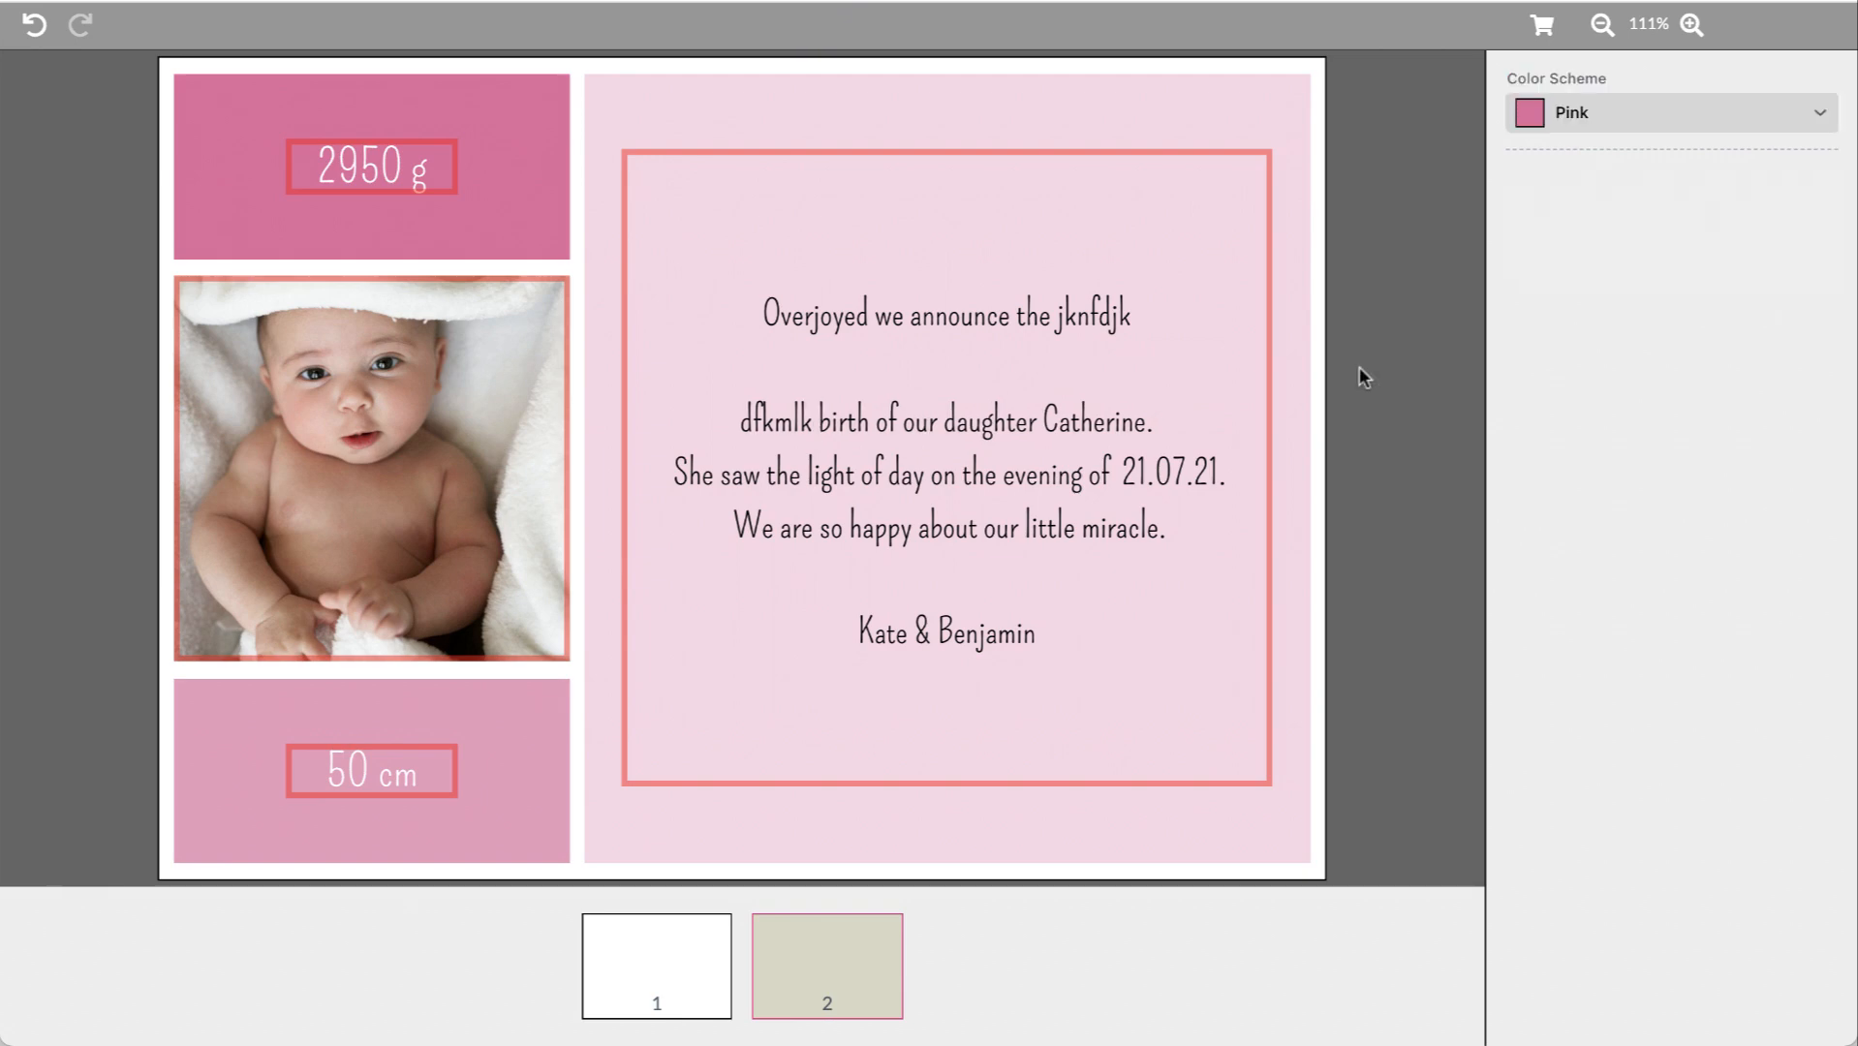
Try the Blue and Green color schemes on the card
{"action": "left_click", "coordinate": [1636, 124]}
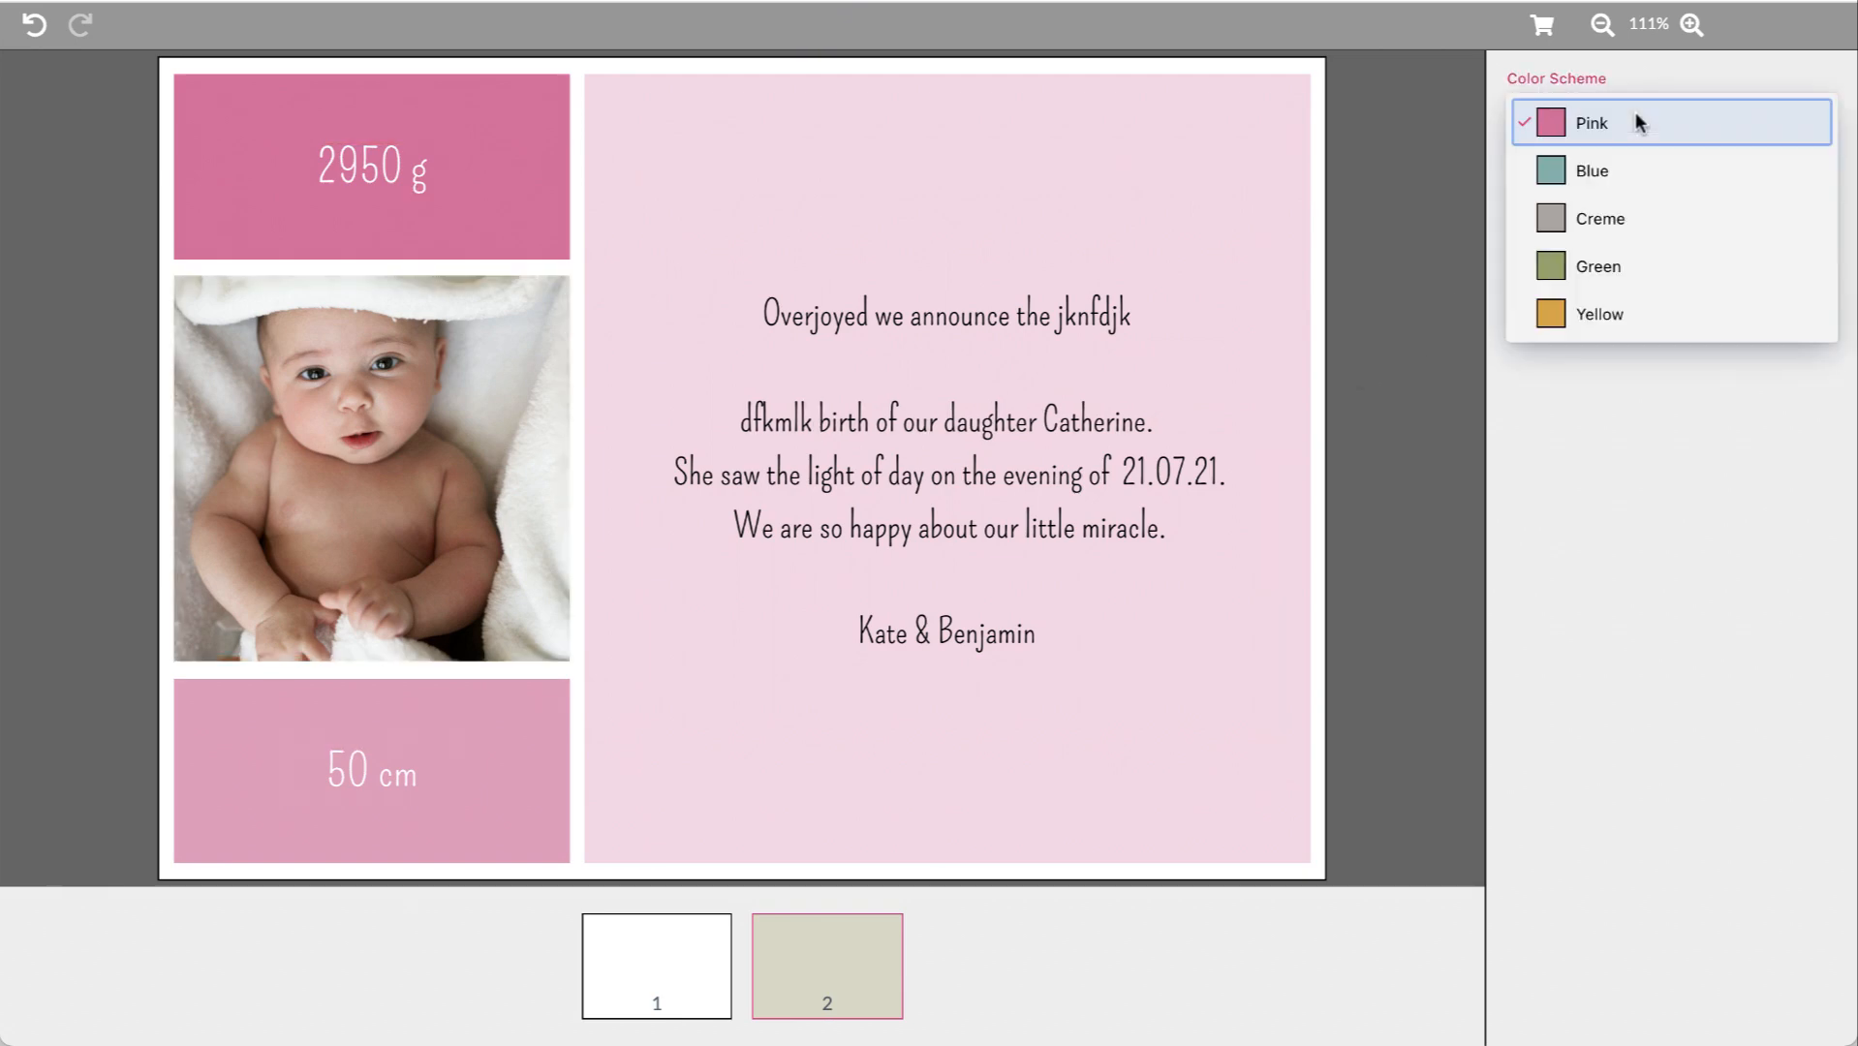
{"action": "left_click", "coordinate": [1628, 169]}
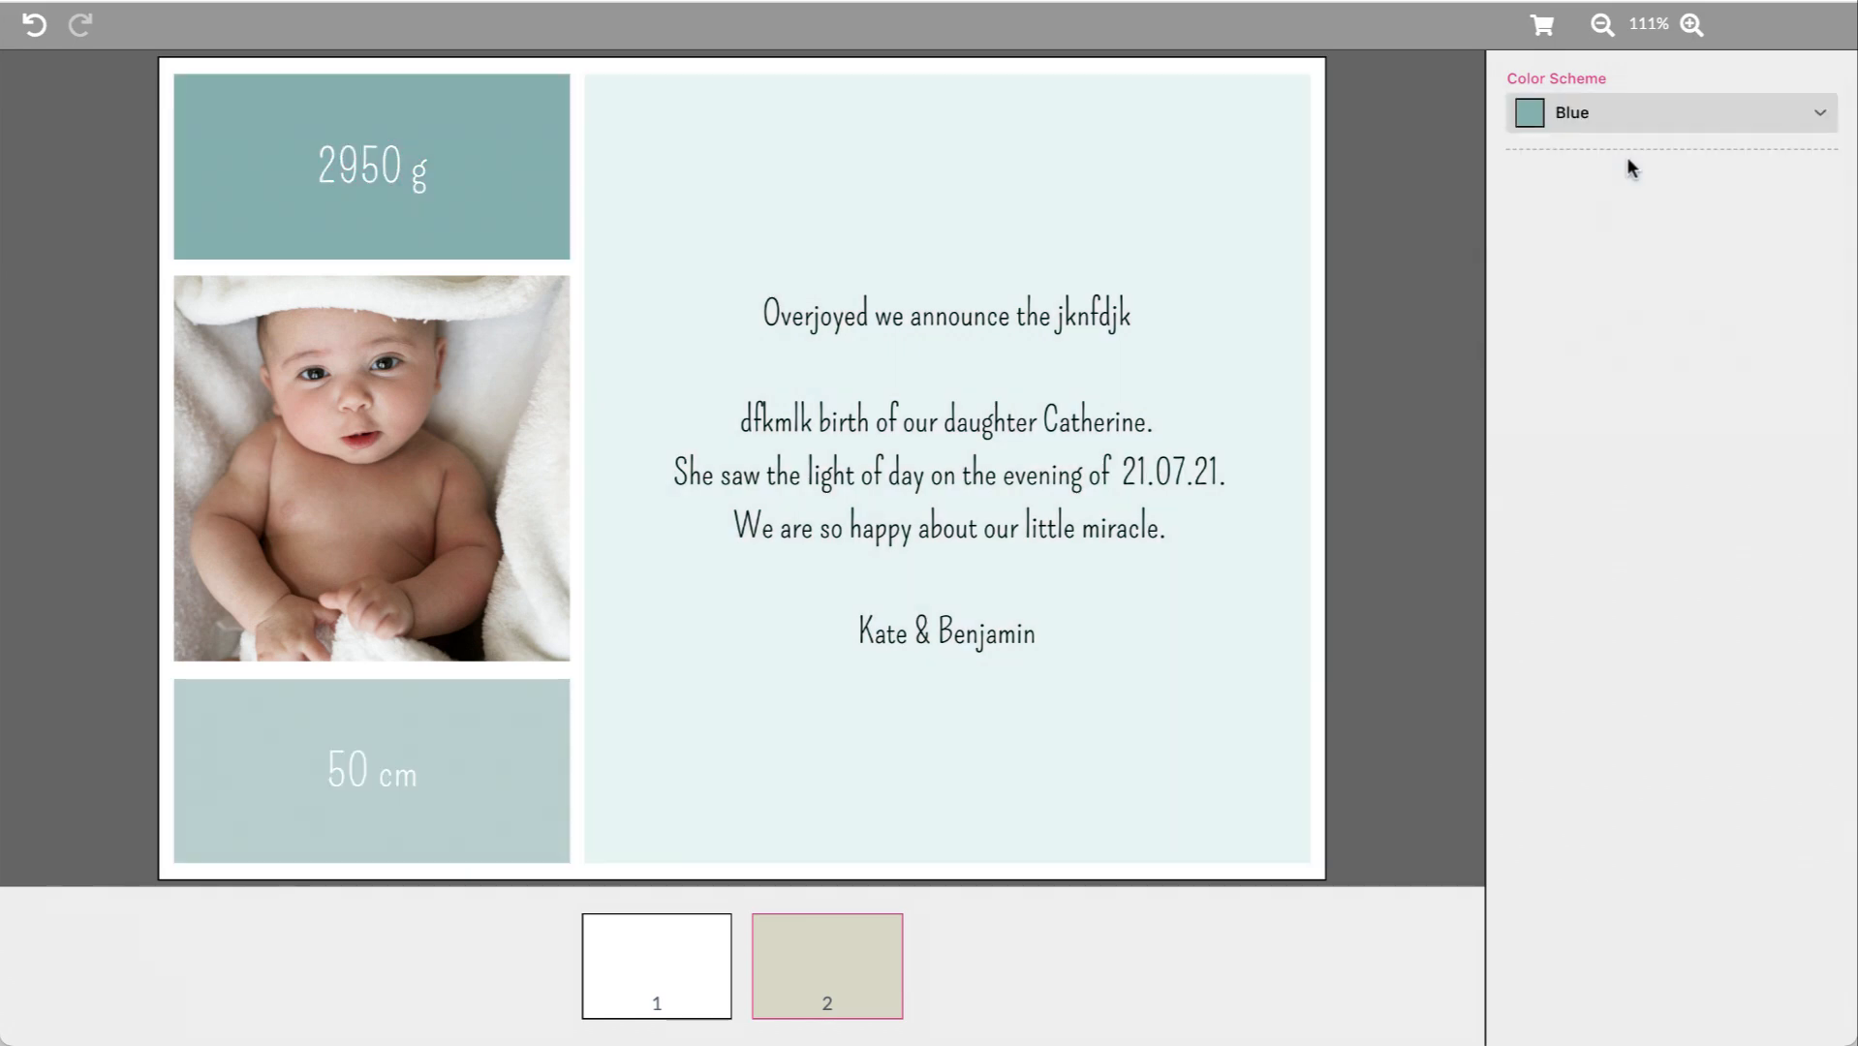
{"action": "left_click", "coordinate": [1630, 118]}
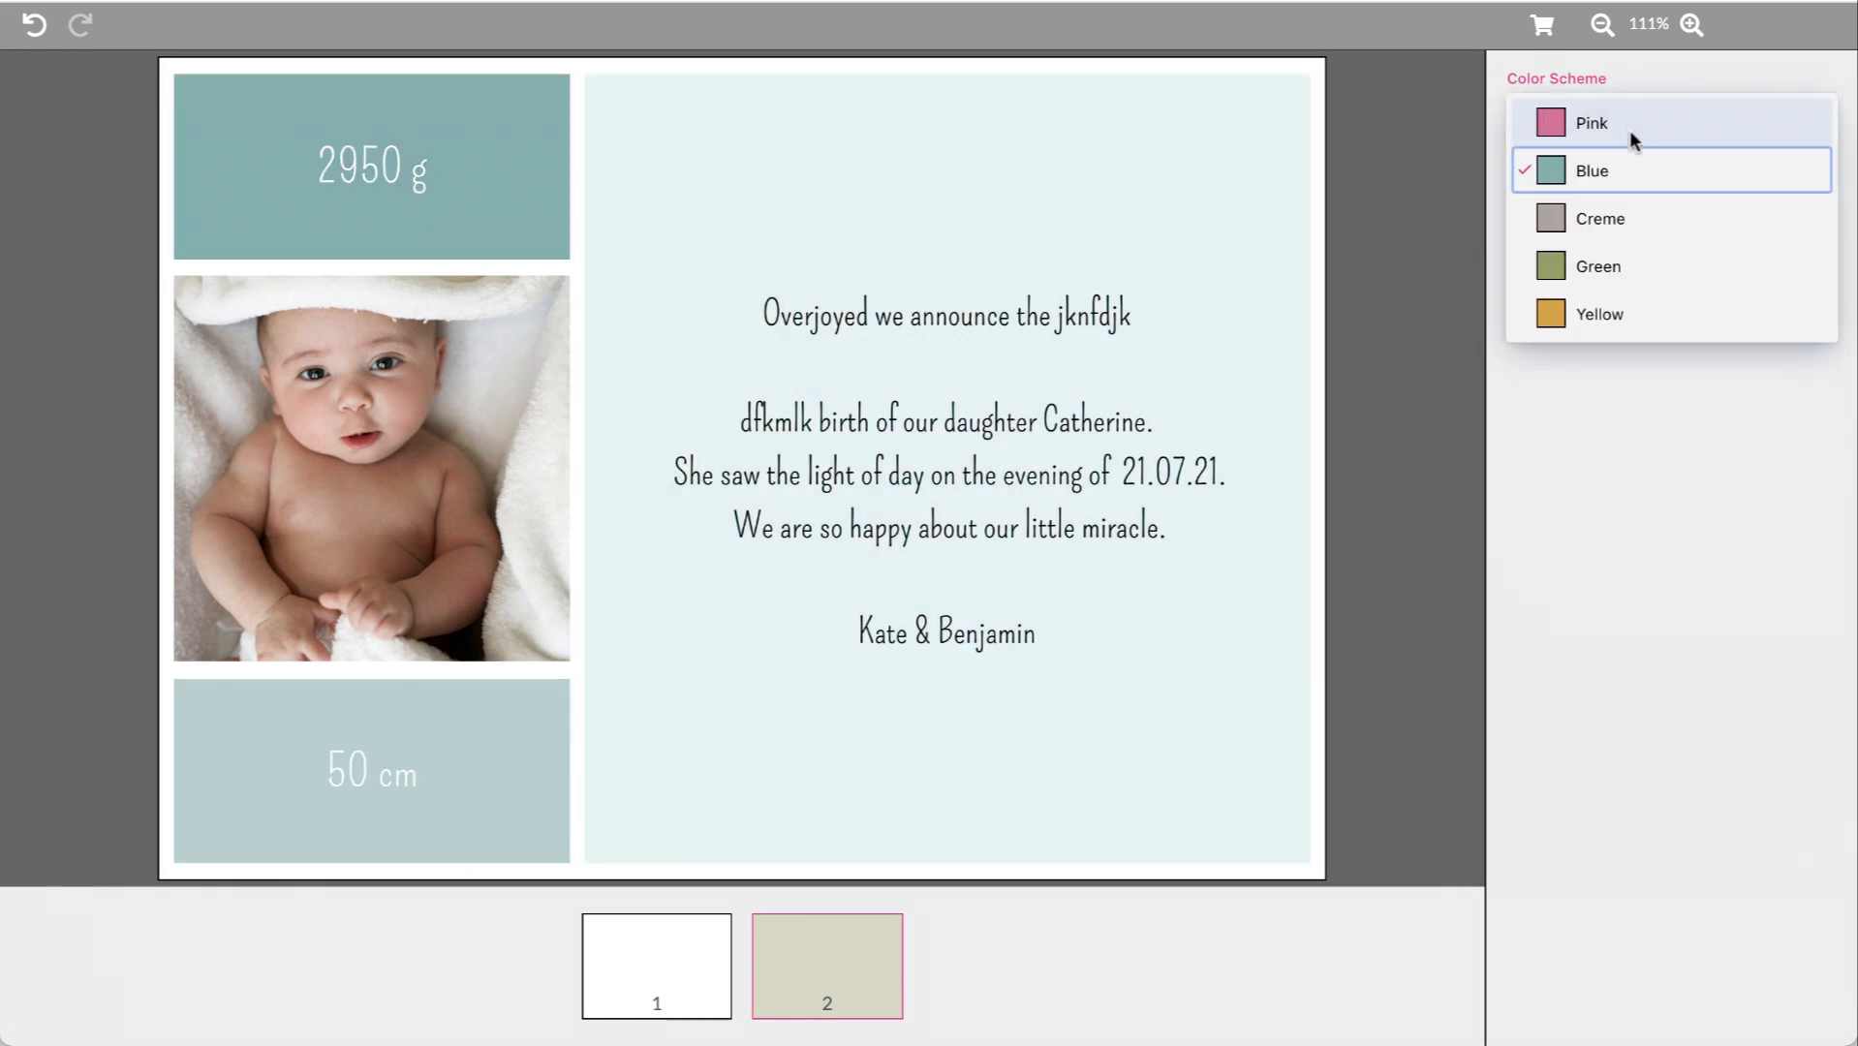
{"action": "left_click", "coordinate": [1617, 258]}
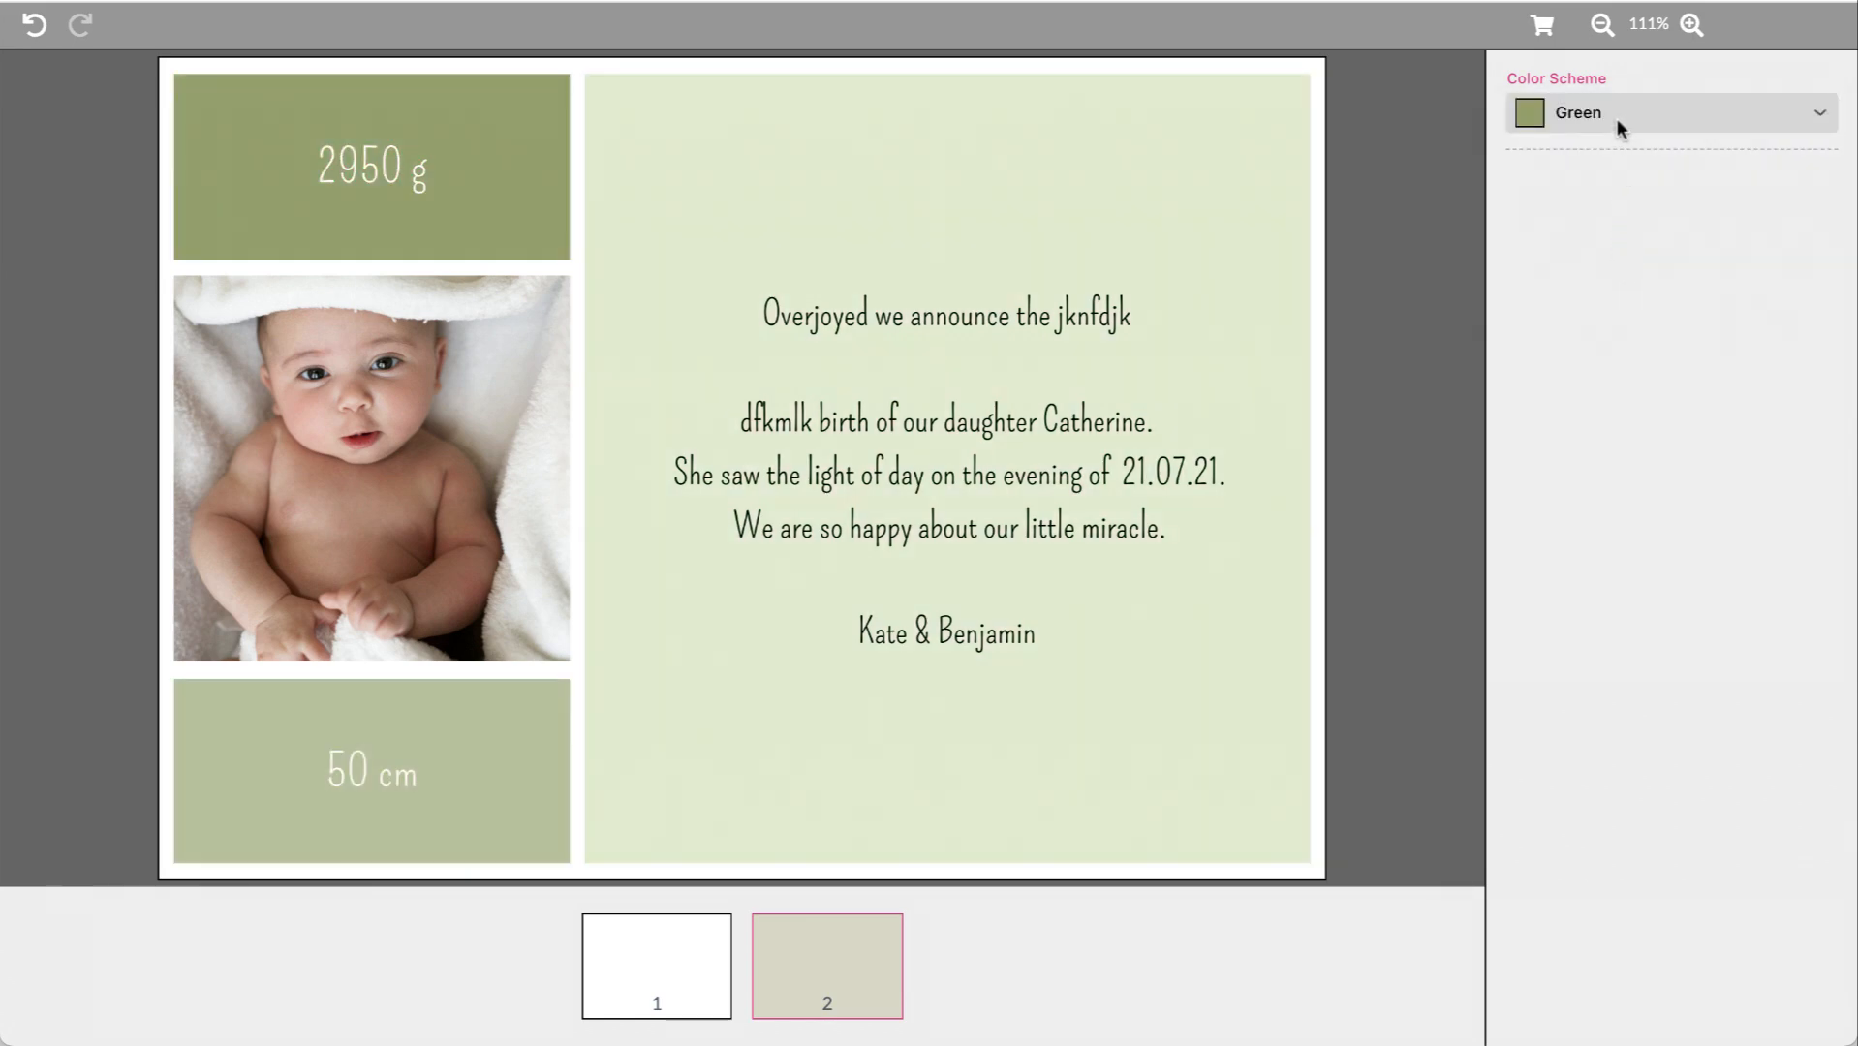
Set the card's color scheme to Creme and go back to page 1
{"action": "left_click", "coordinate": [1617, 122]}
{"action": "left_click", "coordinate": [1618, 214]}
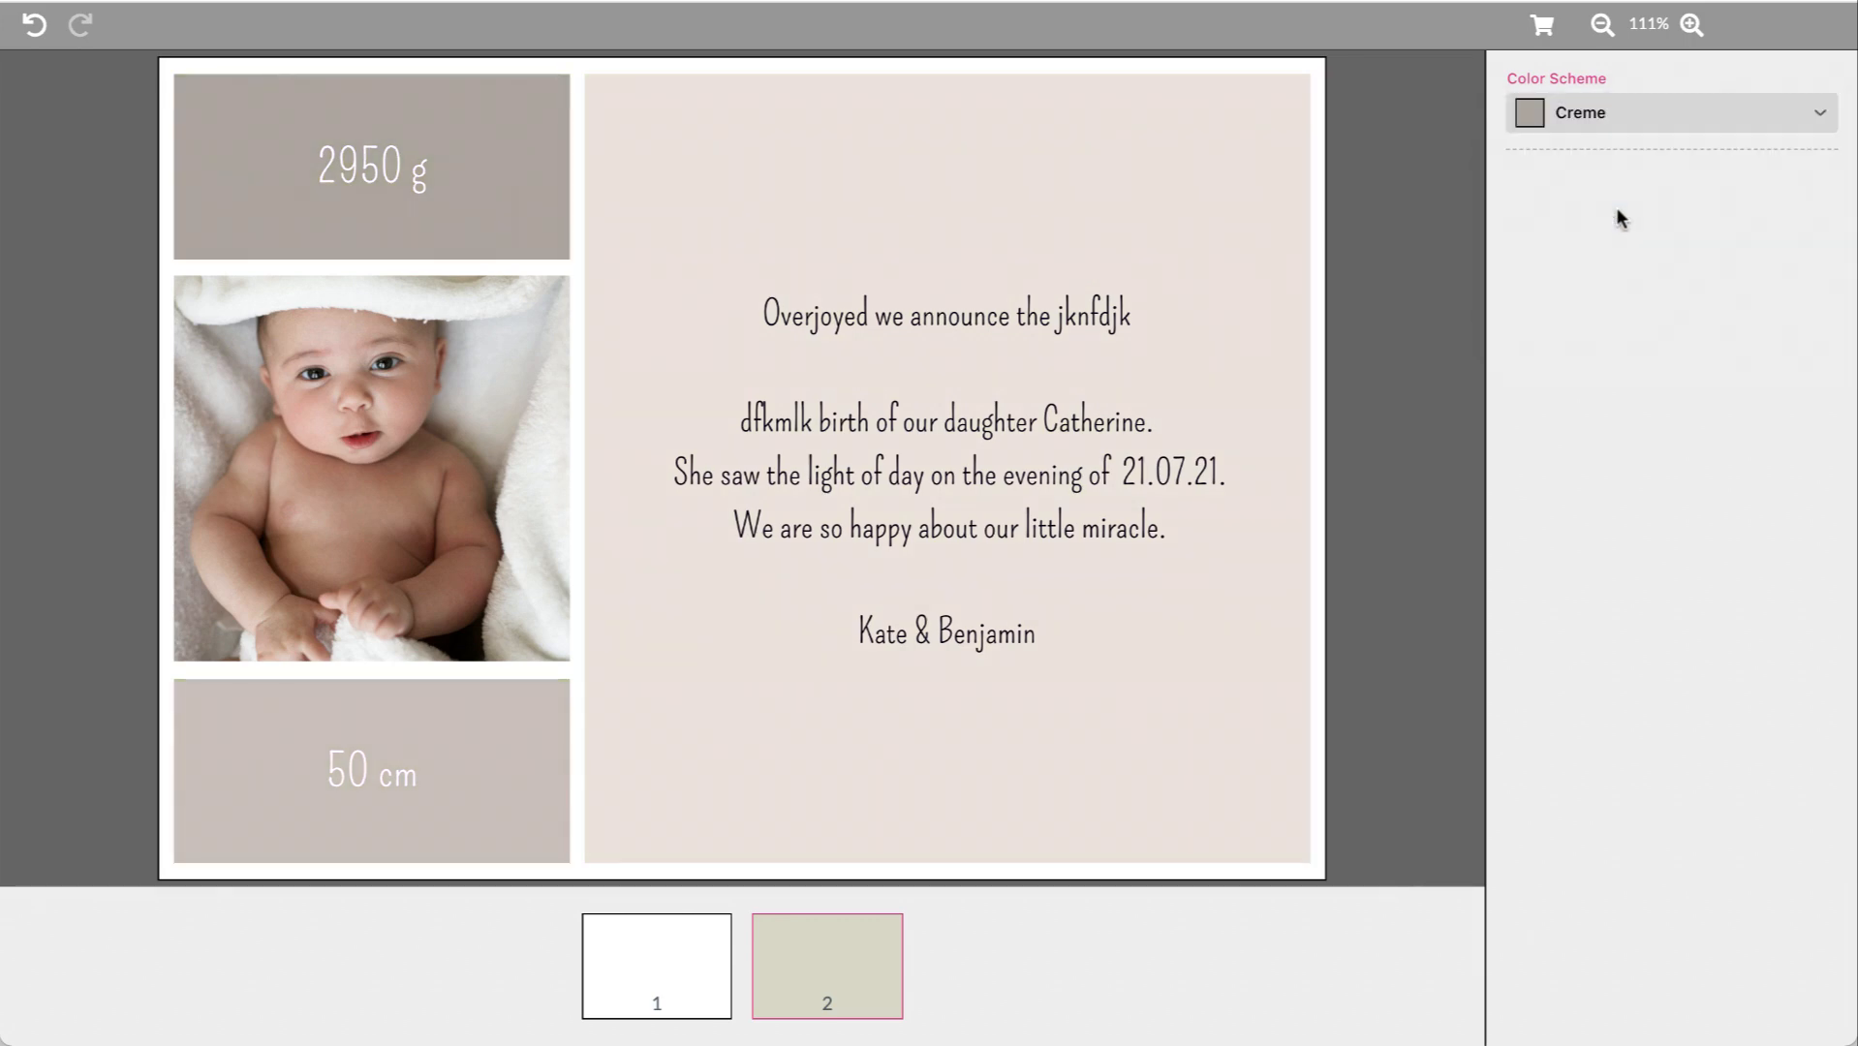
{"action": "left_click", "coordinate": [693, 947]}
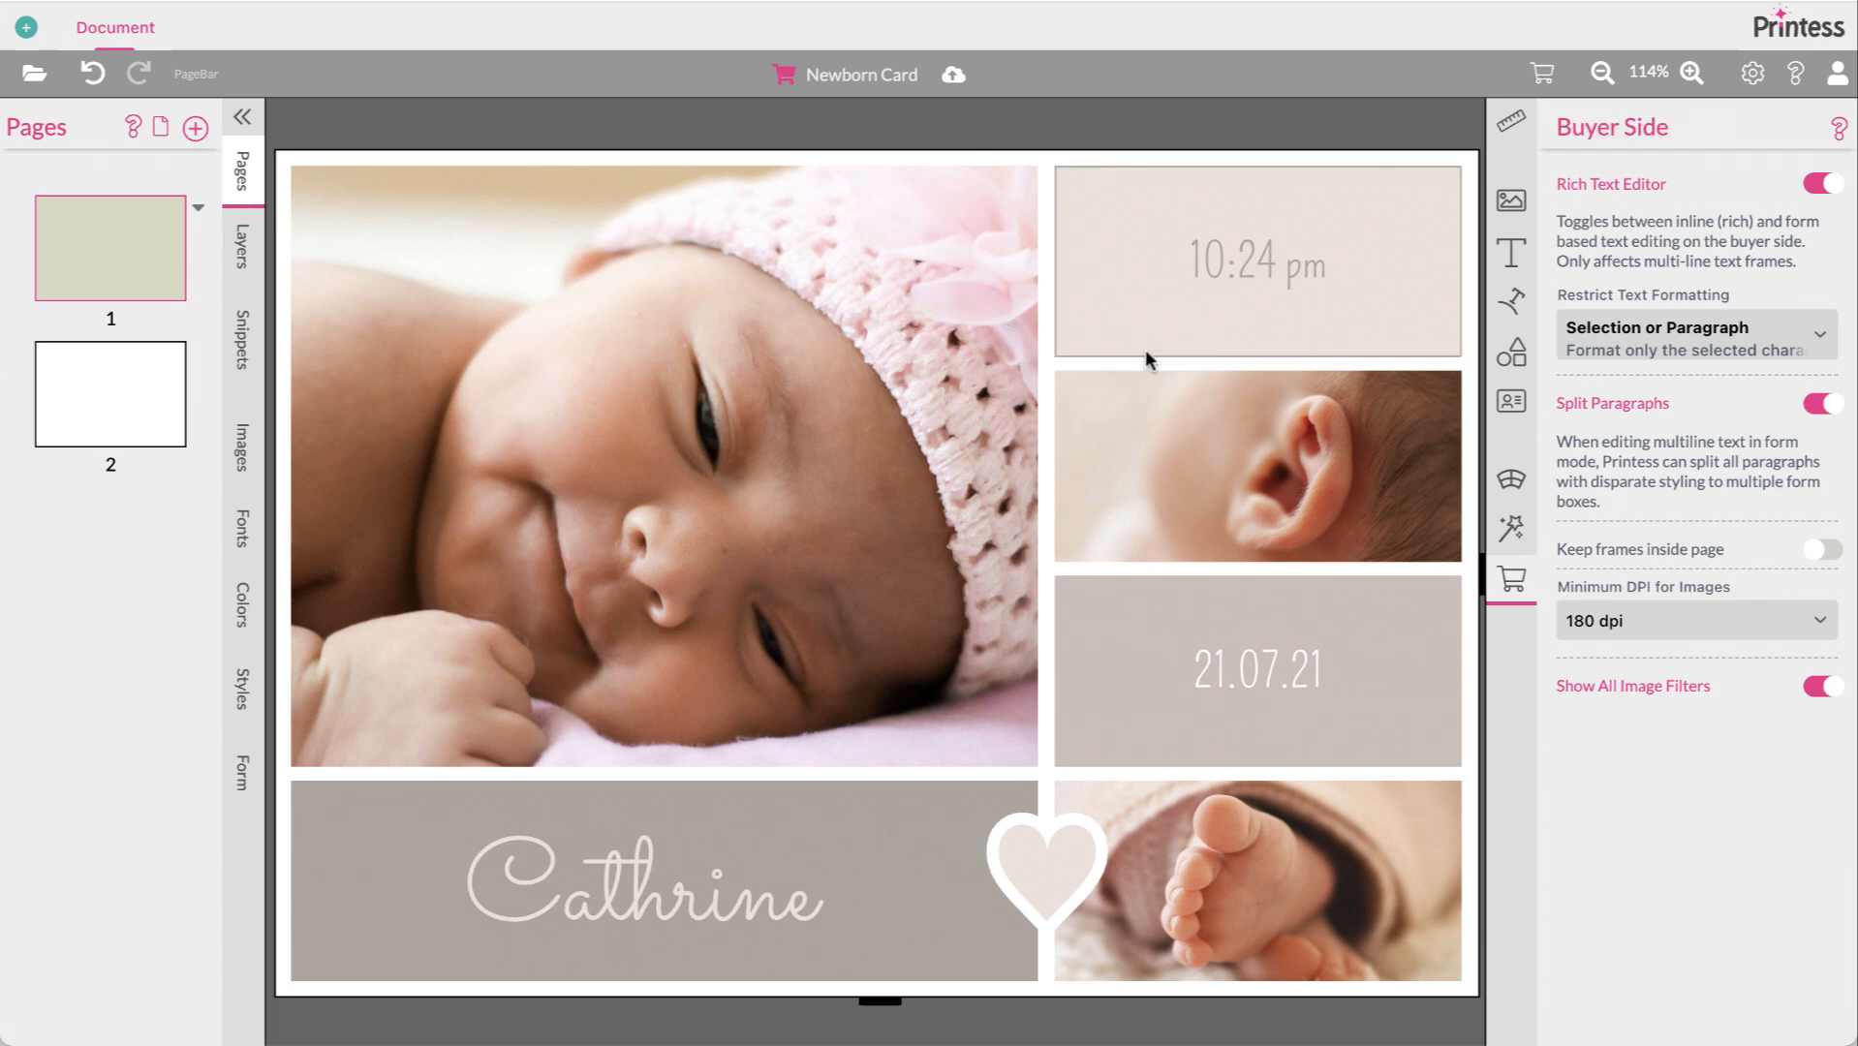
Try moving the background rectangle behind the birth time over the neighboring photos, and undo the move
{"action": "left_click", "coordinate": [1153, 286]}
{"action": "left_click_drag", "start_coordinate": [1153, 284], "coordinate": [1051, 358]}
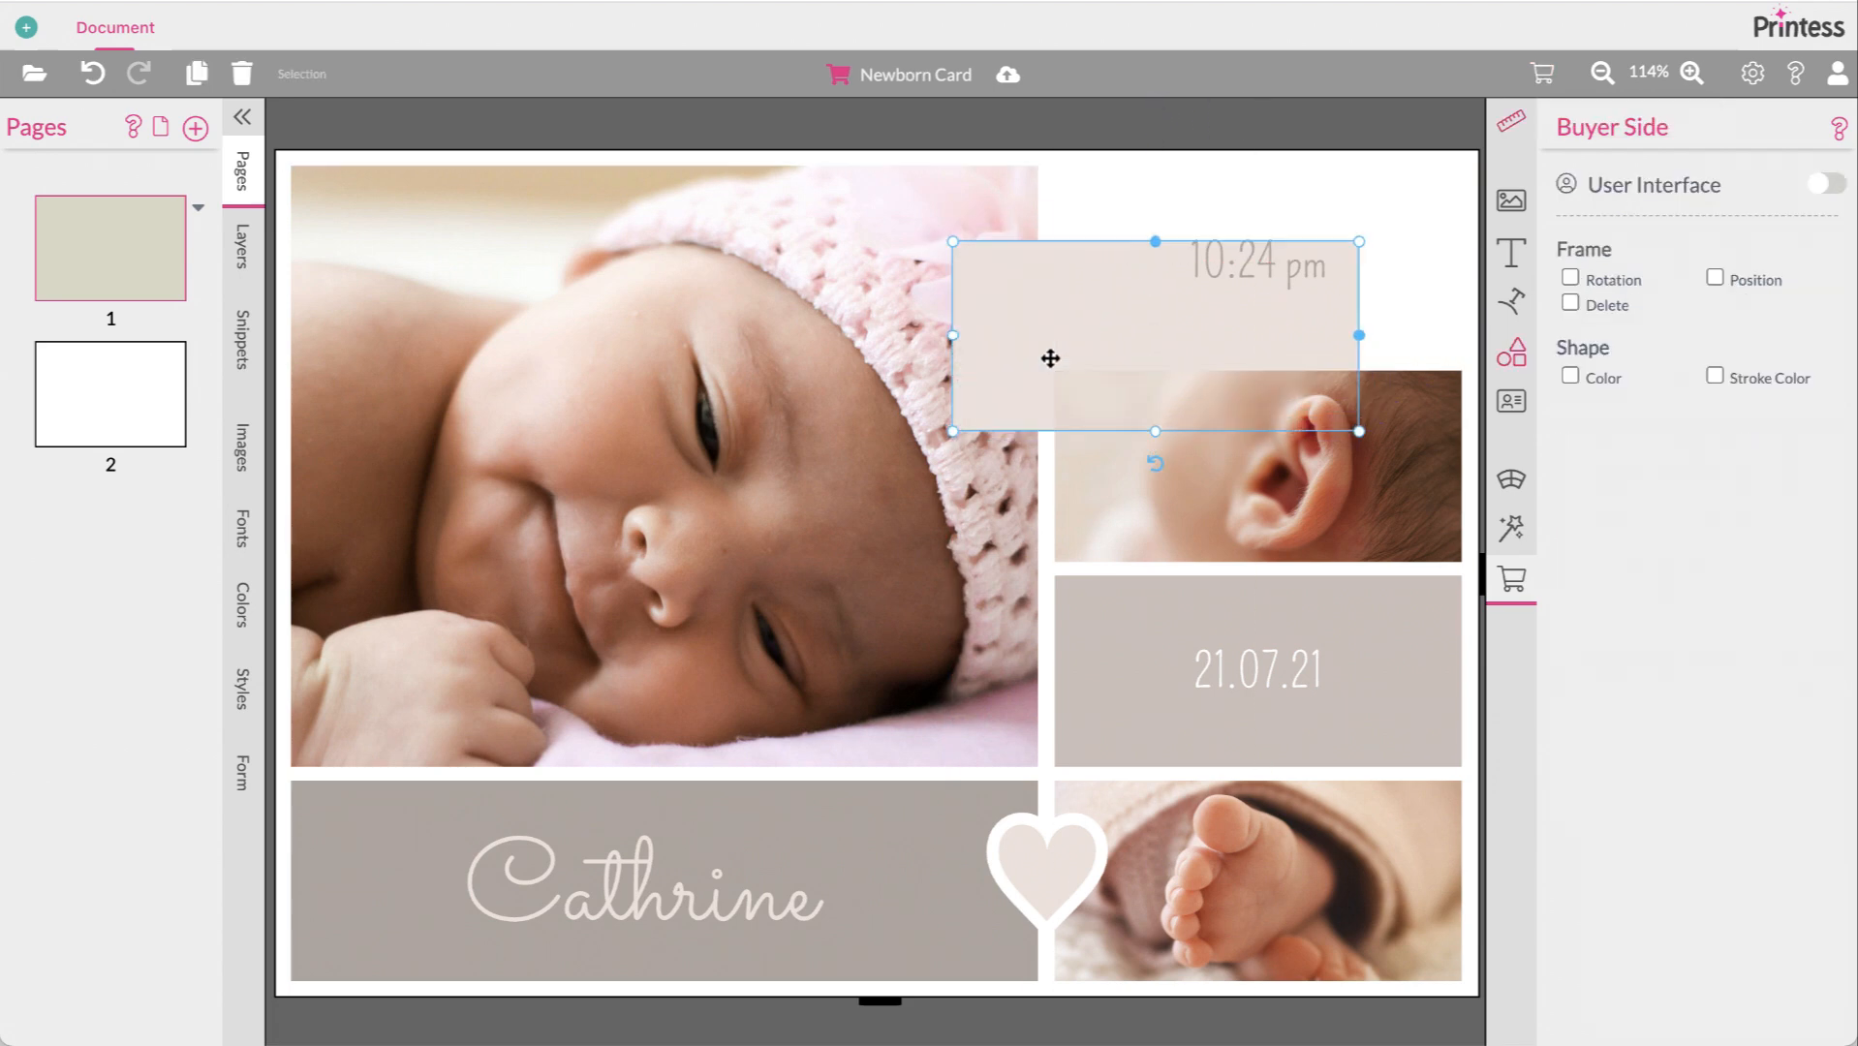
{"action": "key", "text": "super+z"}
{"action": "key", "text": "super+z"}
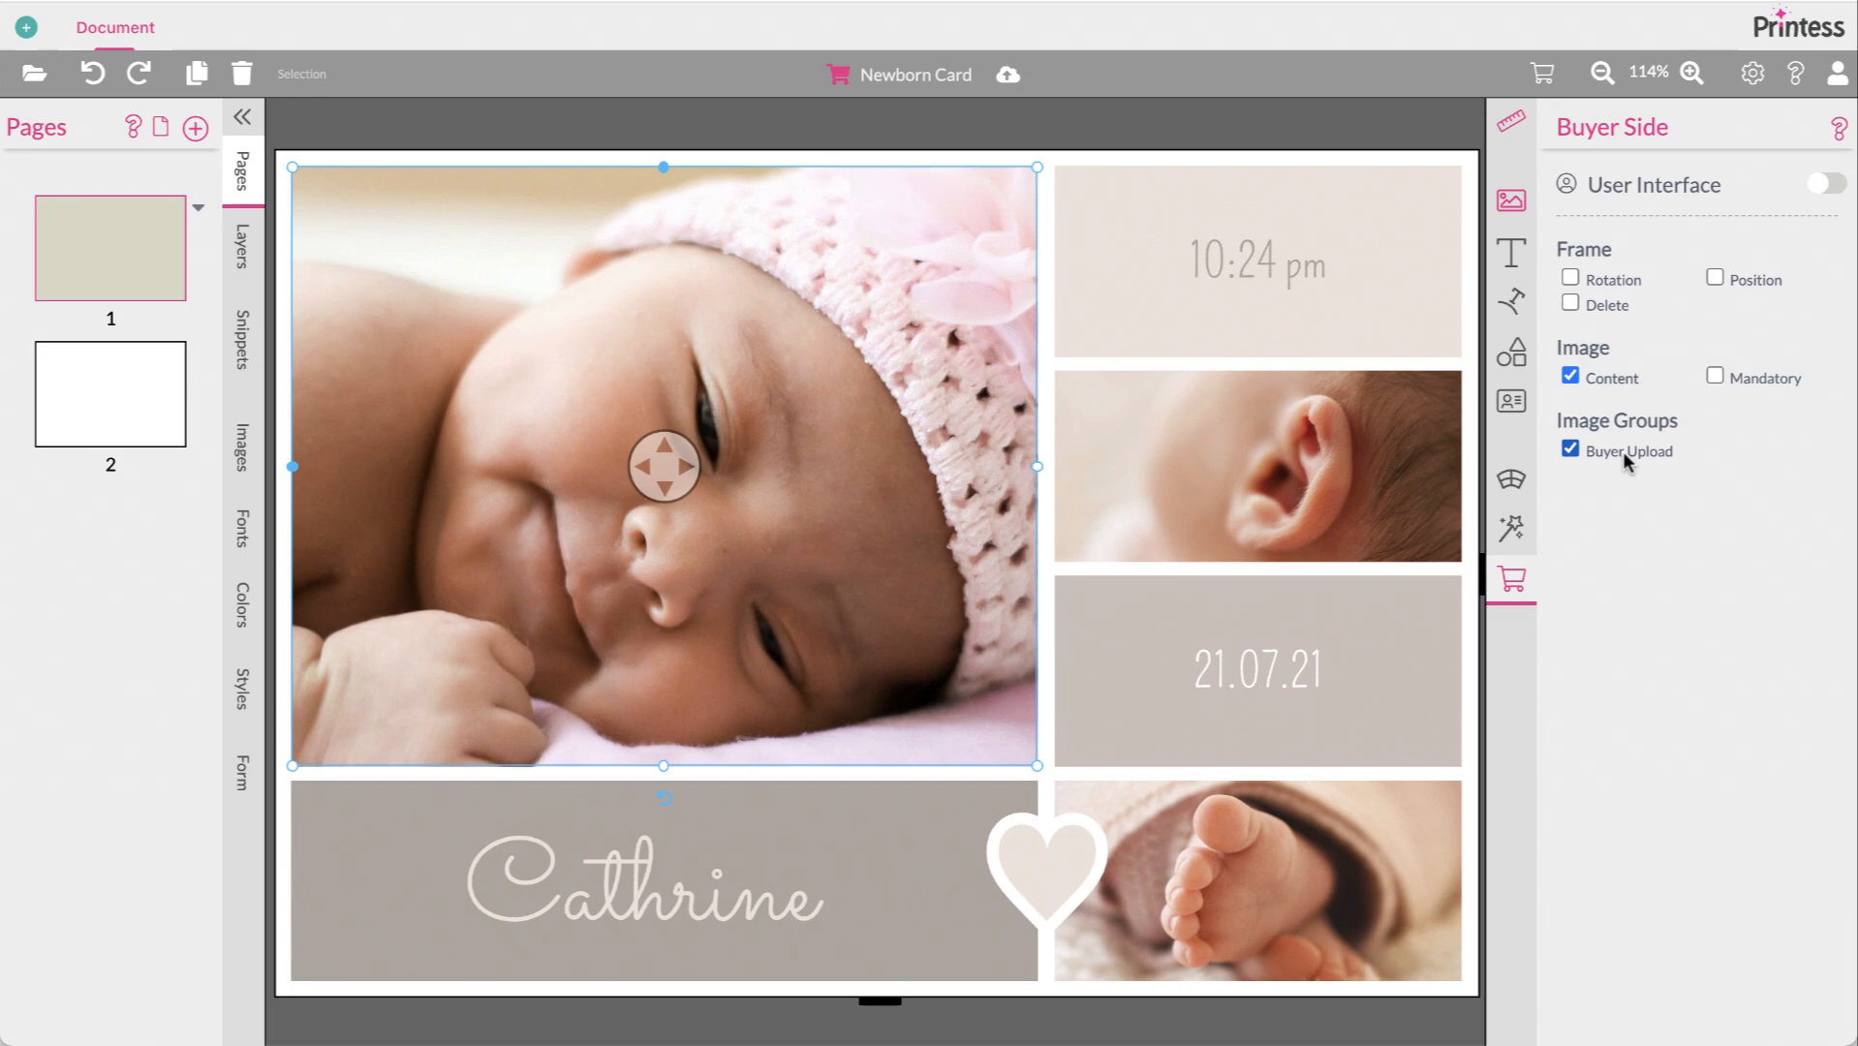
Select the announcement text on page 2 to check its buyer-side permissions
{"action": "scroll", "coordinate": [1124, 466], "scroll_direction": "down", "scroll_amount": 10}
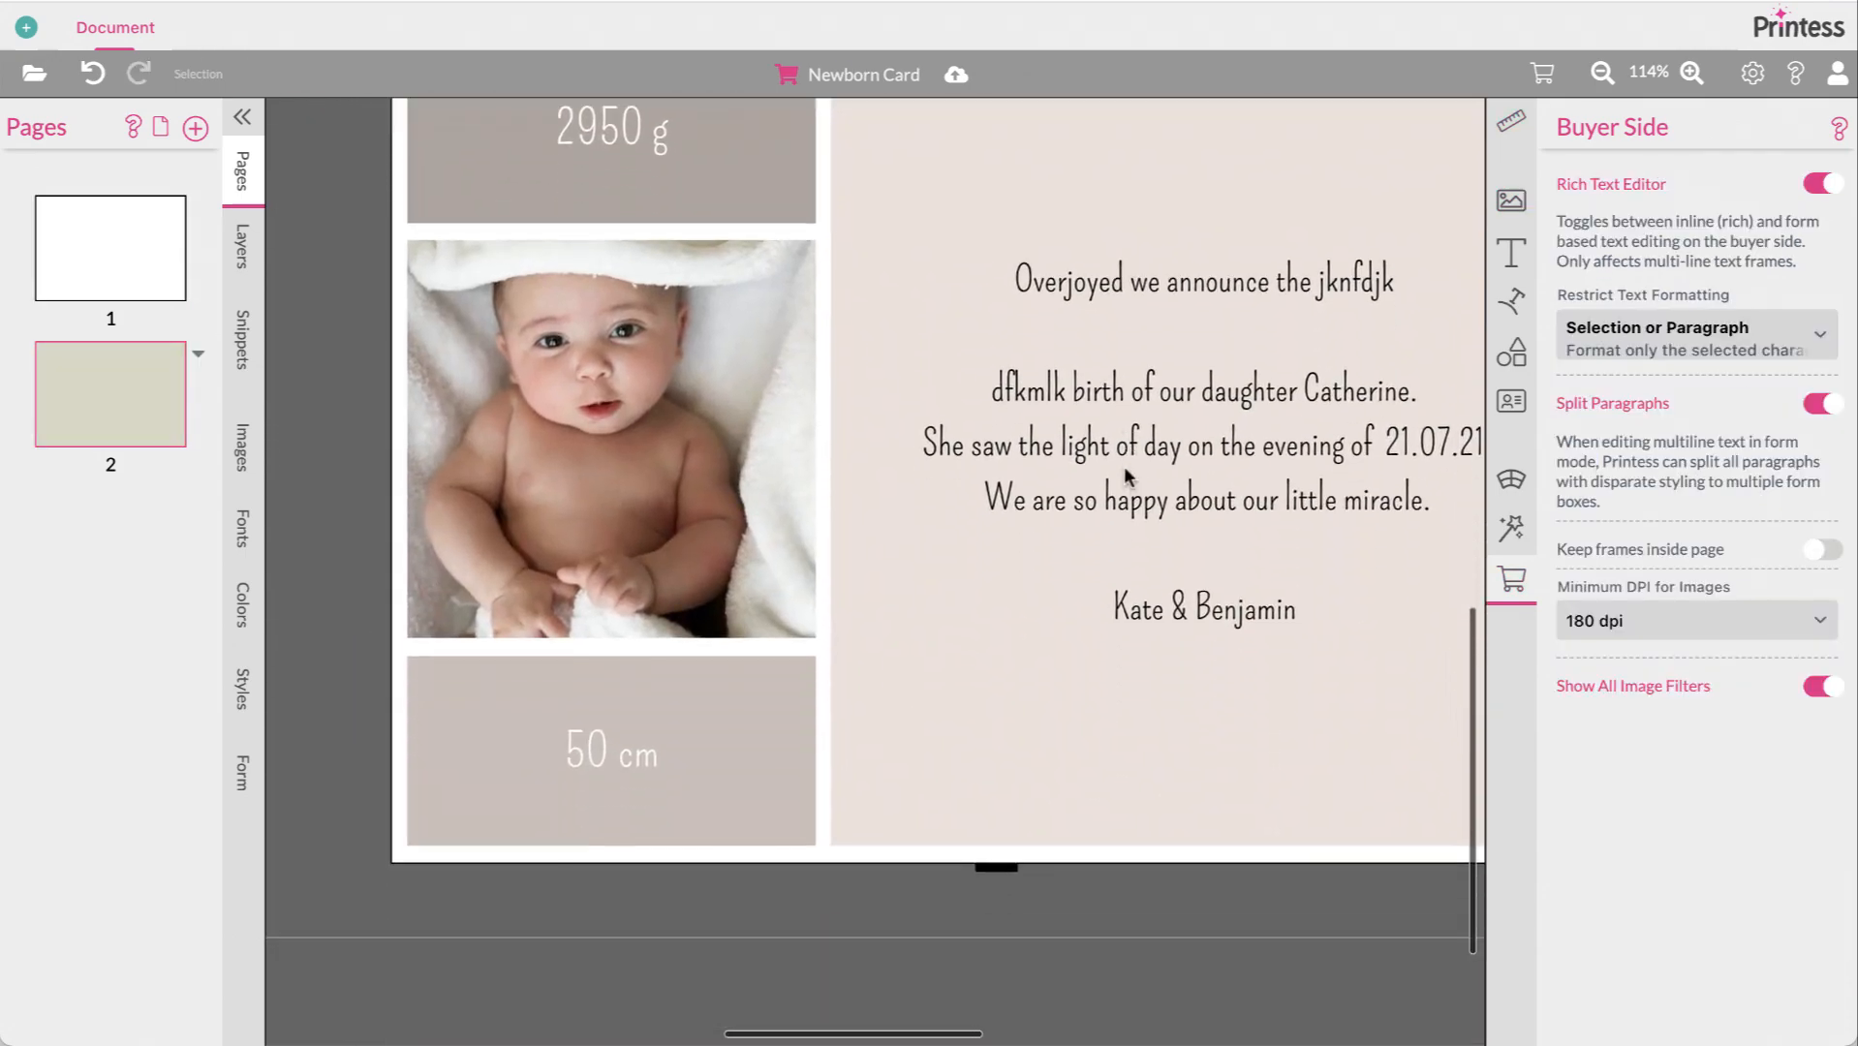
{"action": "left_click", "coordinate": [1124, 475]}
{"action": "scroll", "coordinate": [1126, 472], "scroll_direction": "right", "scroll_amount": 4}
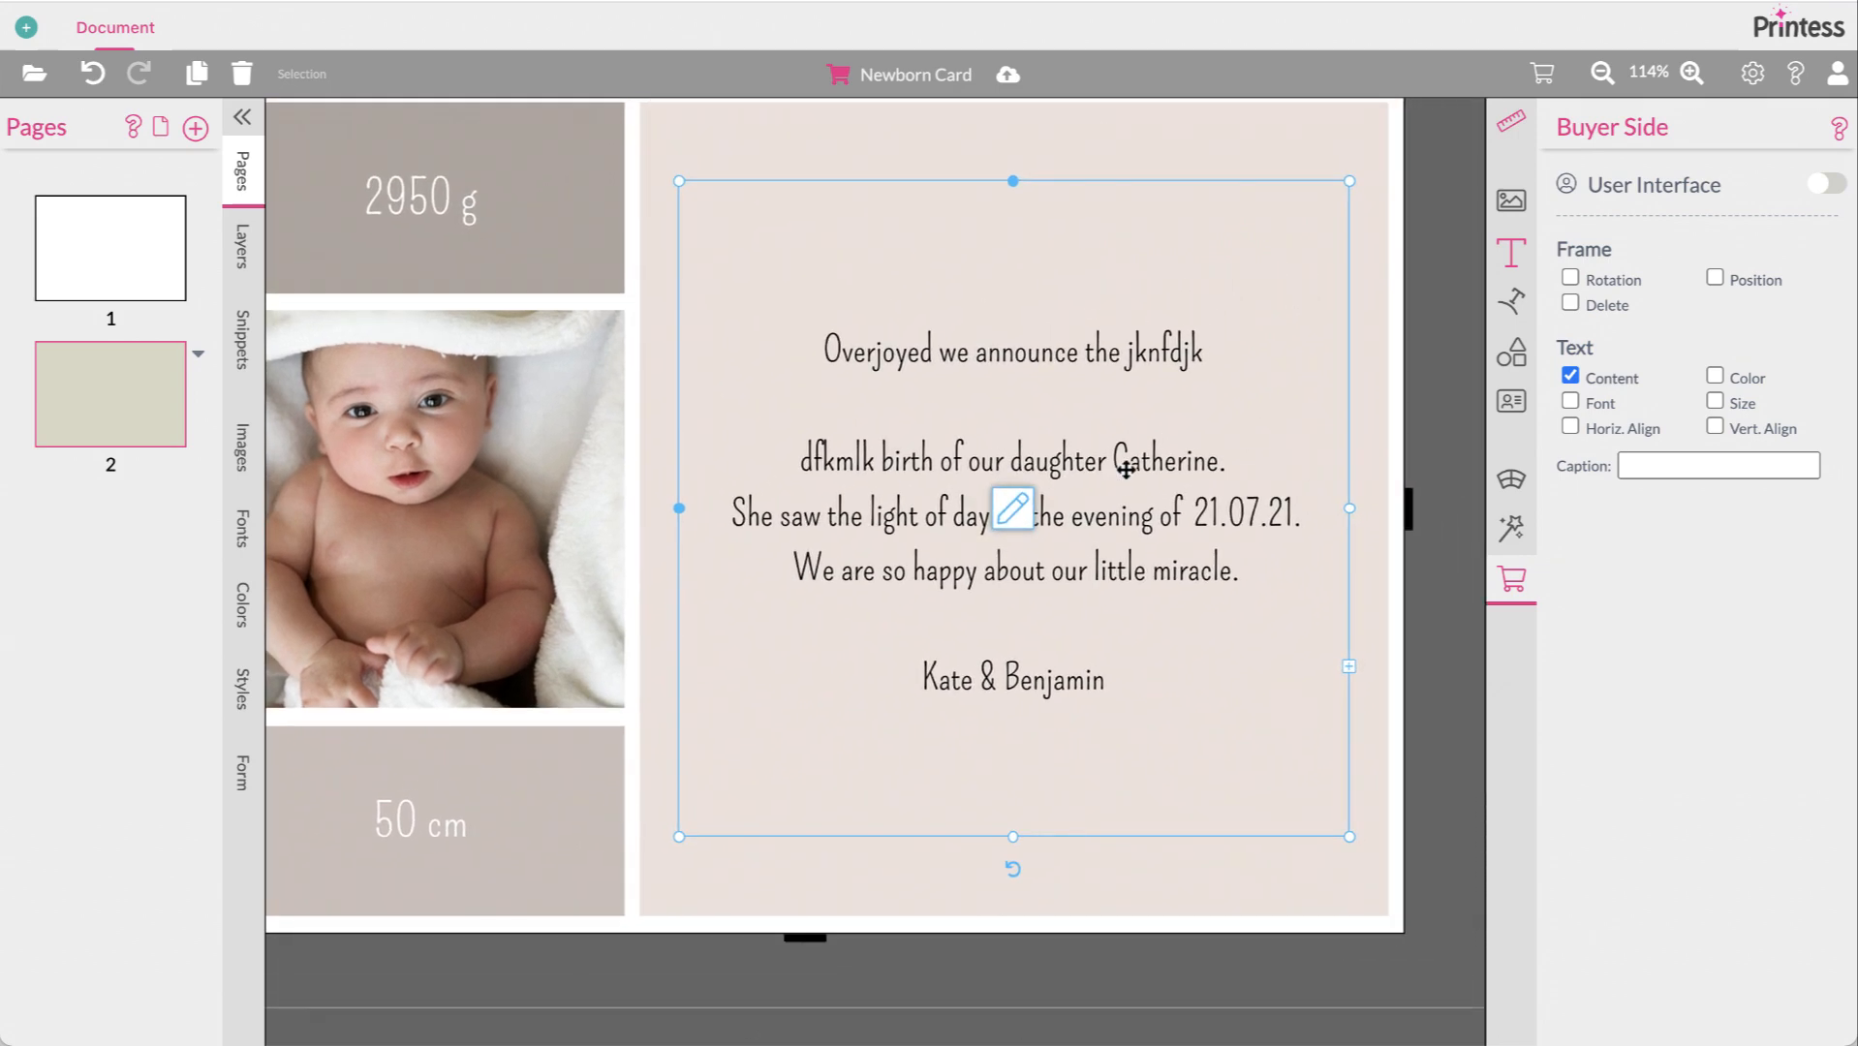
Enlarge the weight text frame on page 2 so its text scales up
{"action": "left_click", "coordinate": [448, 205]}
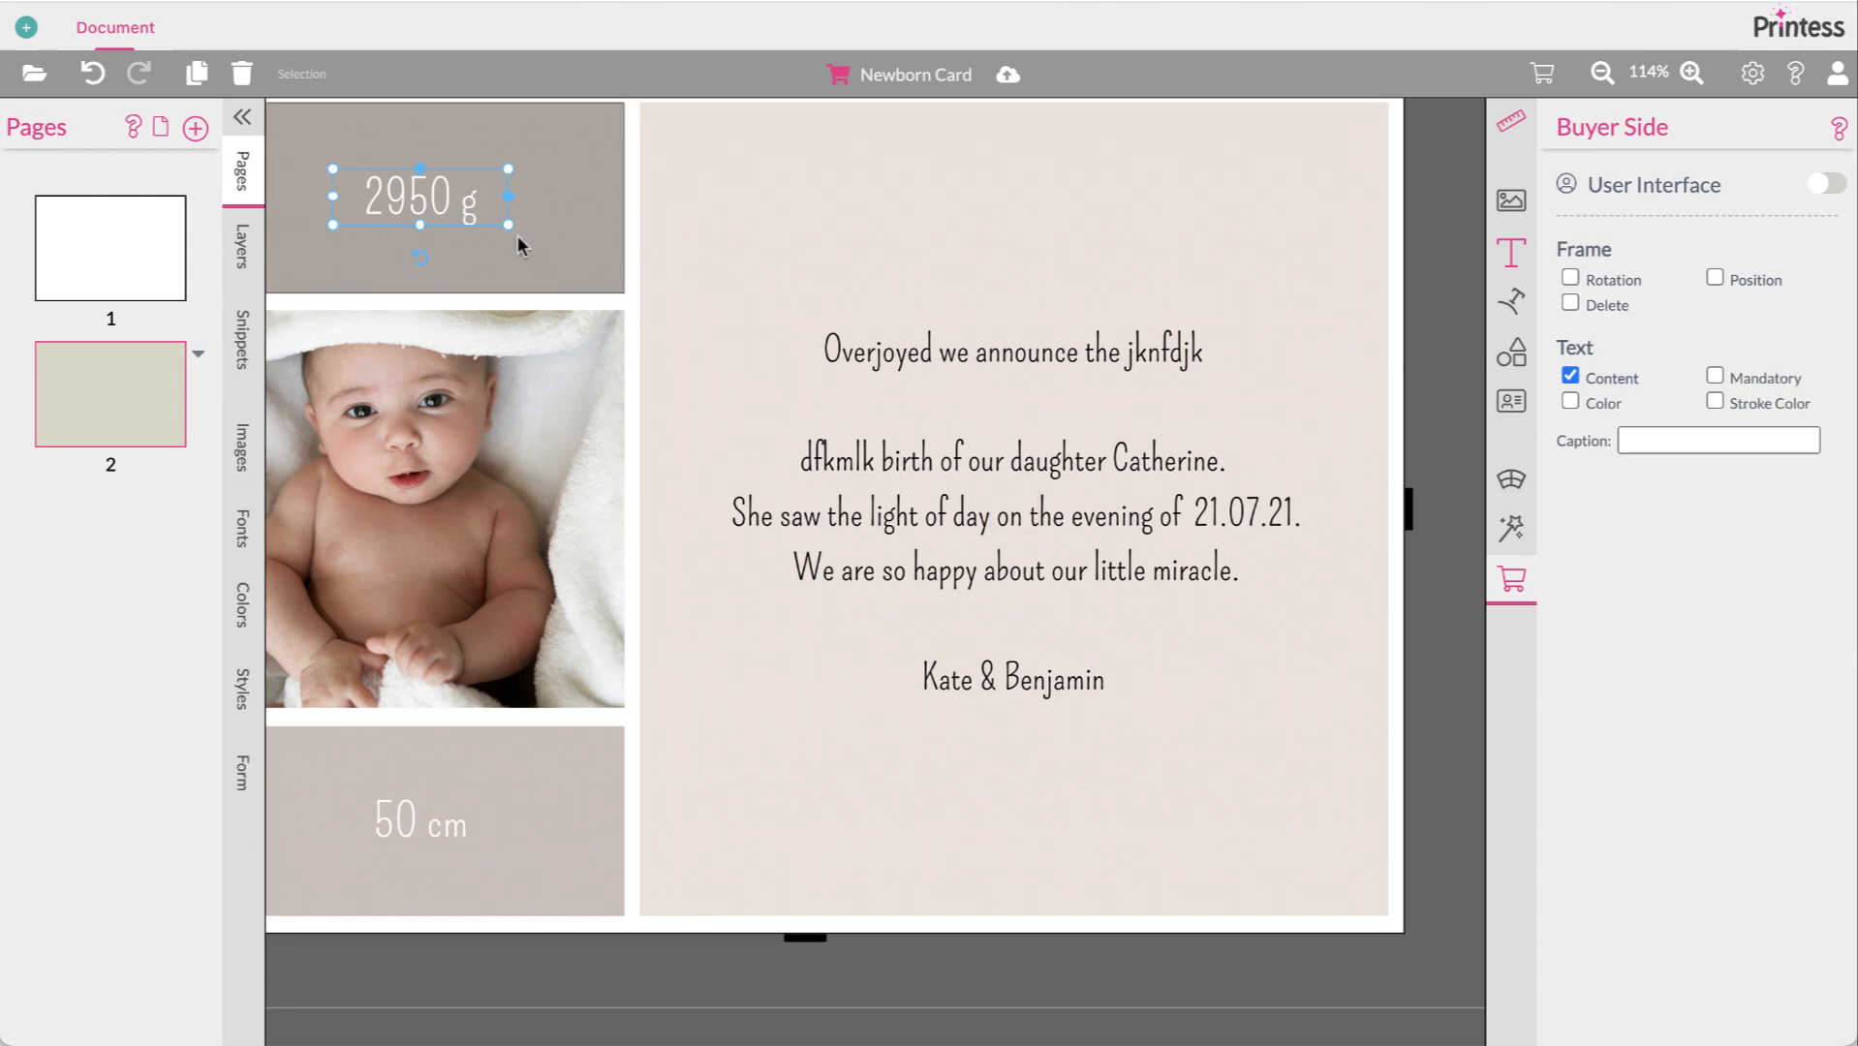
{"action": "left_click_drag", "start_coordinate": [513, 229], "coordinate": [561, 258]}
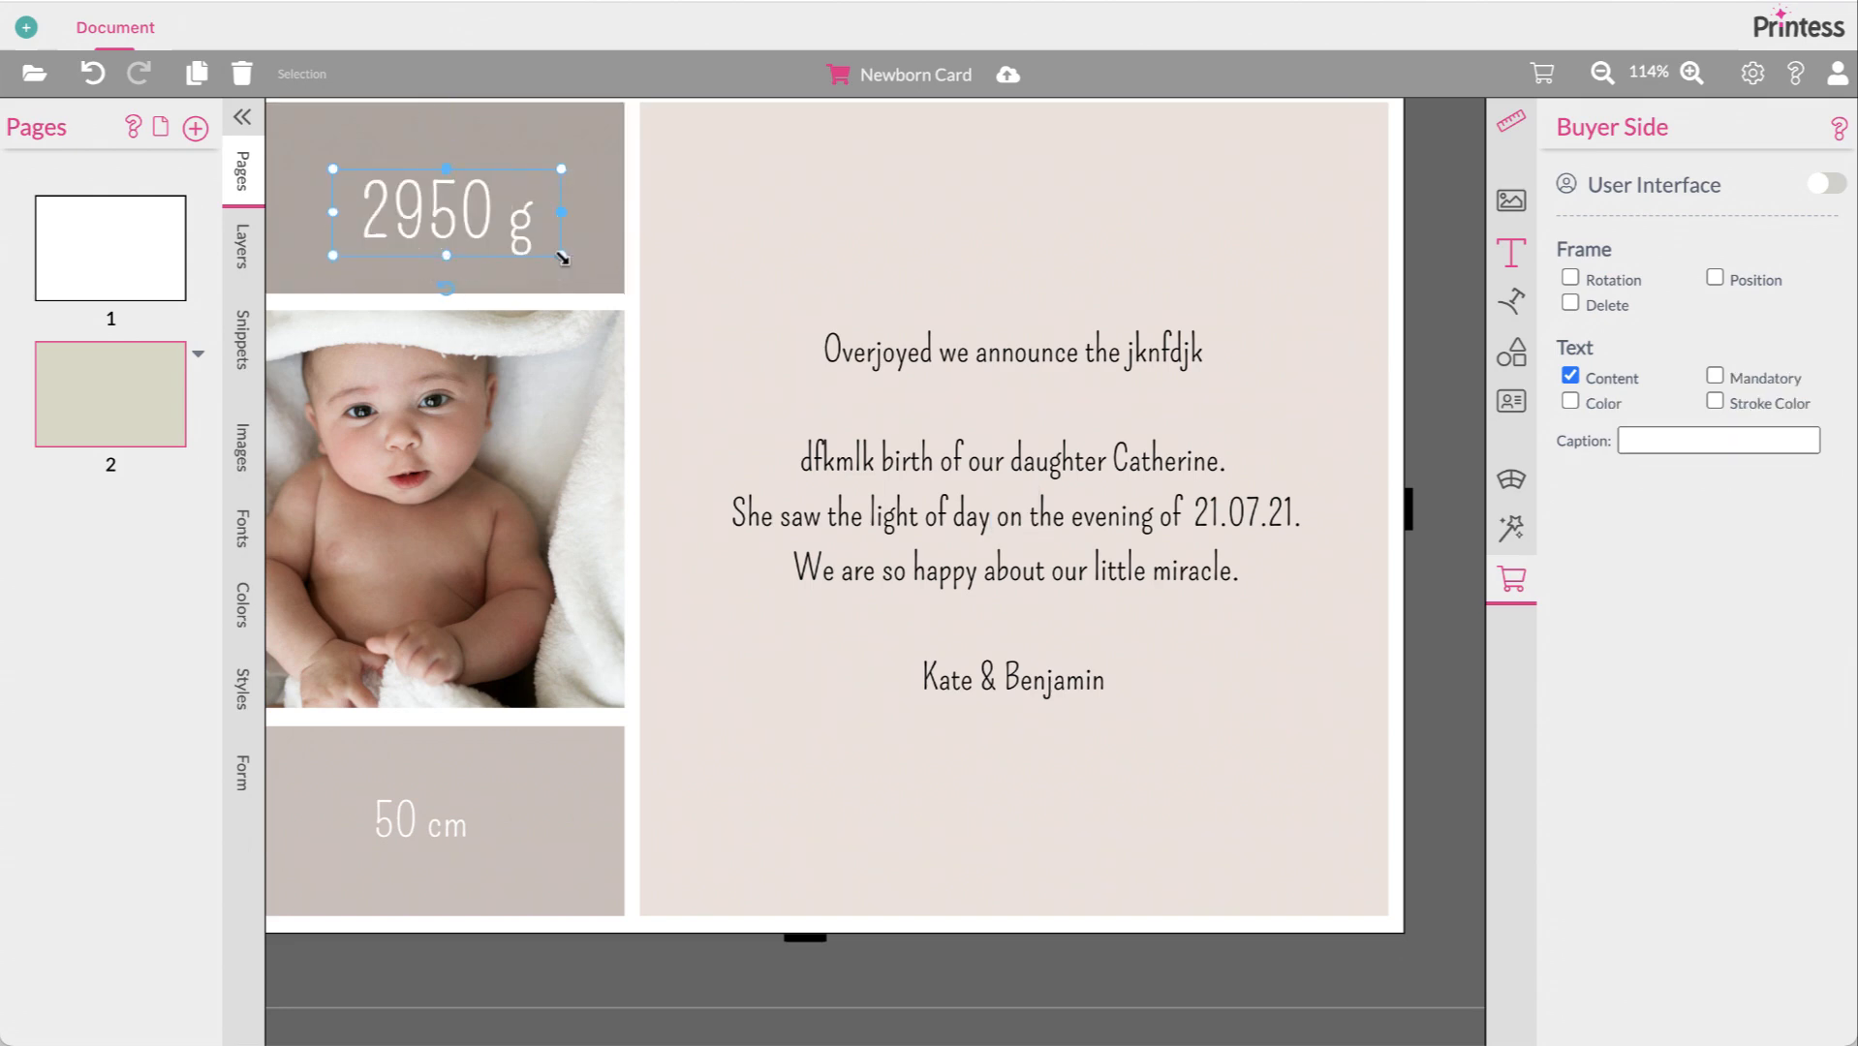
Select the announcement text on page 2 and open it for editing to examine its character and paragraph settings
{"action": "left_click", "coordinate": [981, 455]}
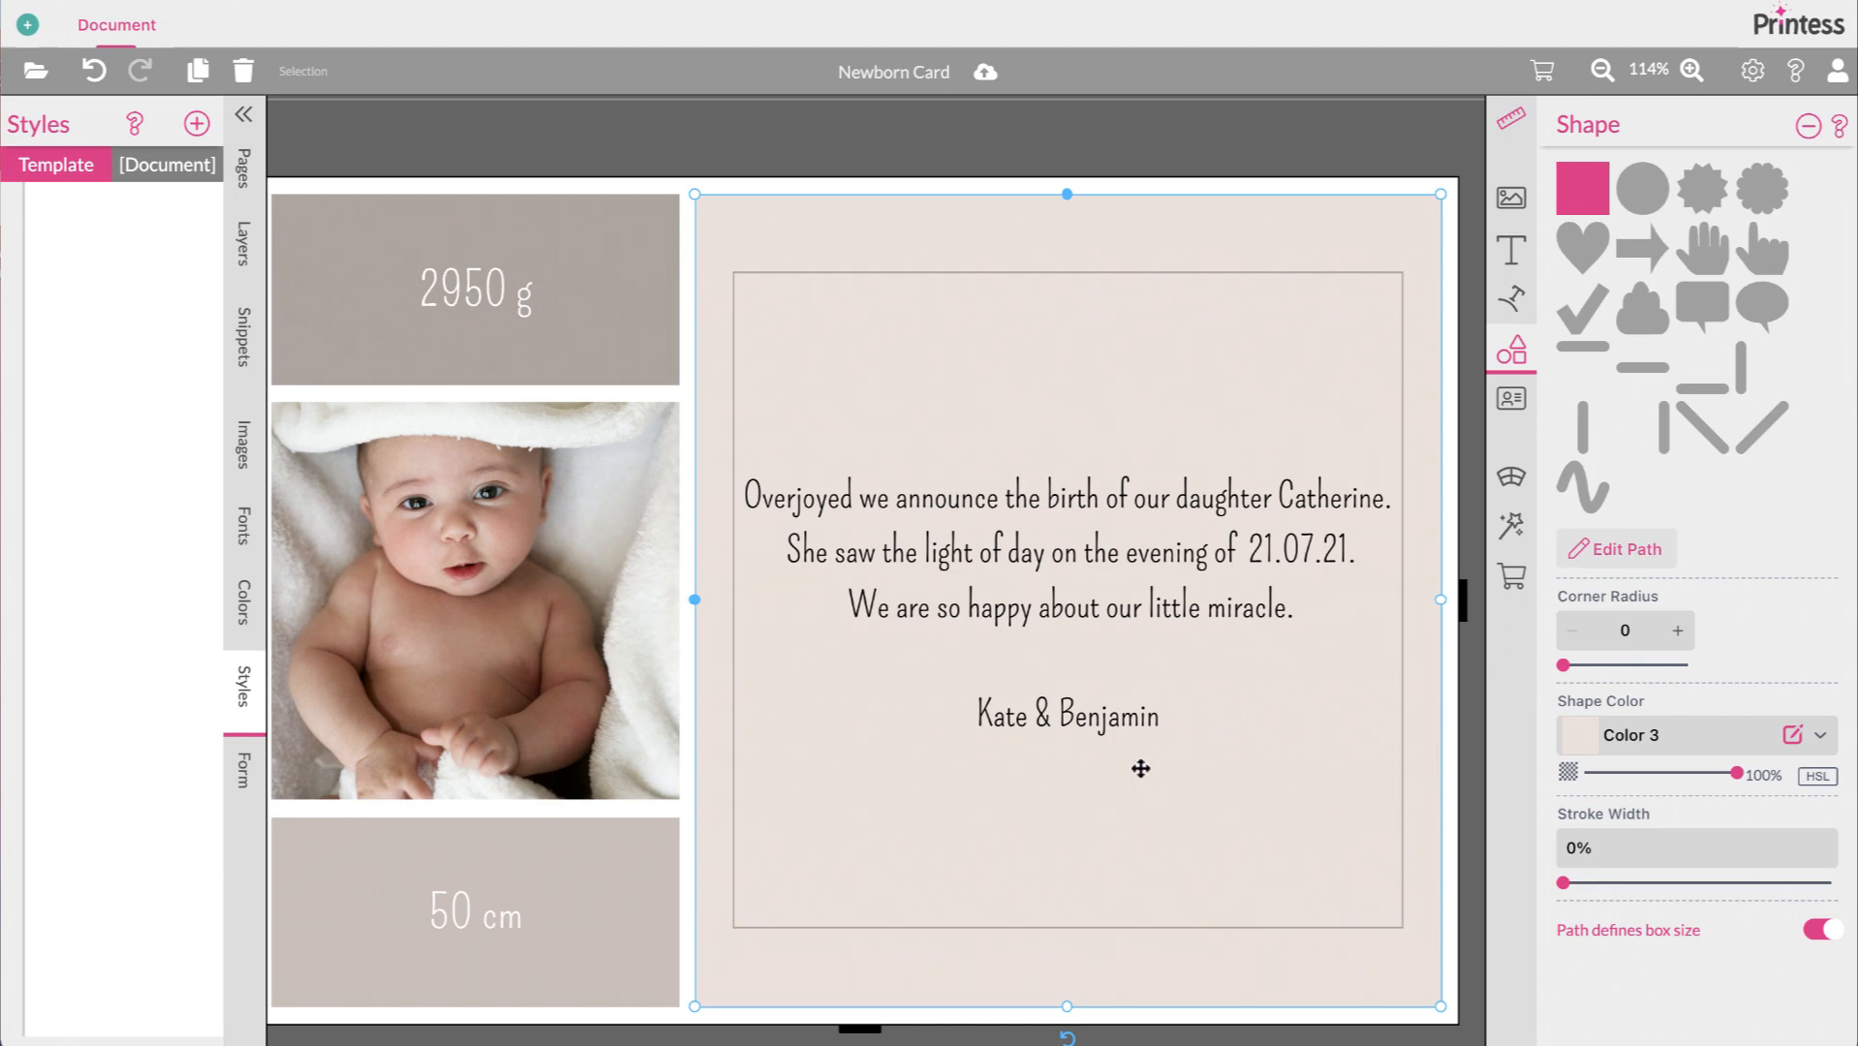
{"action": "left_click", "coordinate": [1118, 605]}
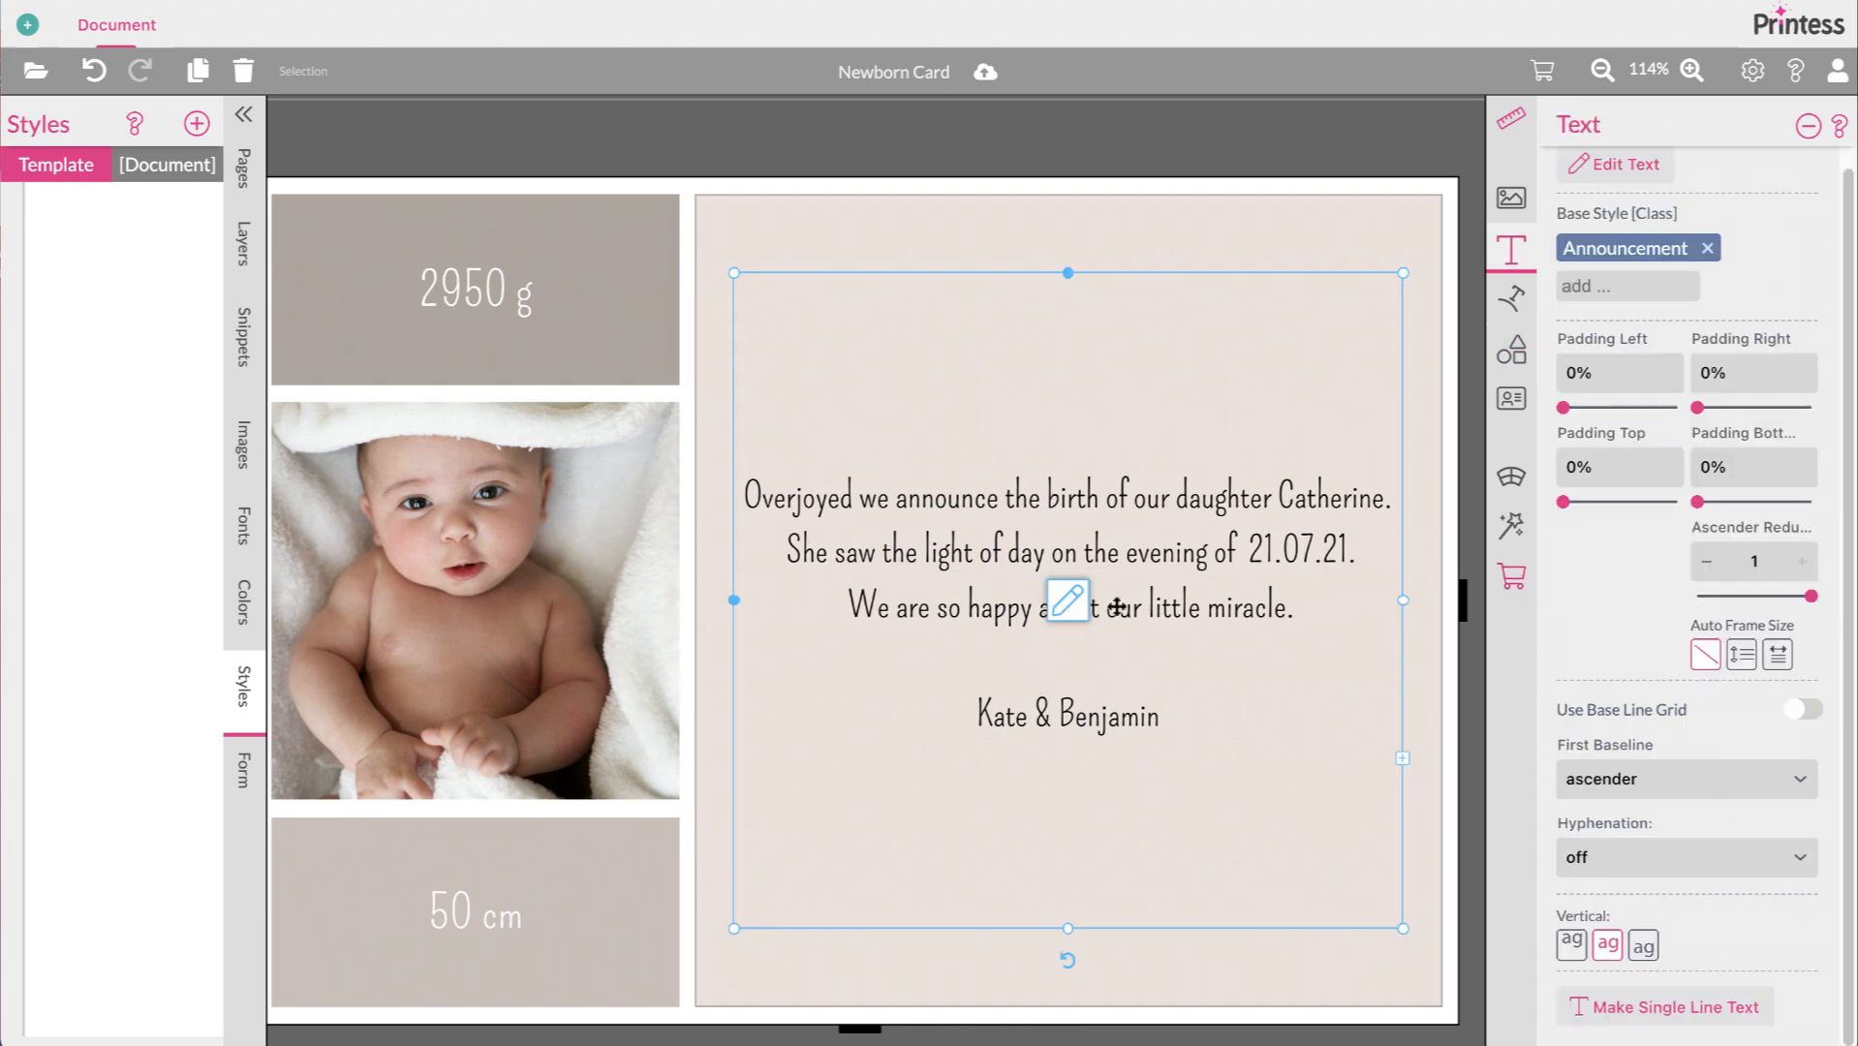
{"action": "left_click", "coordinate": [1070, 620]}
{"action": "left_click", "coordinate": [1060, 547]}
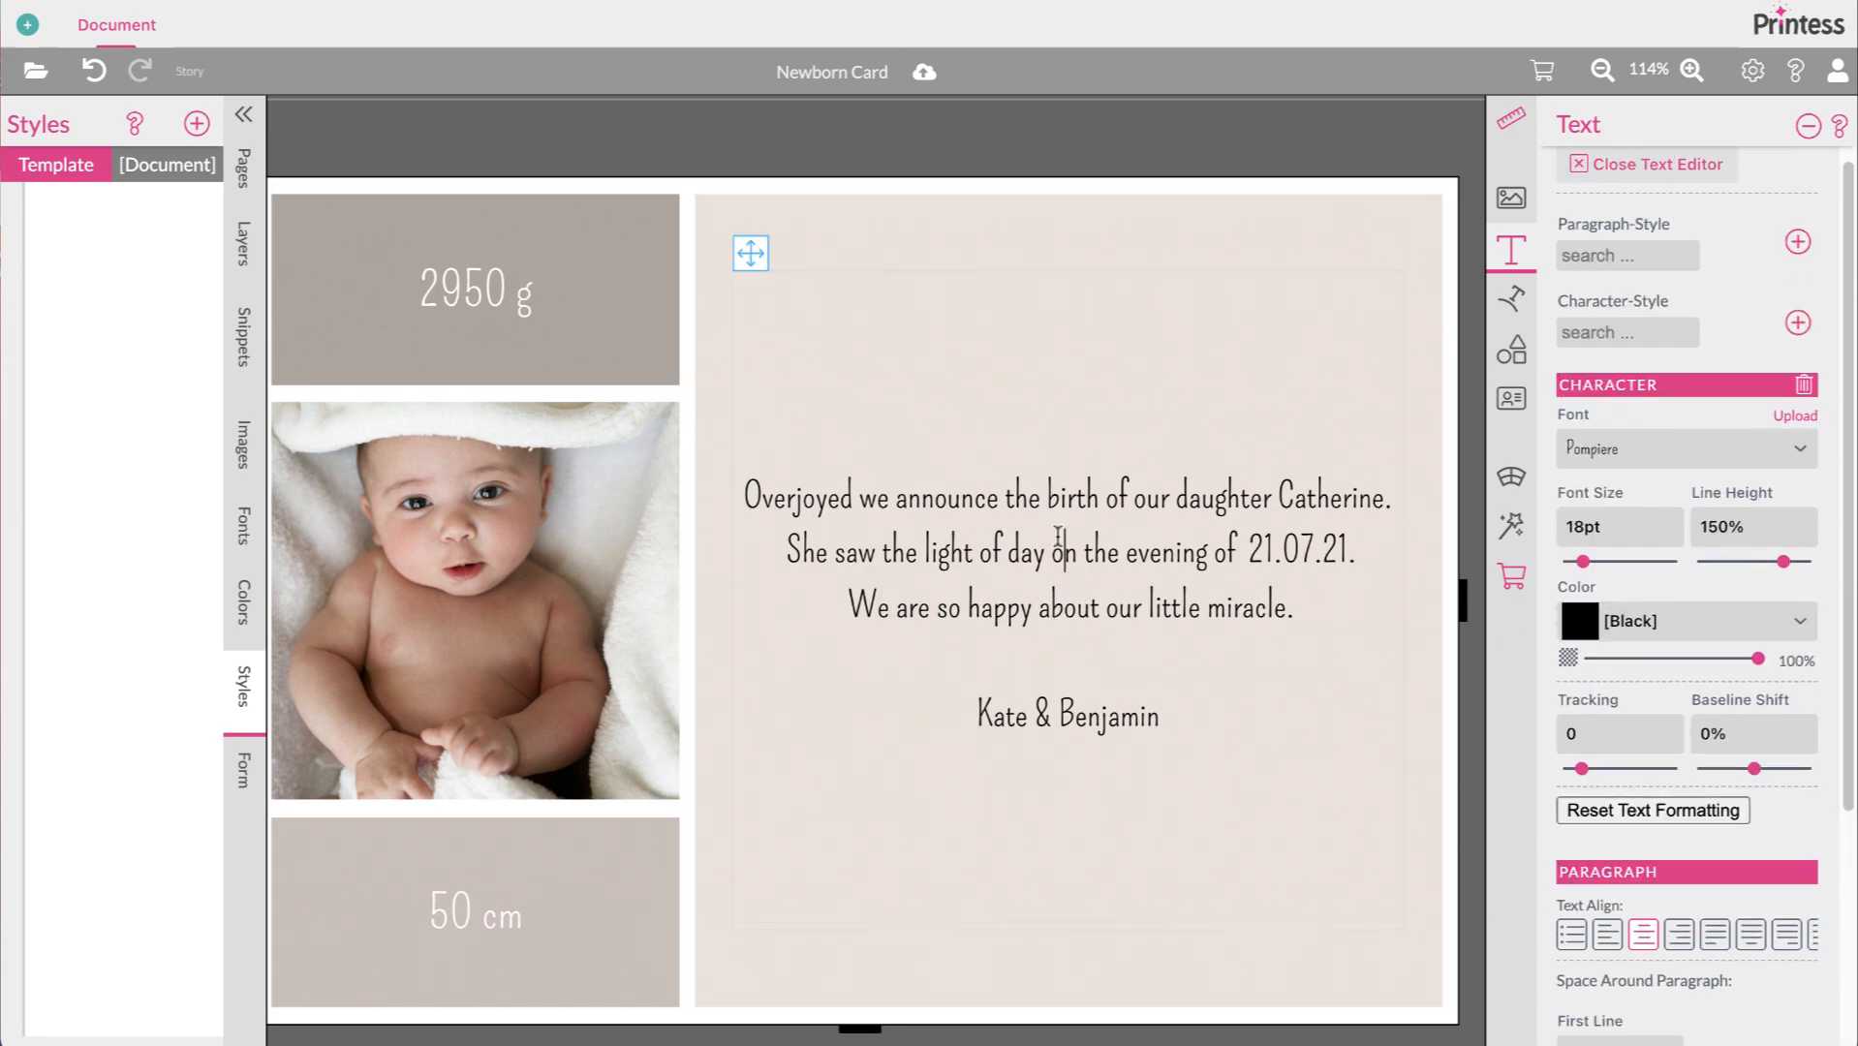
Switch to the buyer view and replace the entire announcement text with "Hallo"
{"action": "left_click", "coordinate": [1544, 70]}
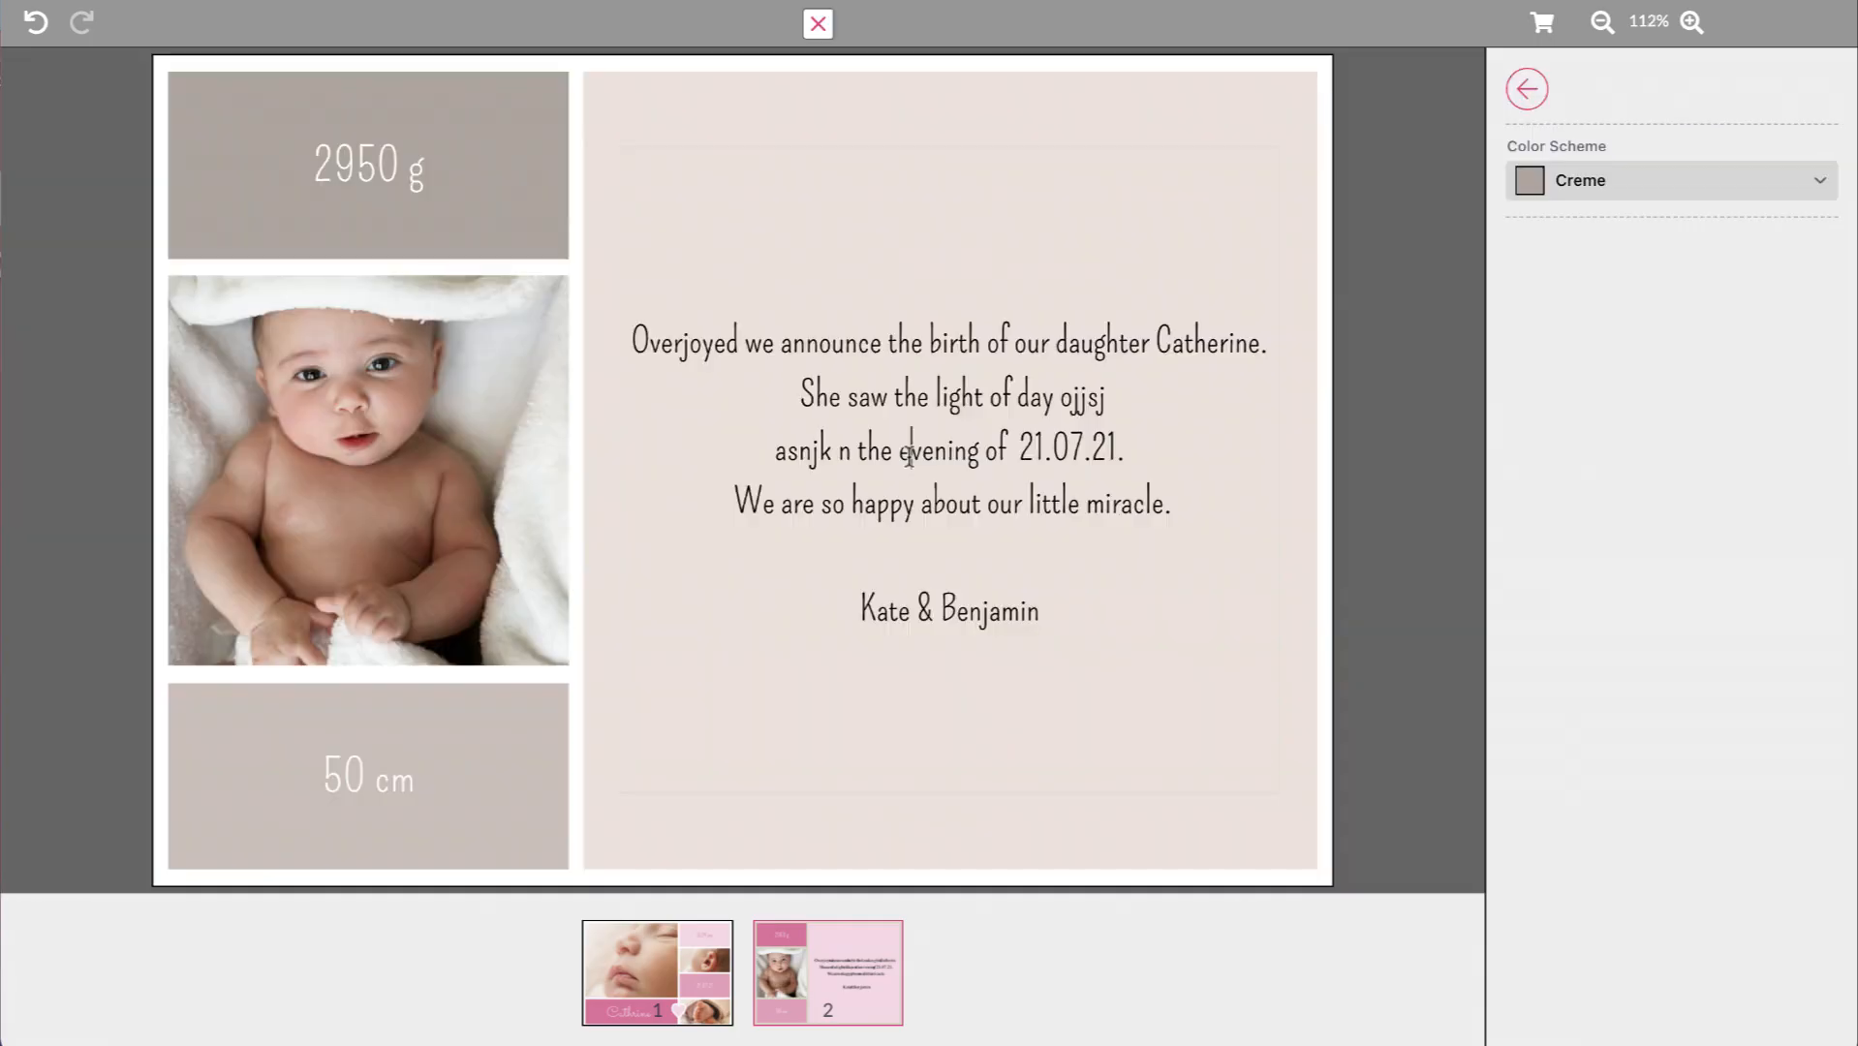
{"action": "key", "text": "ctrl+a"}
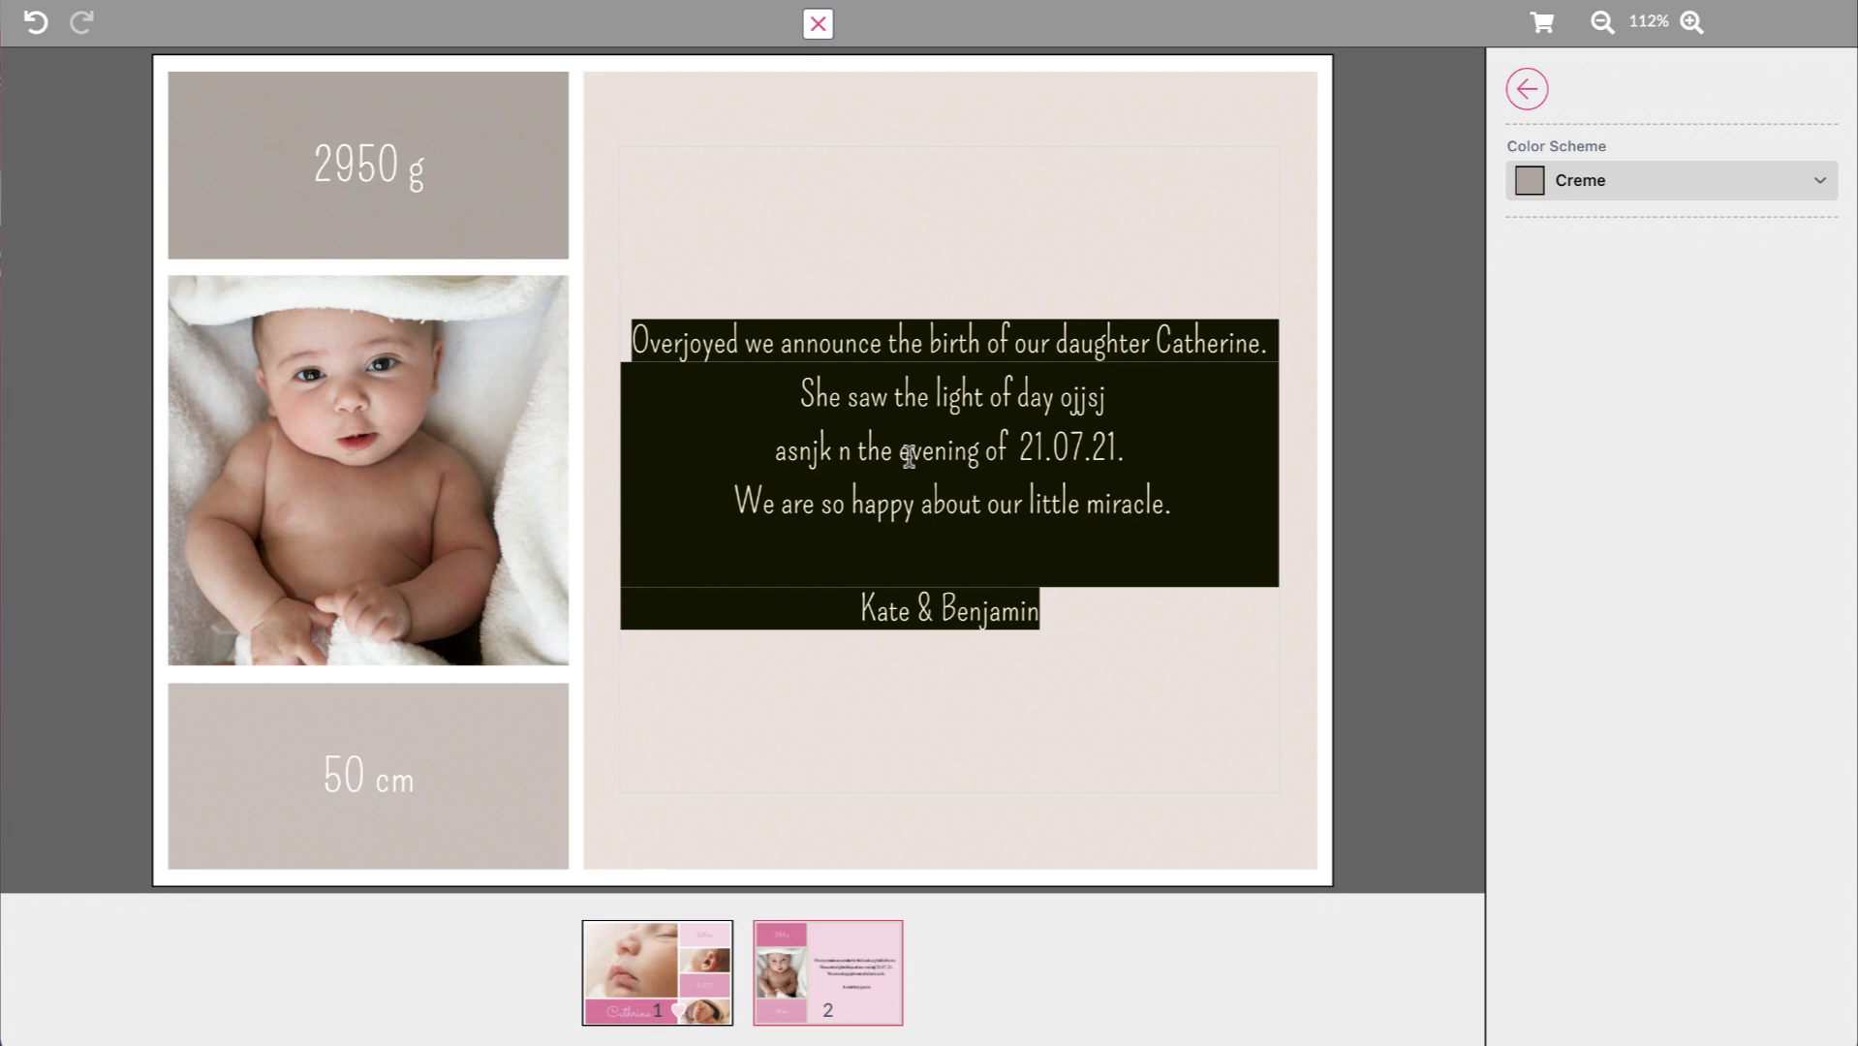
{"action": "type", "text": "Hallo"}
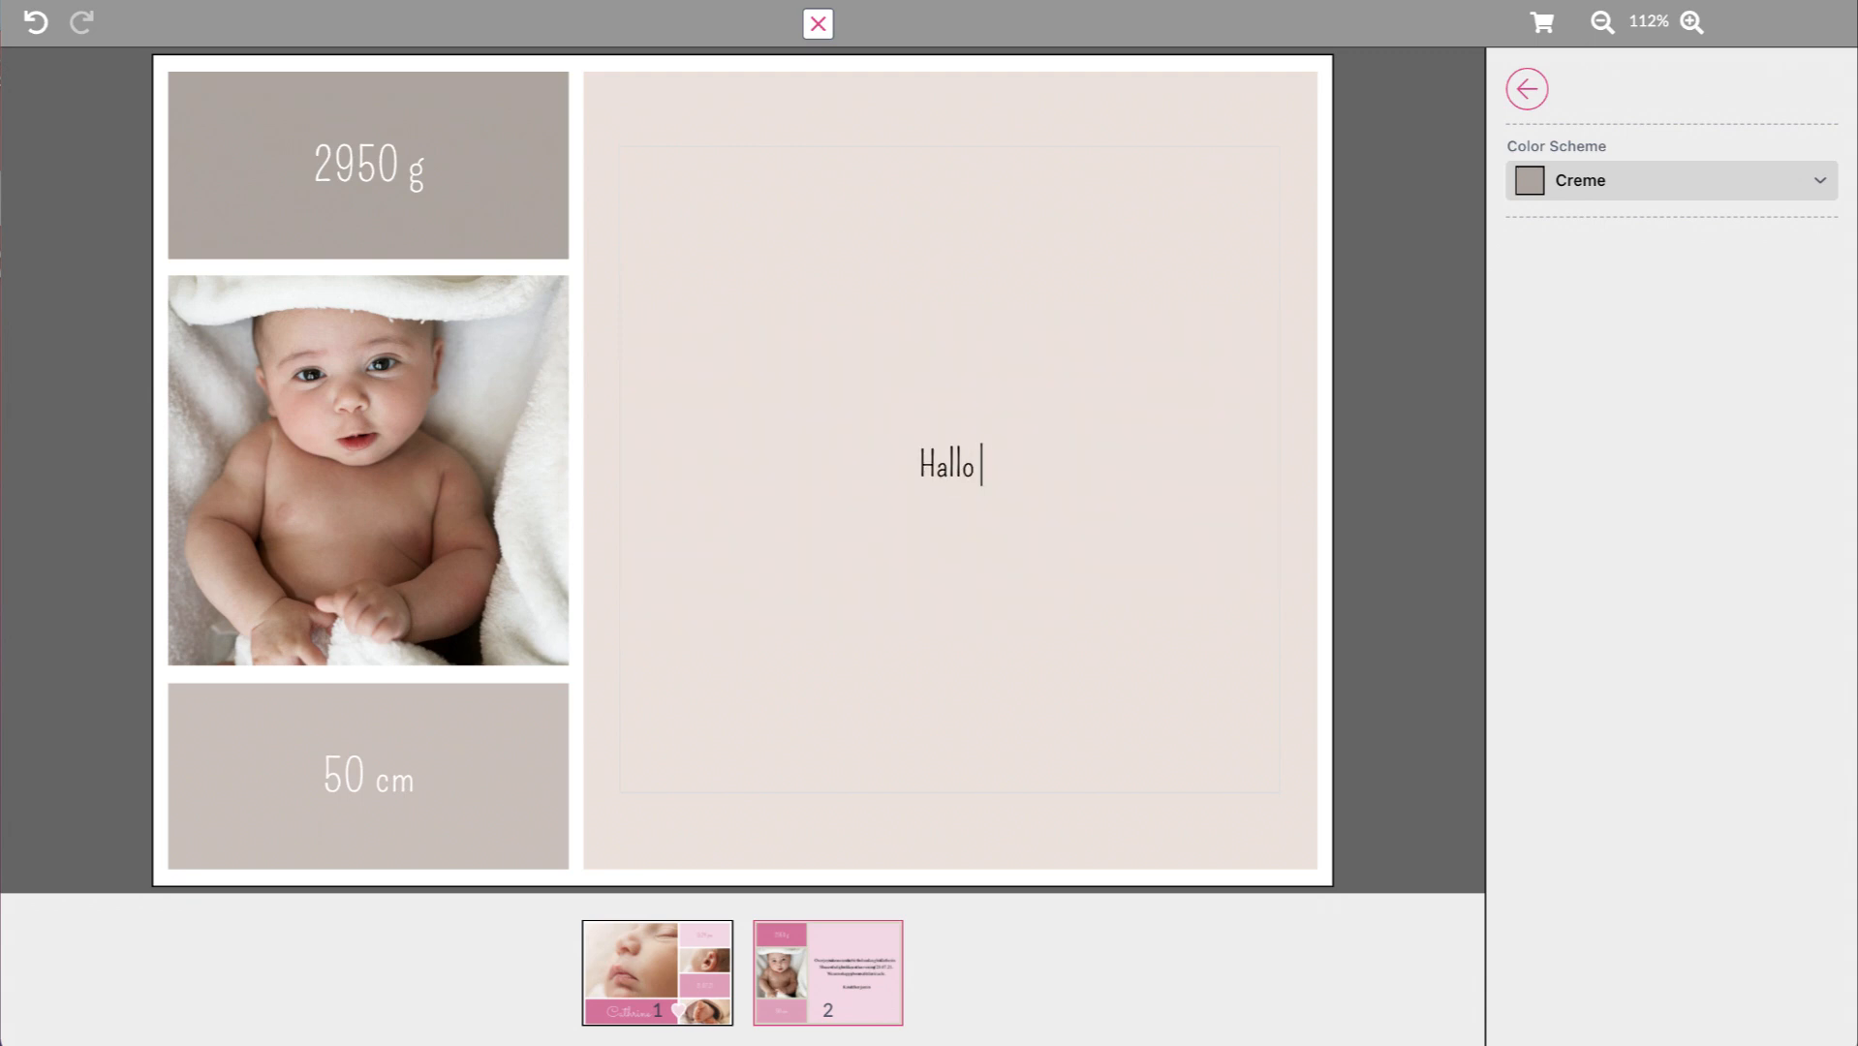
Replace "Hallo" with "Typing bshdjds dsbshbd" in the announcement frame, and return to the template editor
{"action": "key", "text": "ctrl+a"}
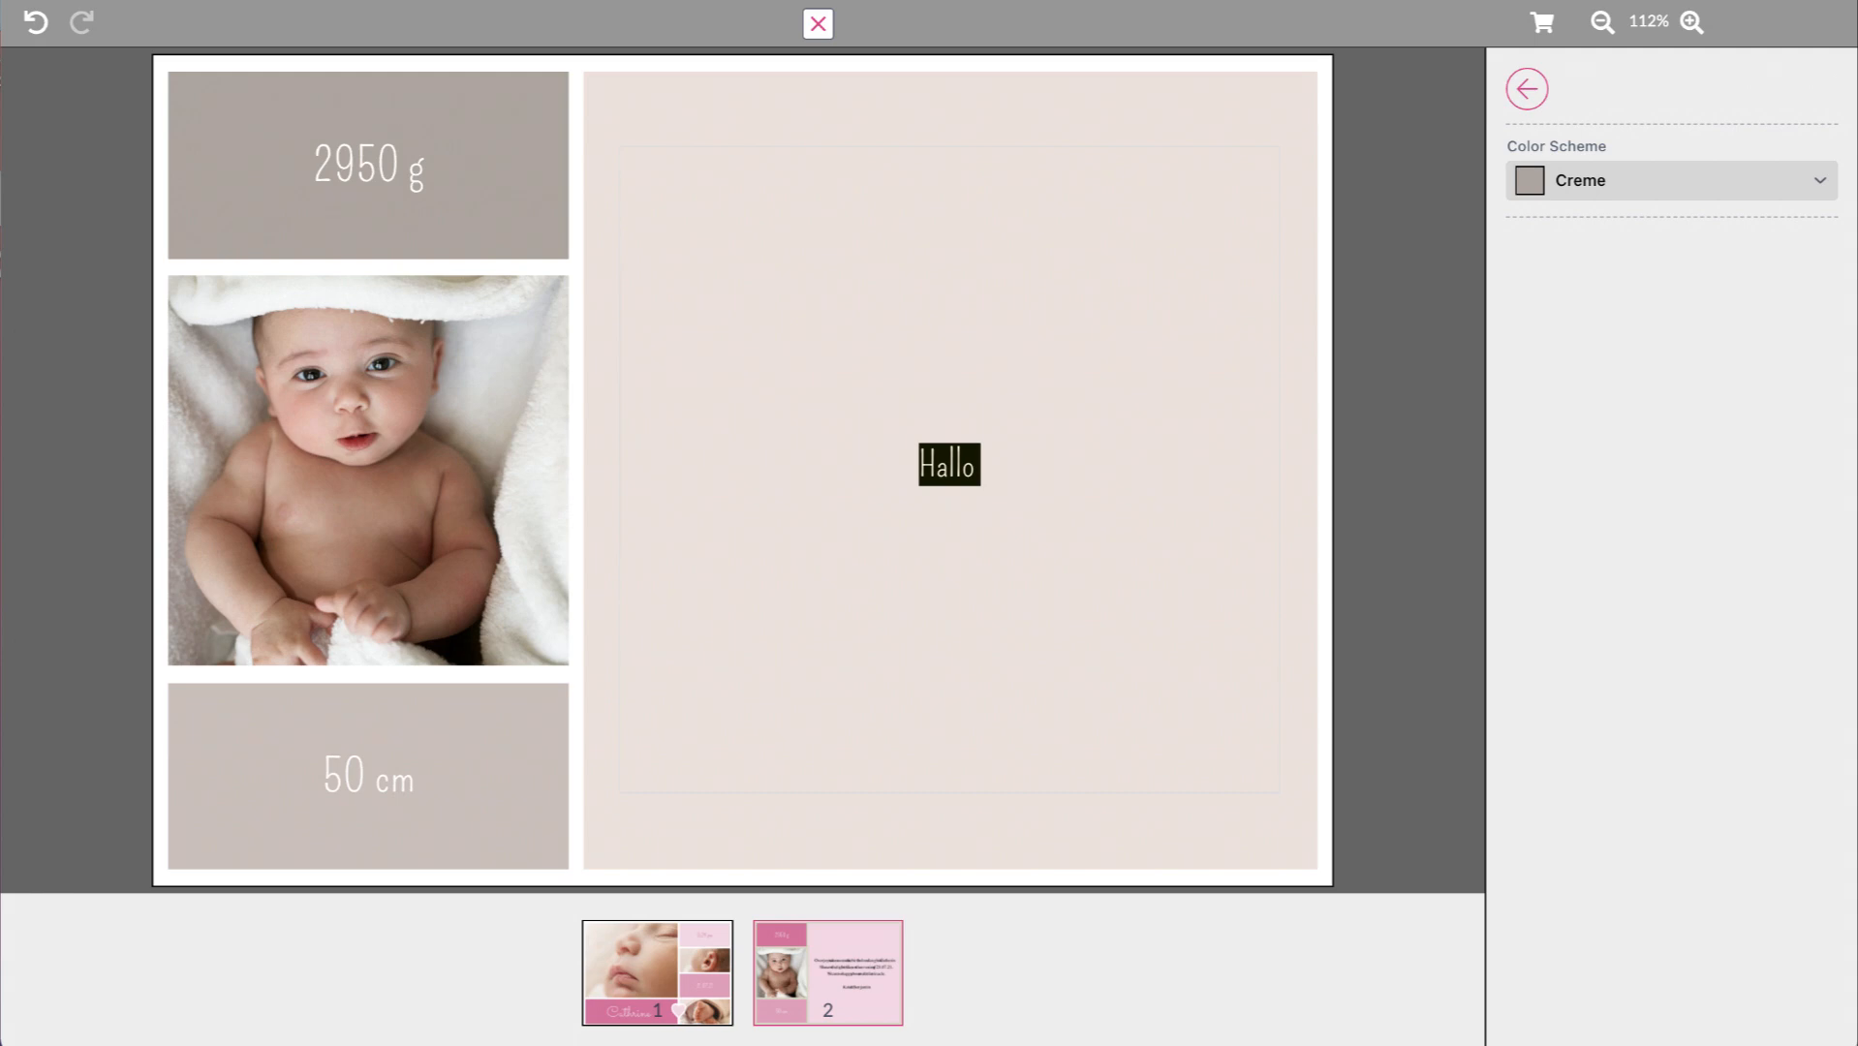
{"action": "key", "text": "BackSpace"}
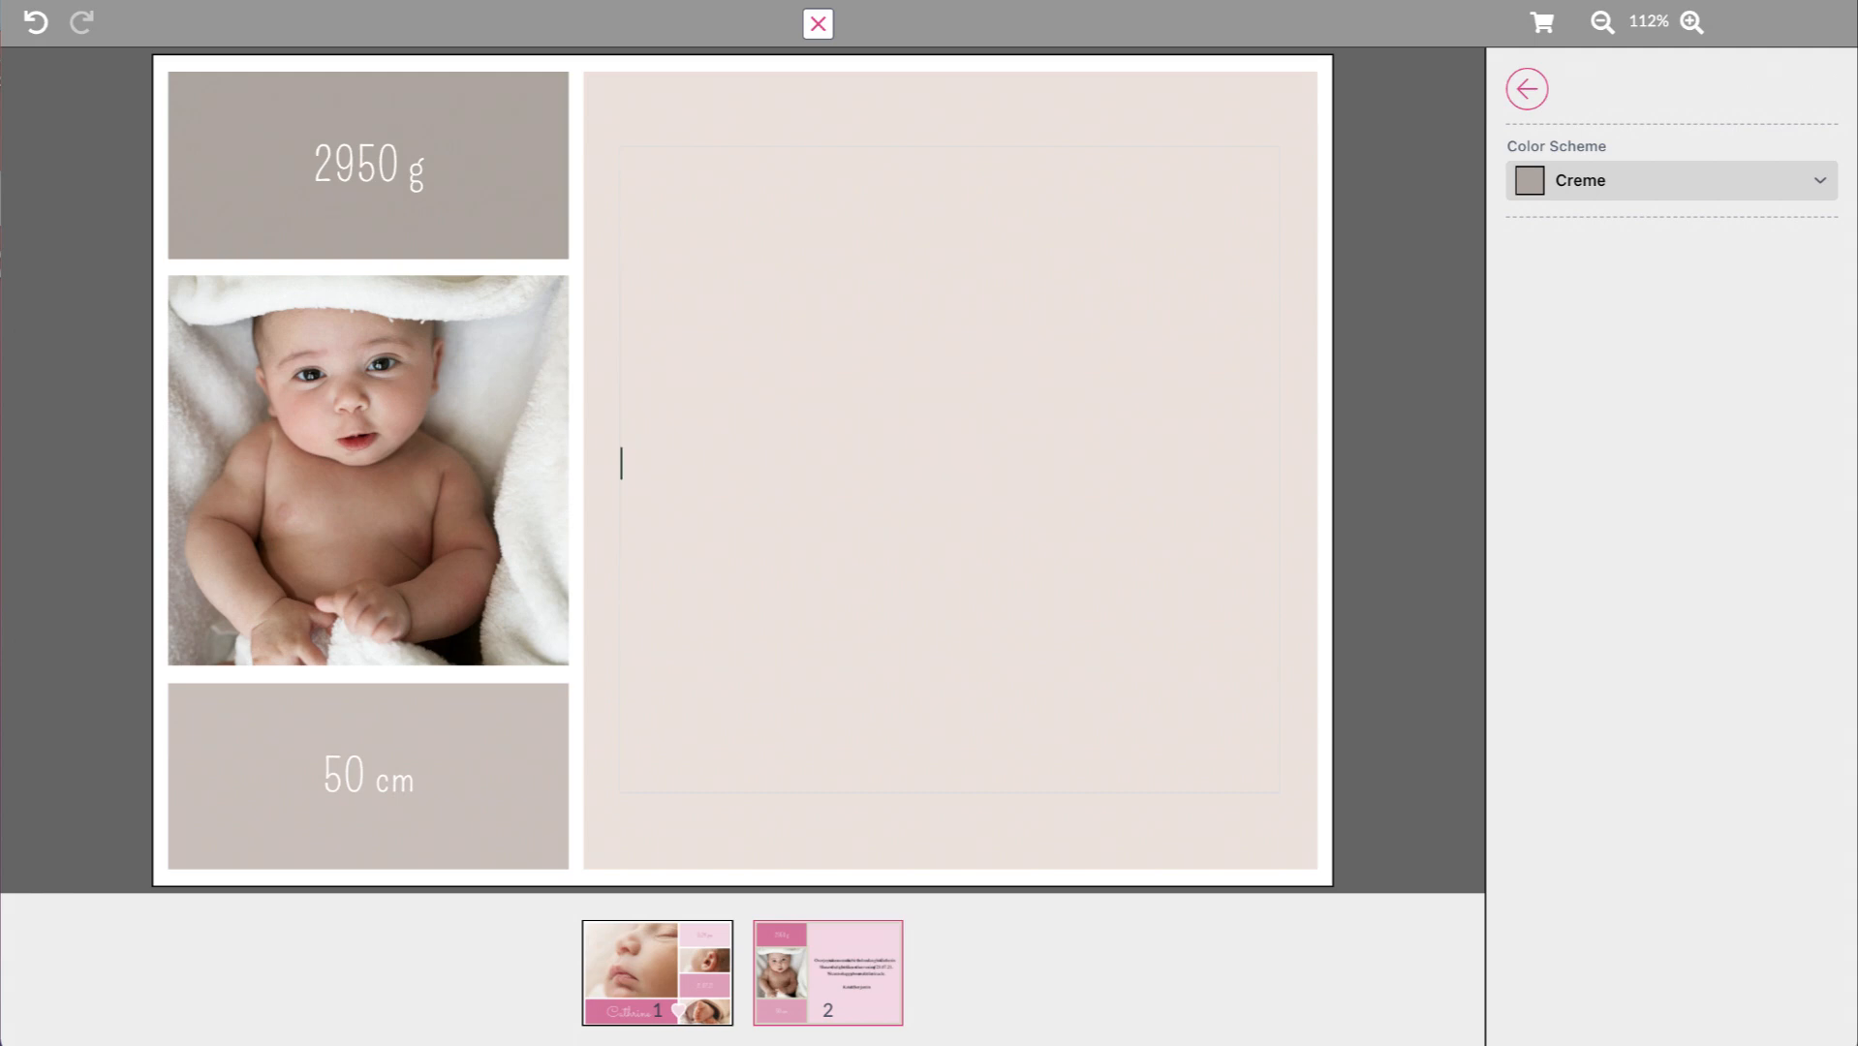
{"action": "type", "text": "Typing bshdjds dsbshbd"}
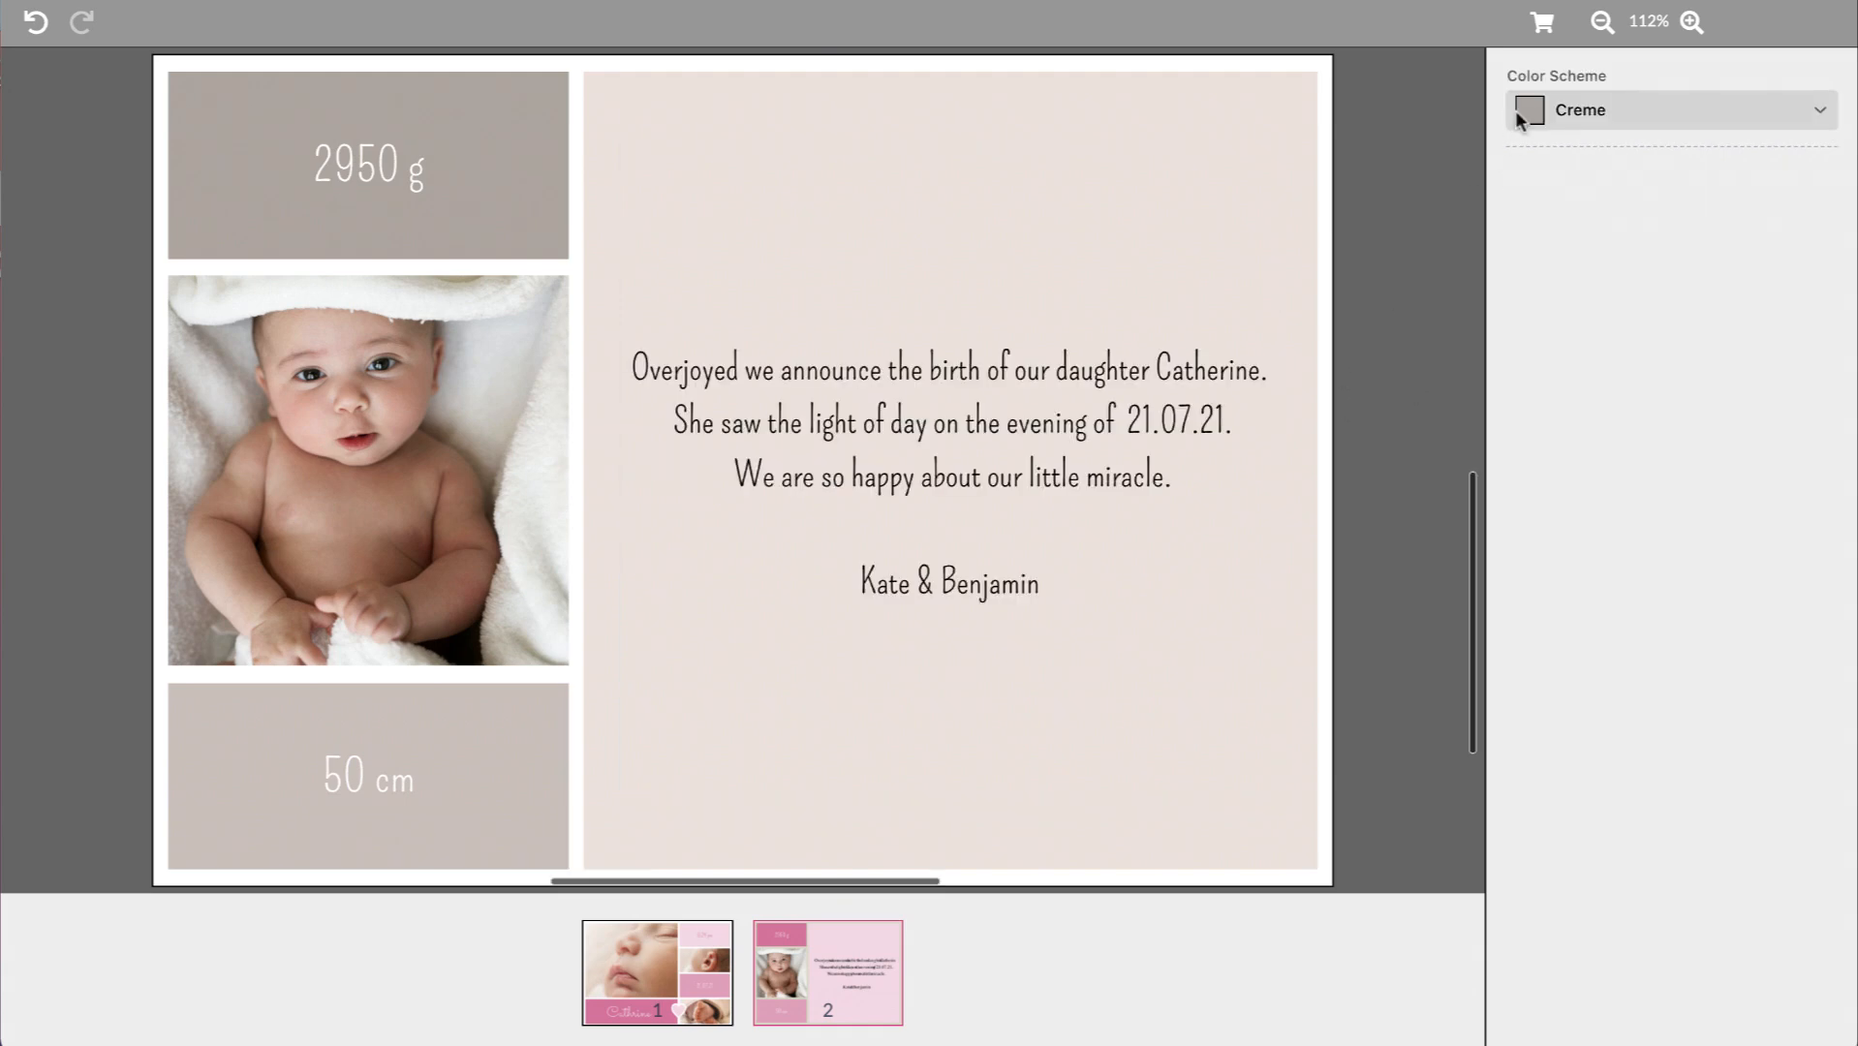
{"action": "left_click", "coordinate": [1543, 23]}
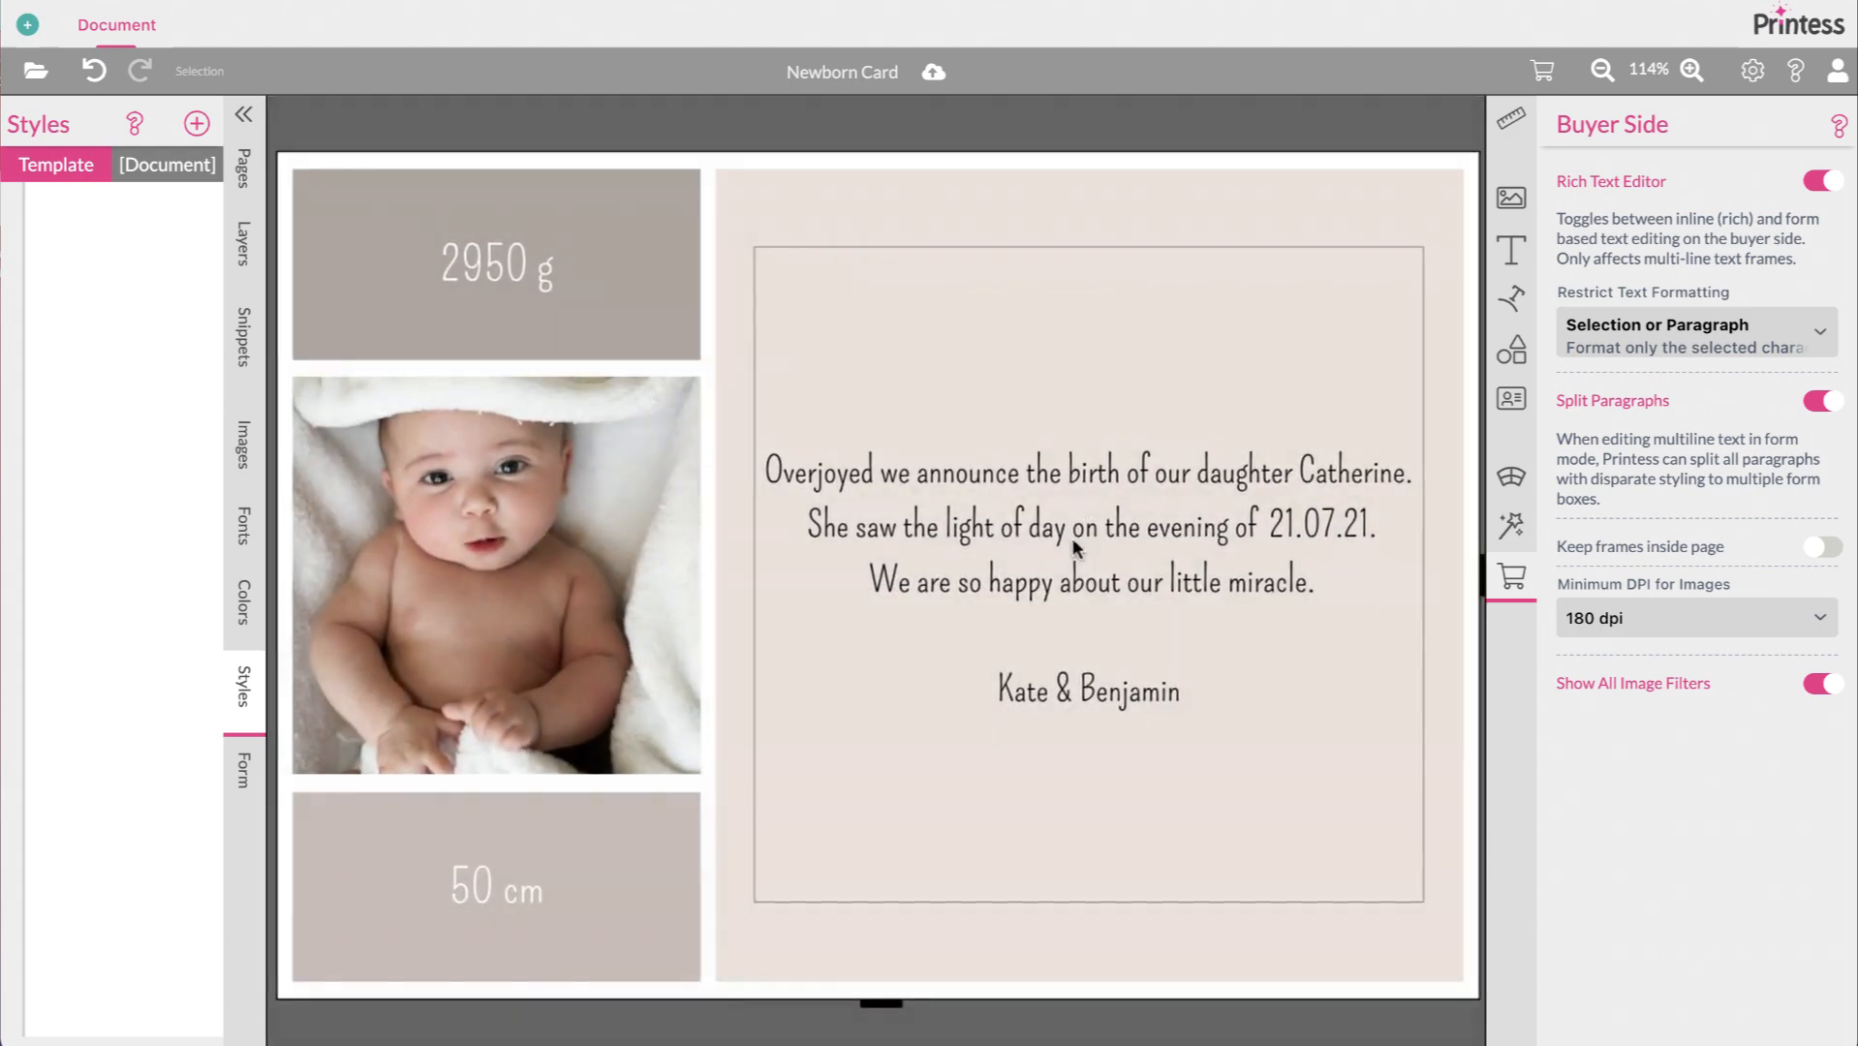
Create a template paragraph style named text-base from the announcement text on page 2 and set it as the frame's base style
{"action": "left_click", "coordinate": [1090, 581]}
{"action": "left_click", "coordinate": [1089, 578]}
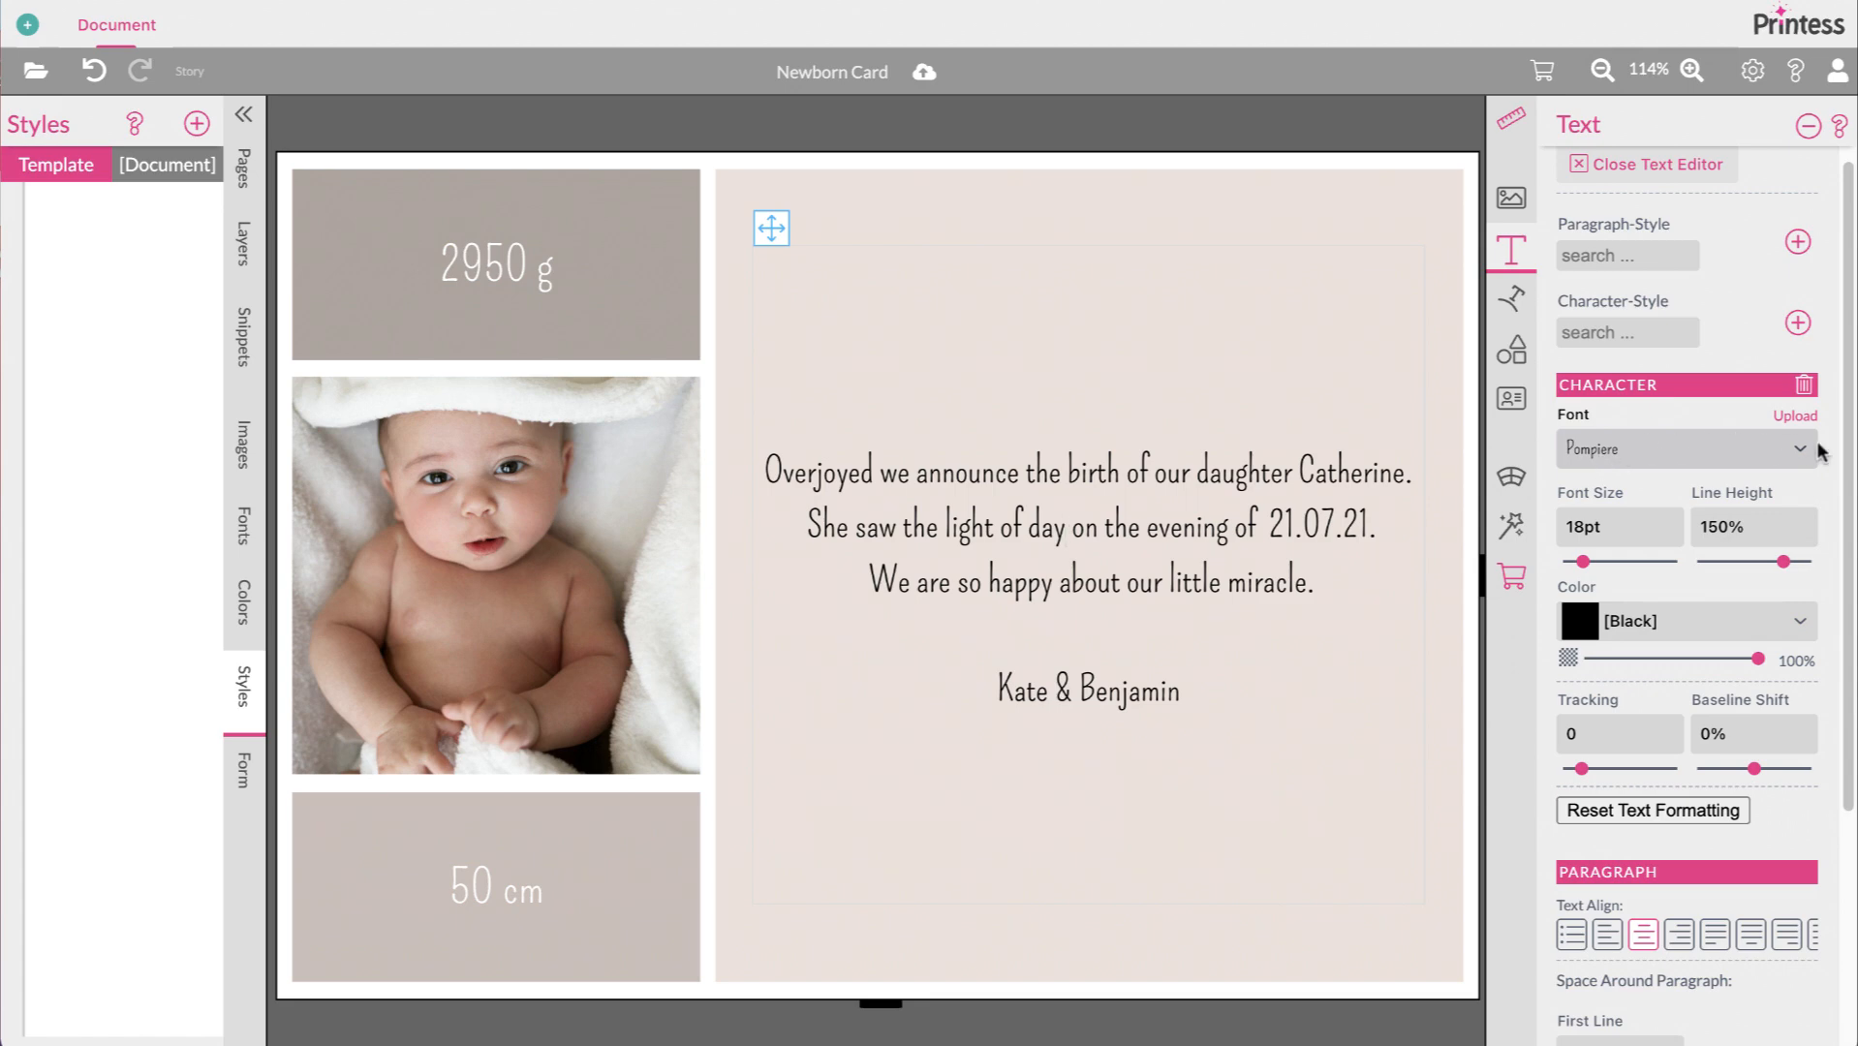
{"action": "left_click", "coordinate": [1143, 531]}
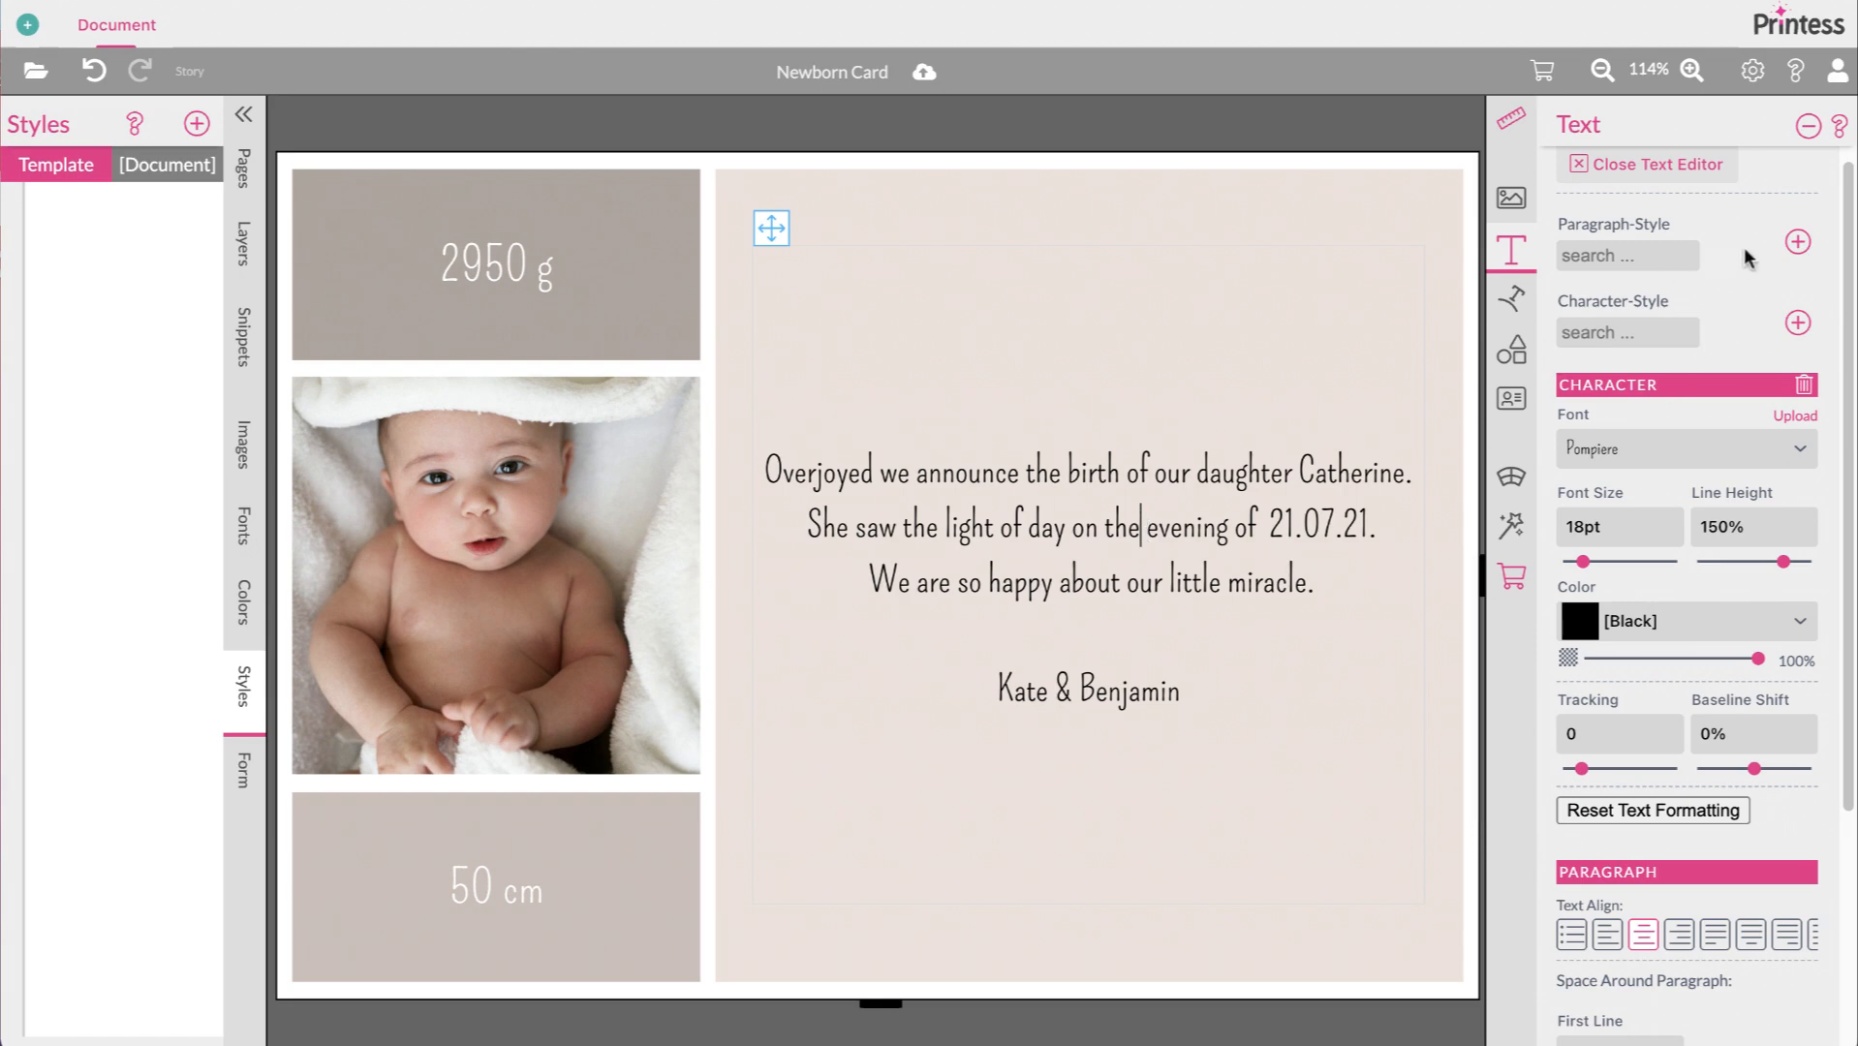
{"action": "left_click", "coordinate": [1798, 242]}
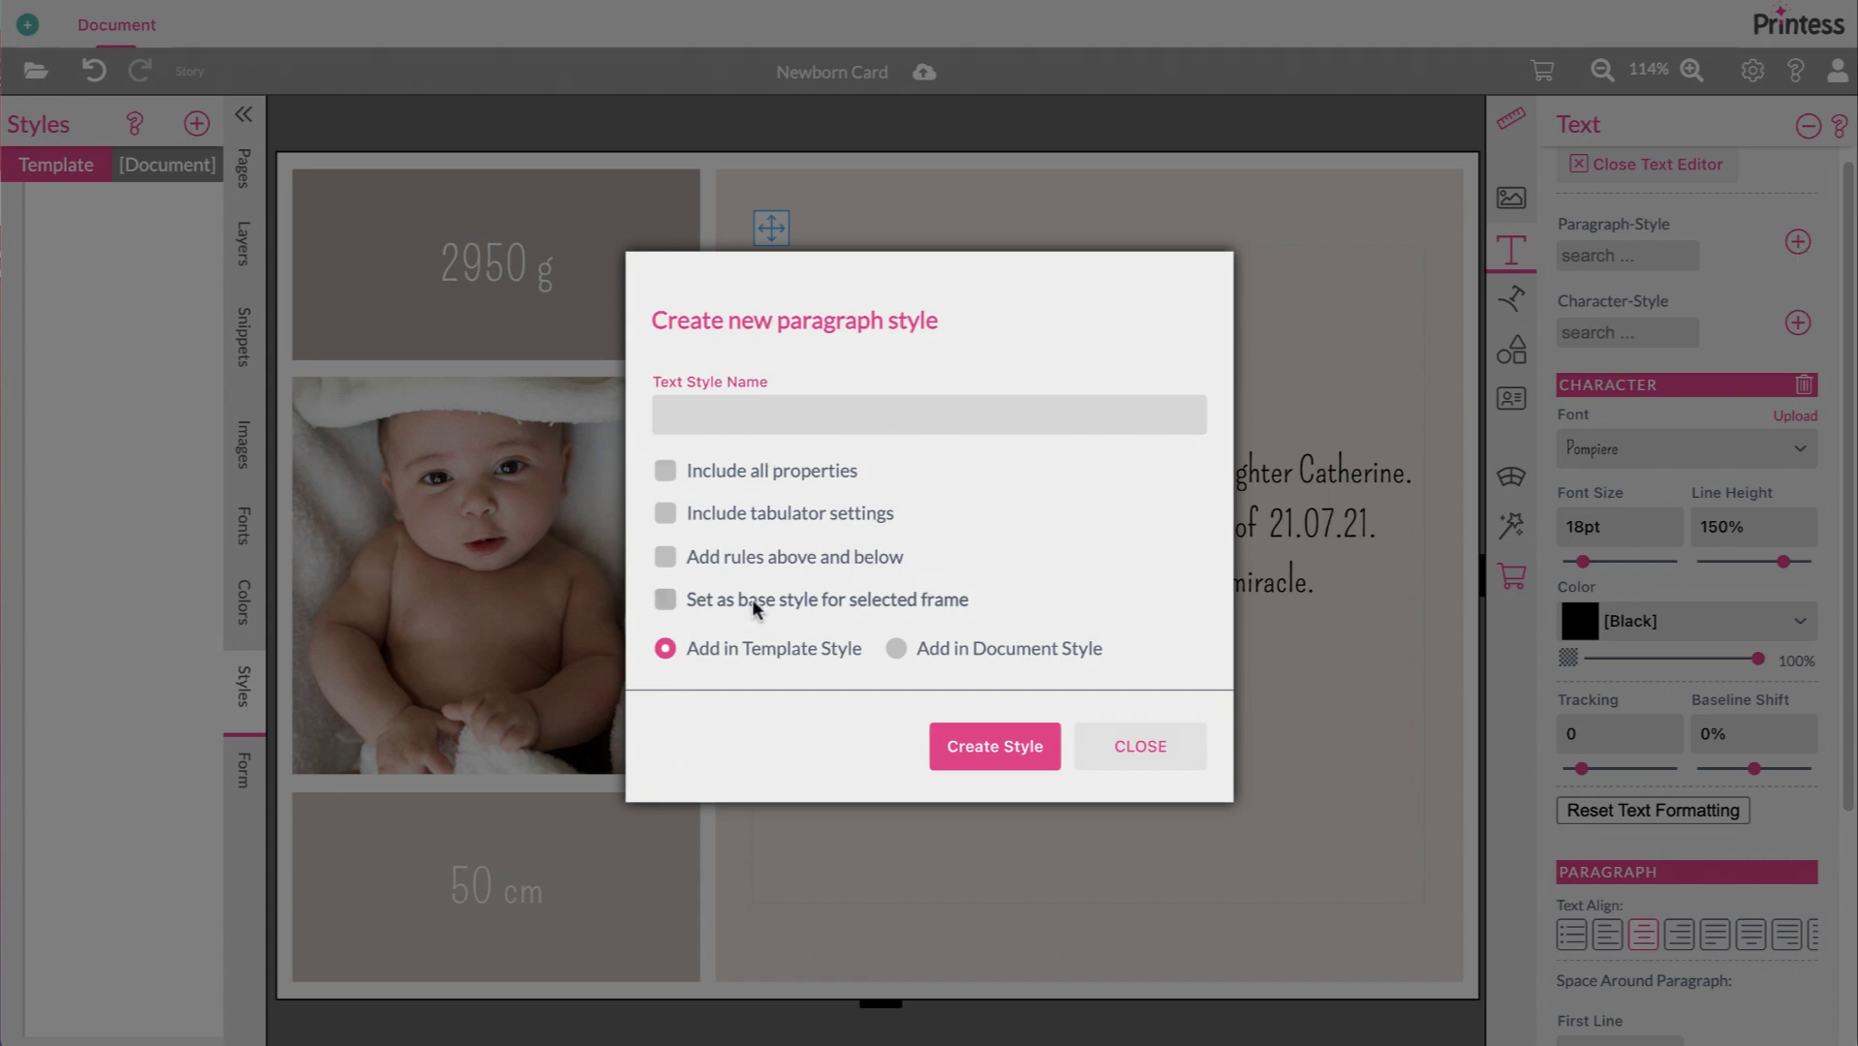
{"action": "left_click", "coordinate": [665, 600]}
{"action": "left_click", "coordinate": [783, 415]}
{"action": "type", "text": "text-base"}
{"action": "left_click", "coordinate": [968, 739]}
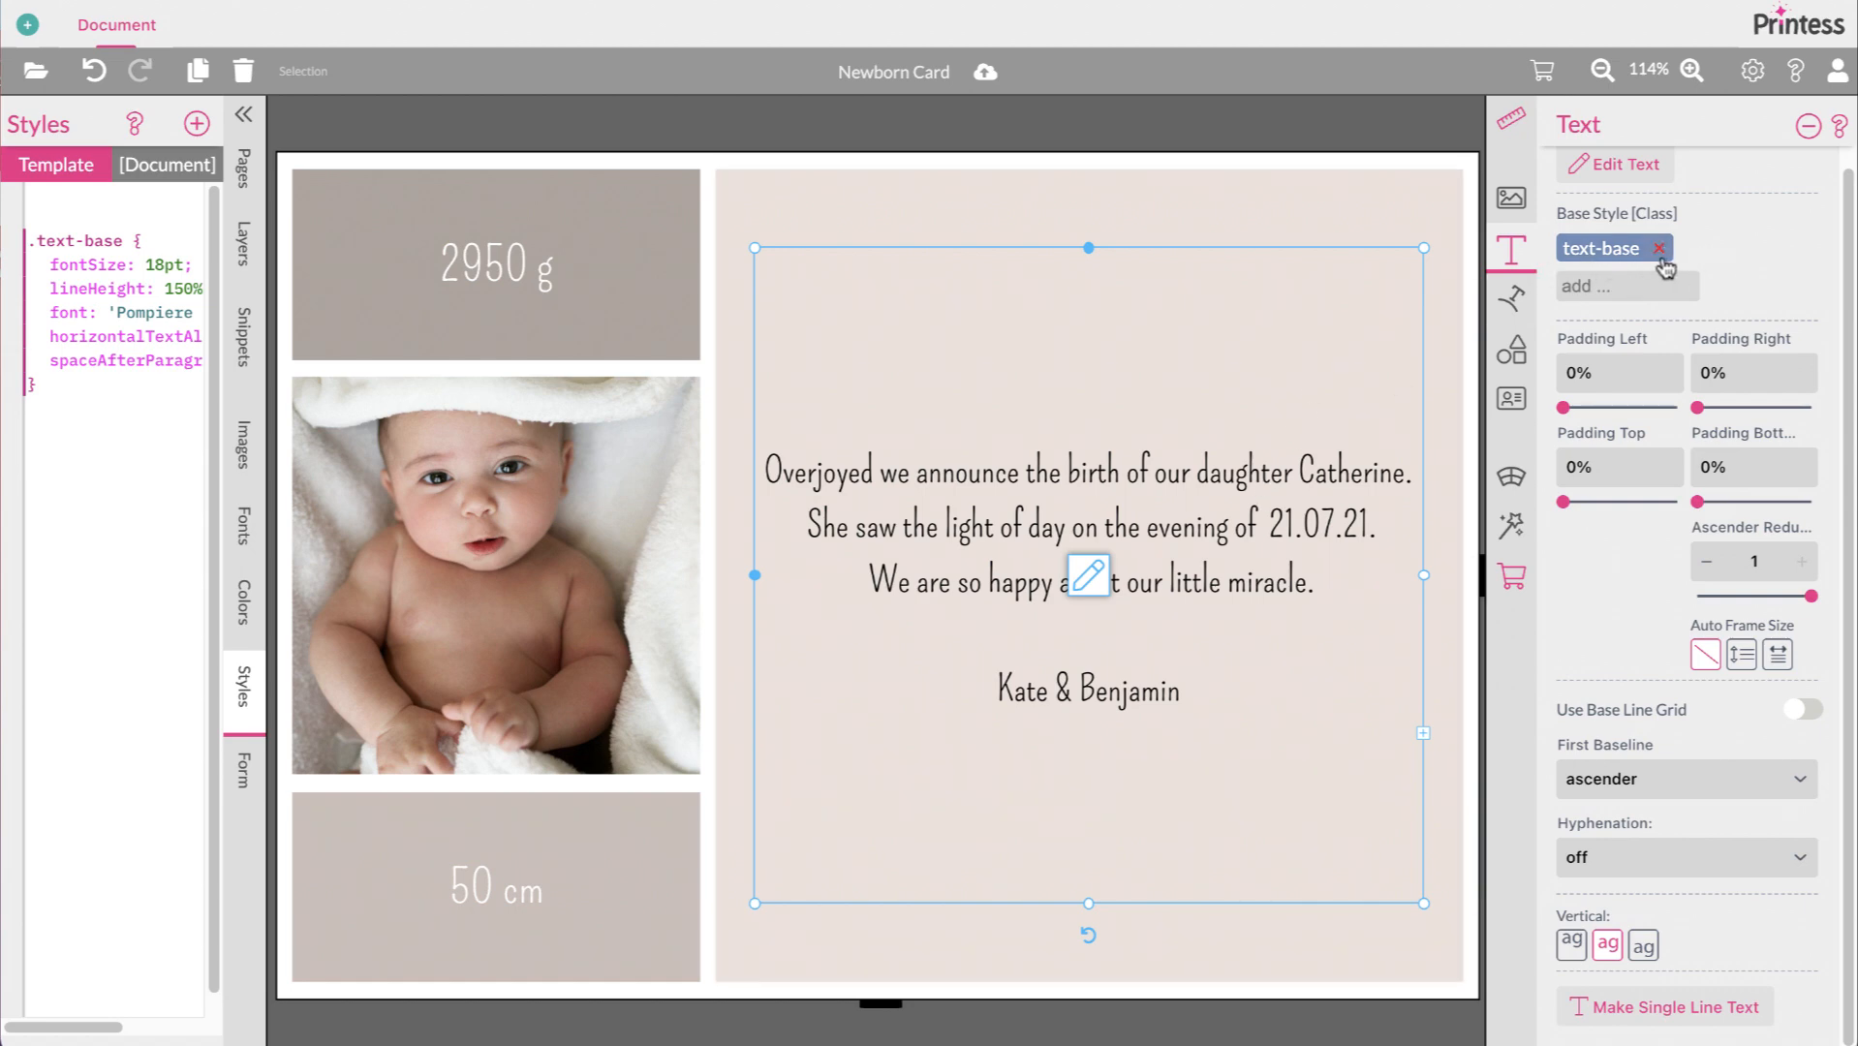
Check where the text-base style is assigned in the announcement frame's text and position settings
{"action": "left_click", "coordinate": [1585, 254]}
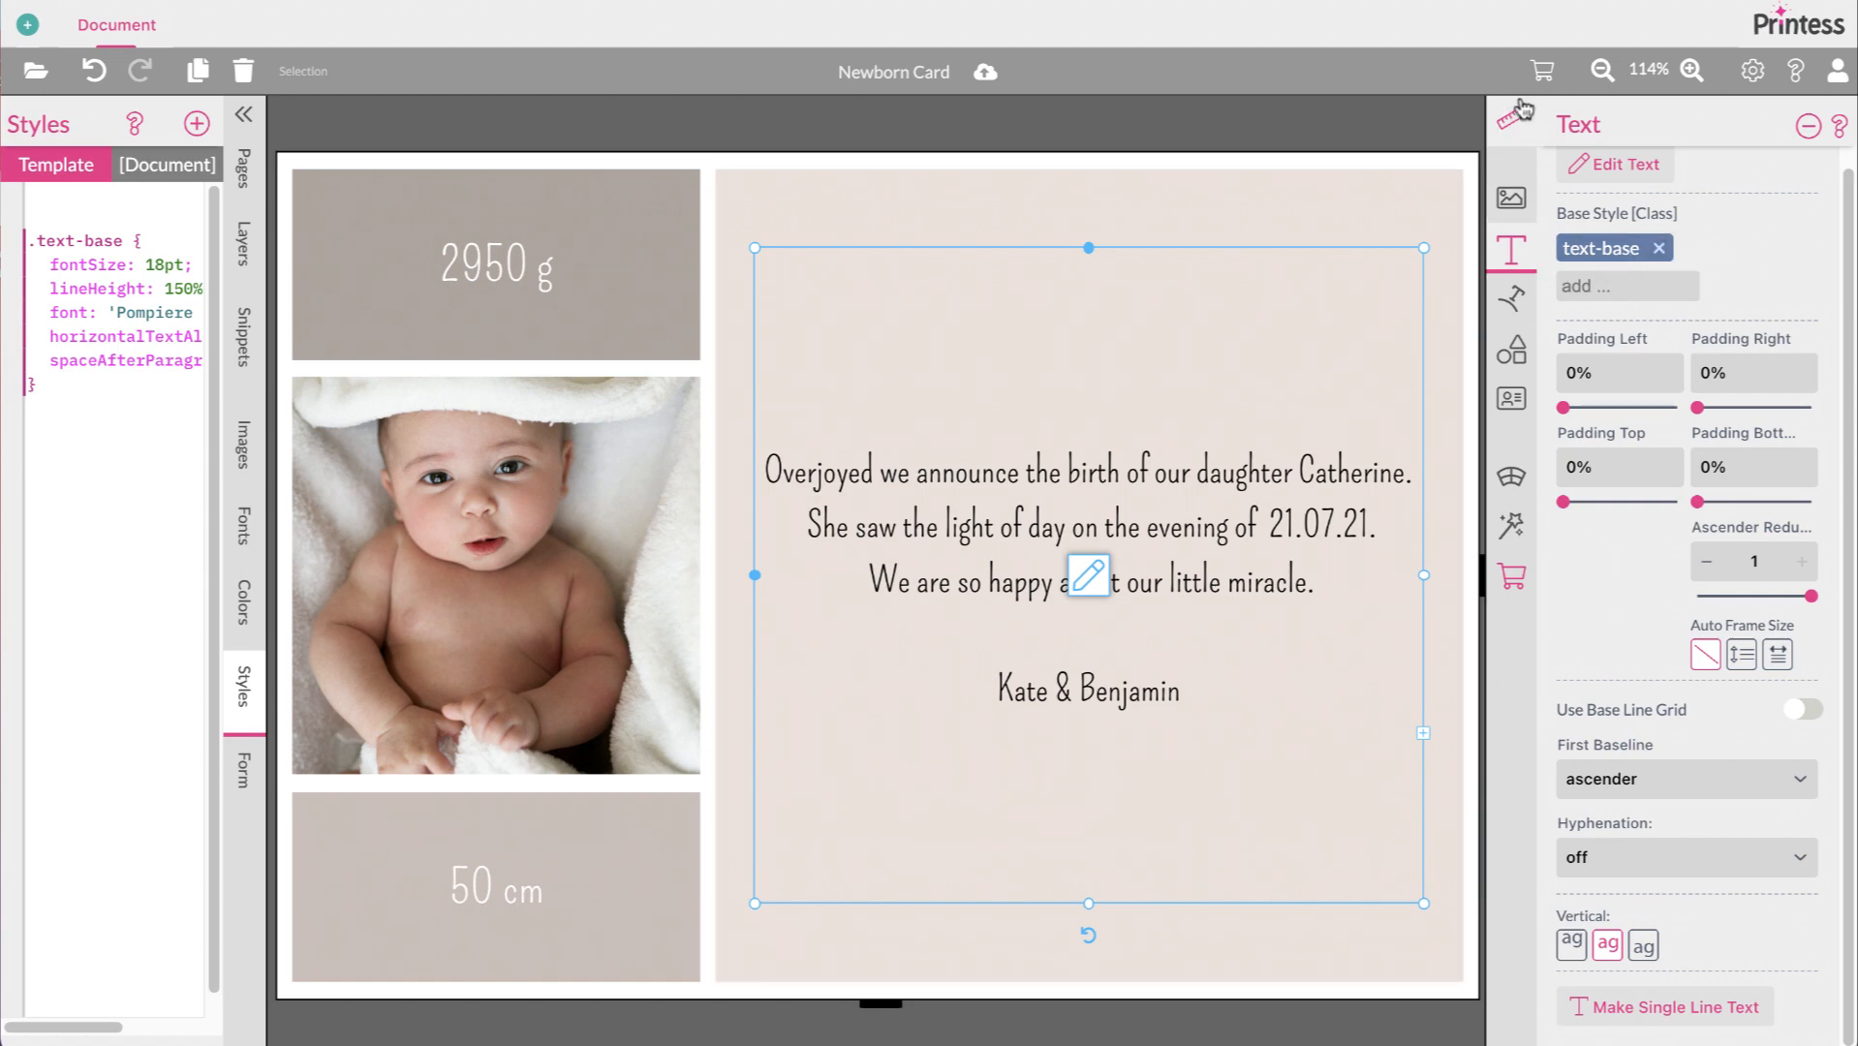
{"action": "scroll", "coordinate": [1606, 964], "scroll_direction": "down", "scroll_amount": 1}
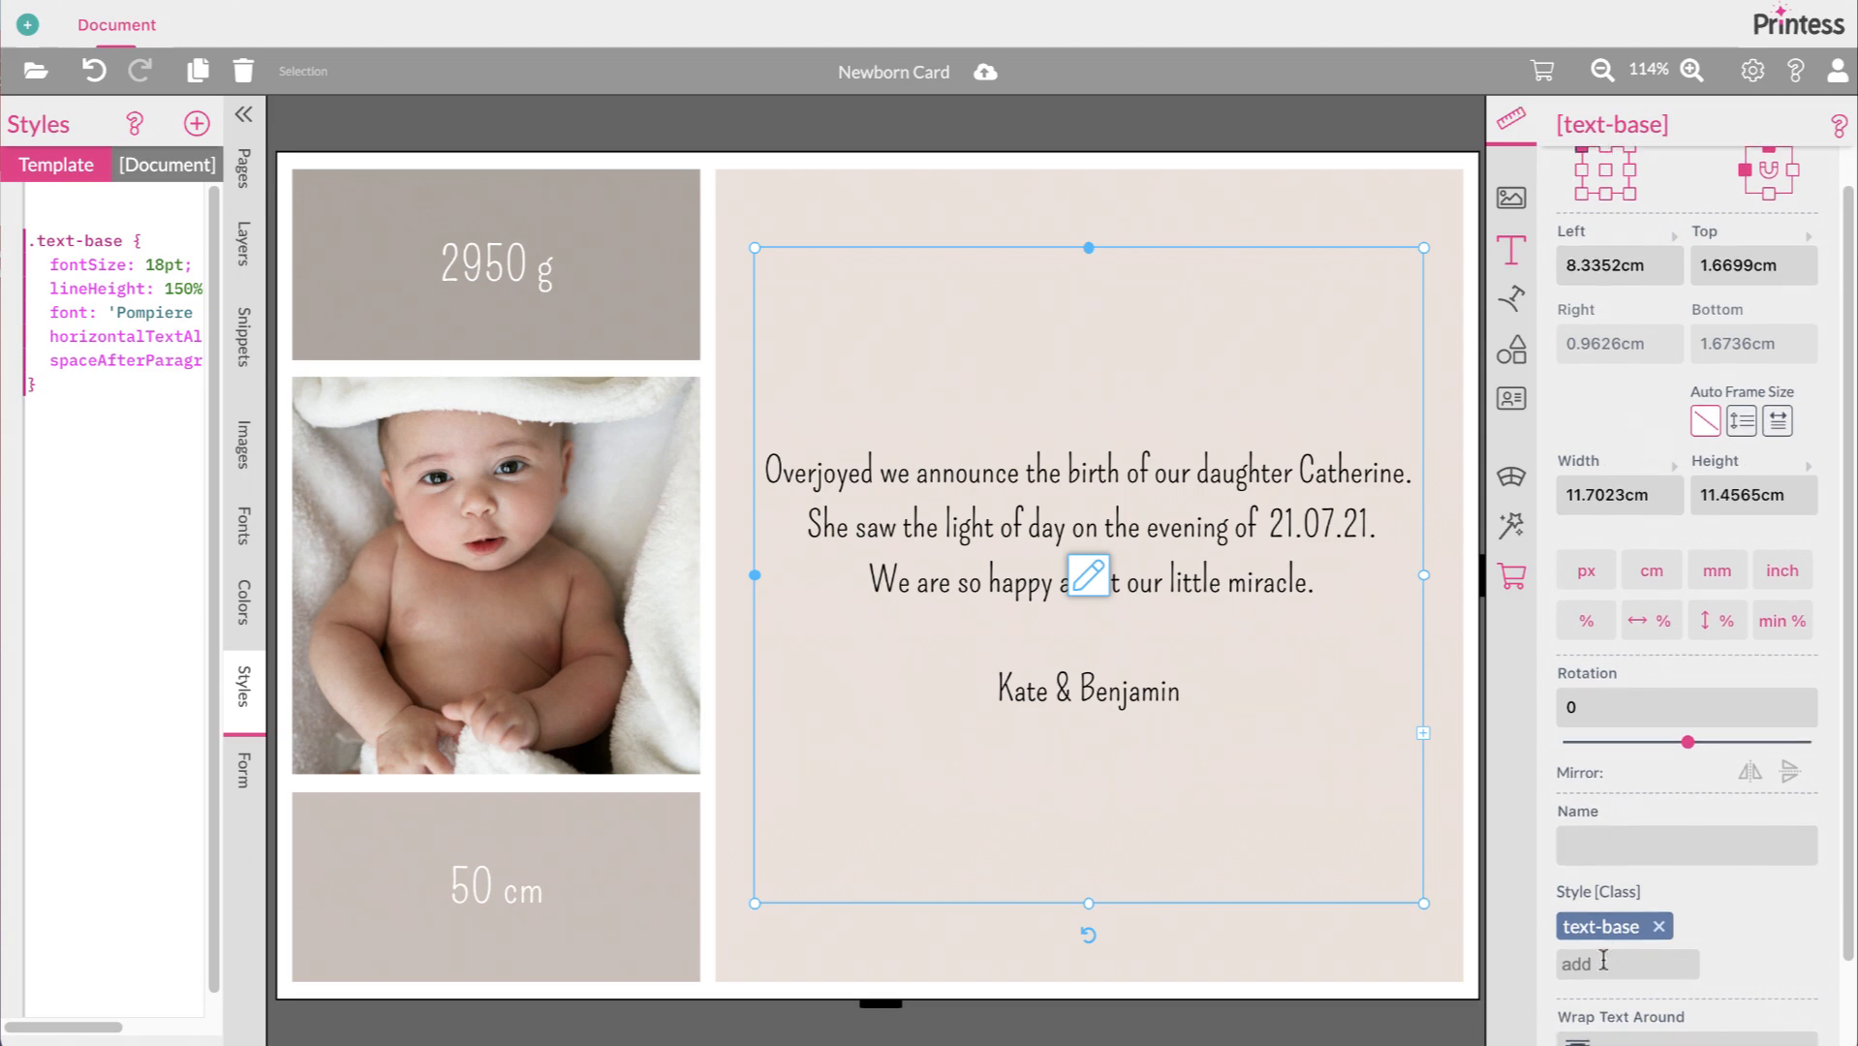
{"action": "left_click", "coordinate": [1512, 250]}
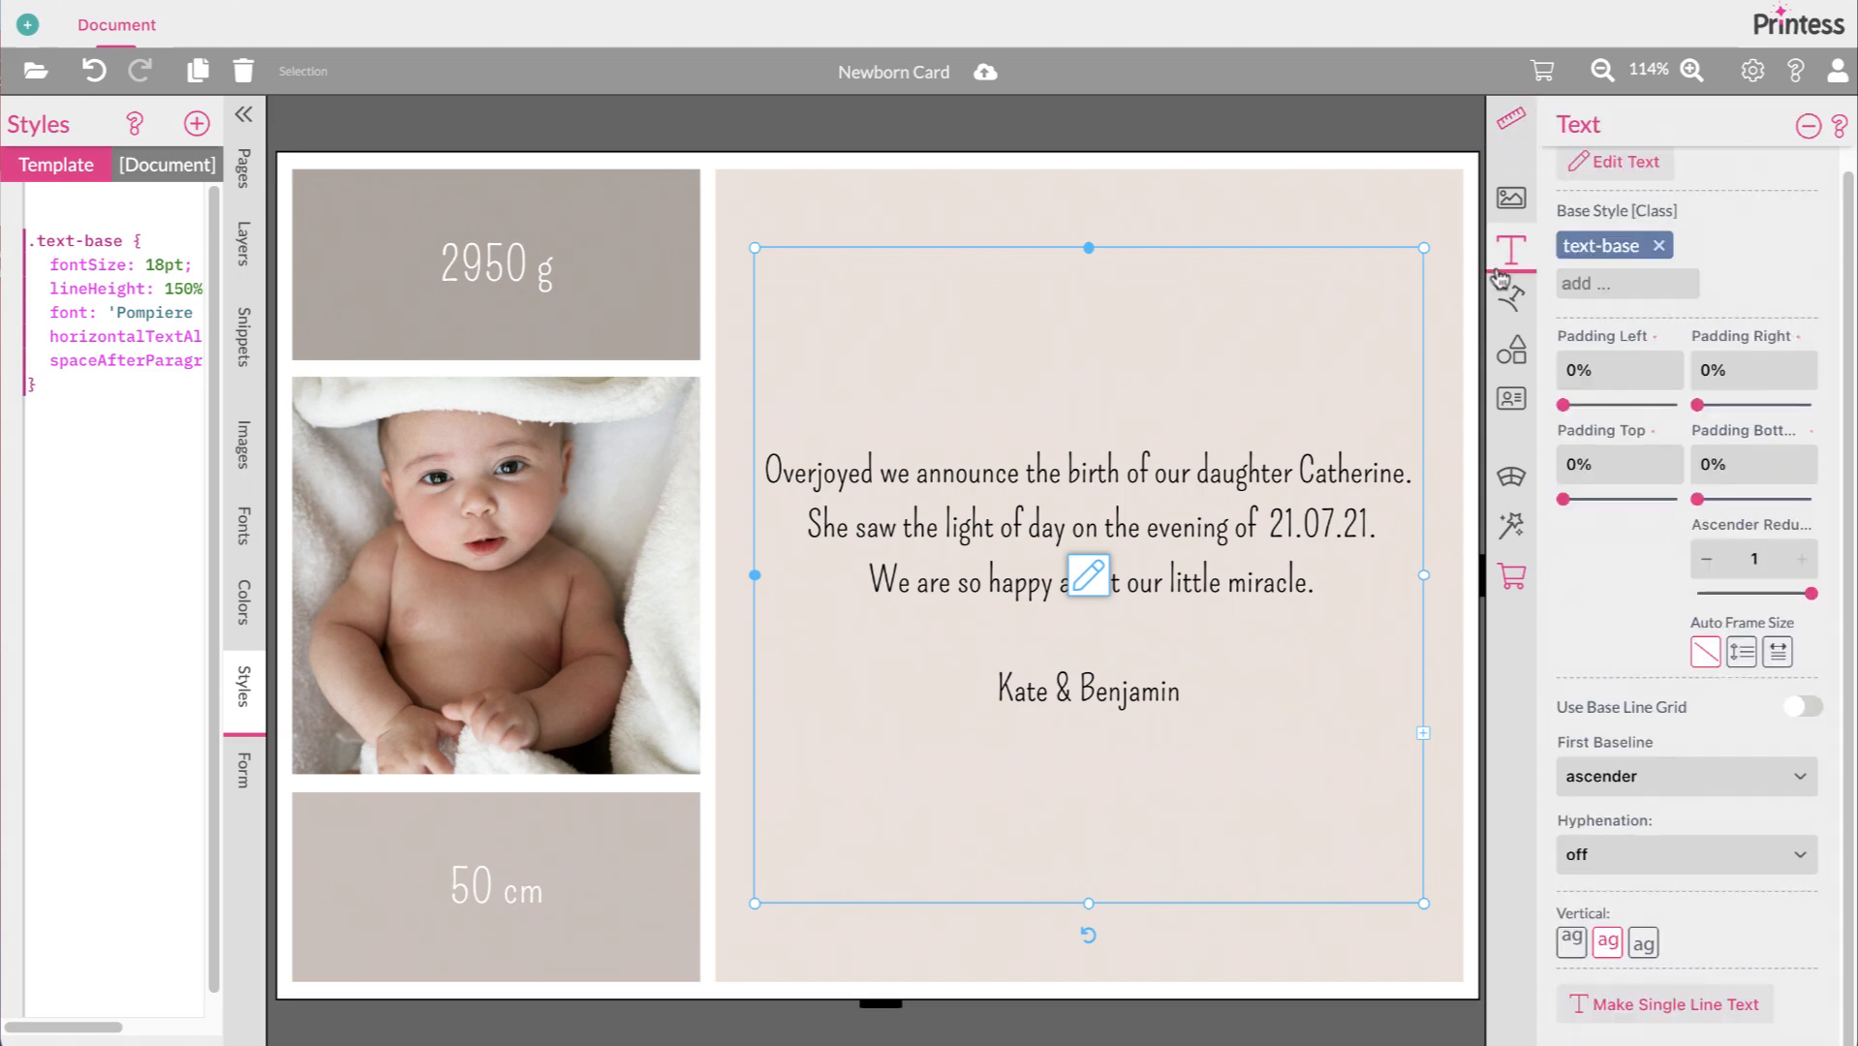
{"action": "scroll", "coordinate": [1589, 249], "scroll_direction": "up", "scroll_amount": 1}
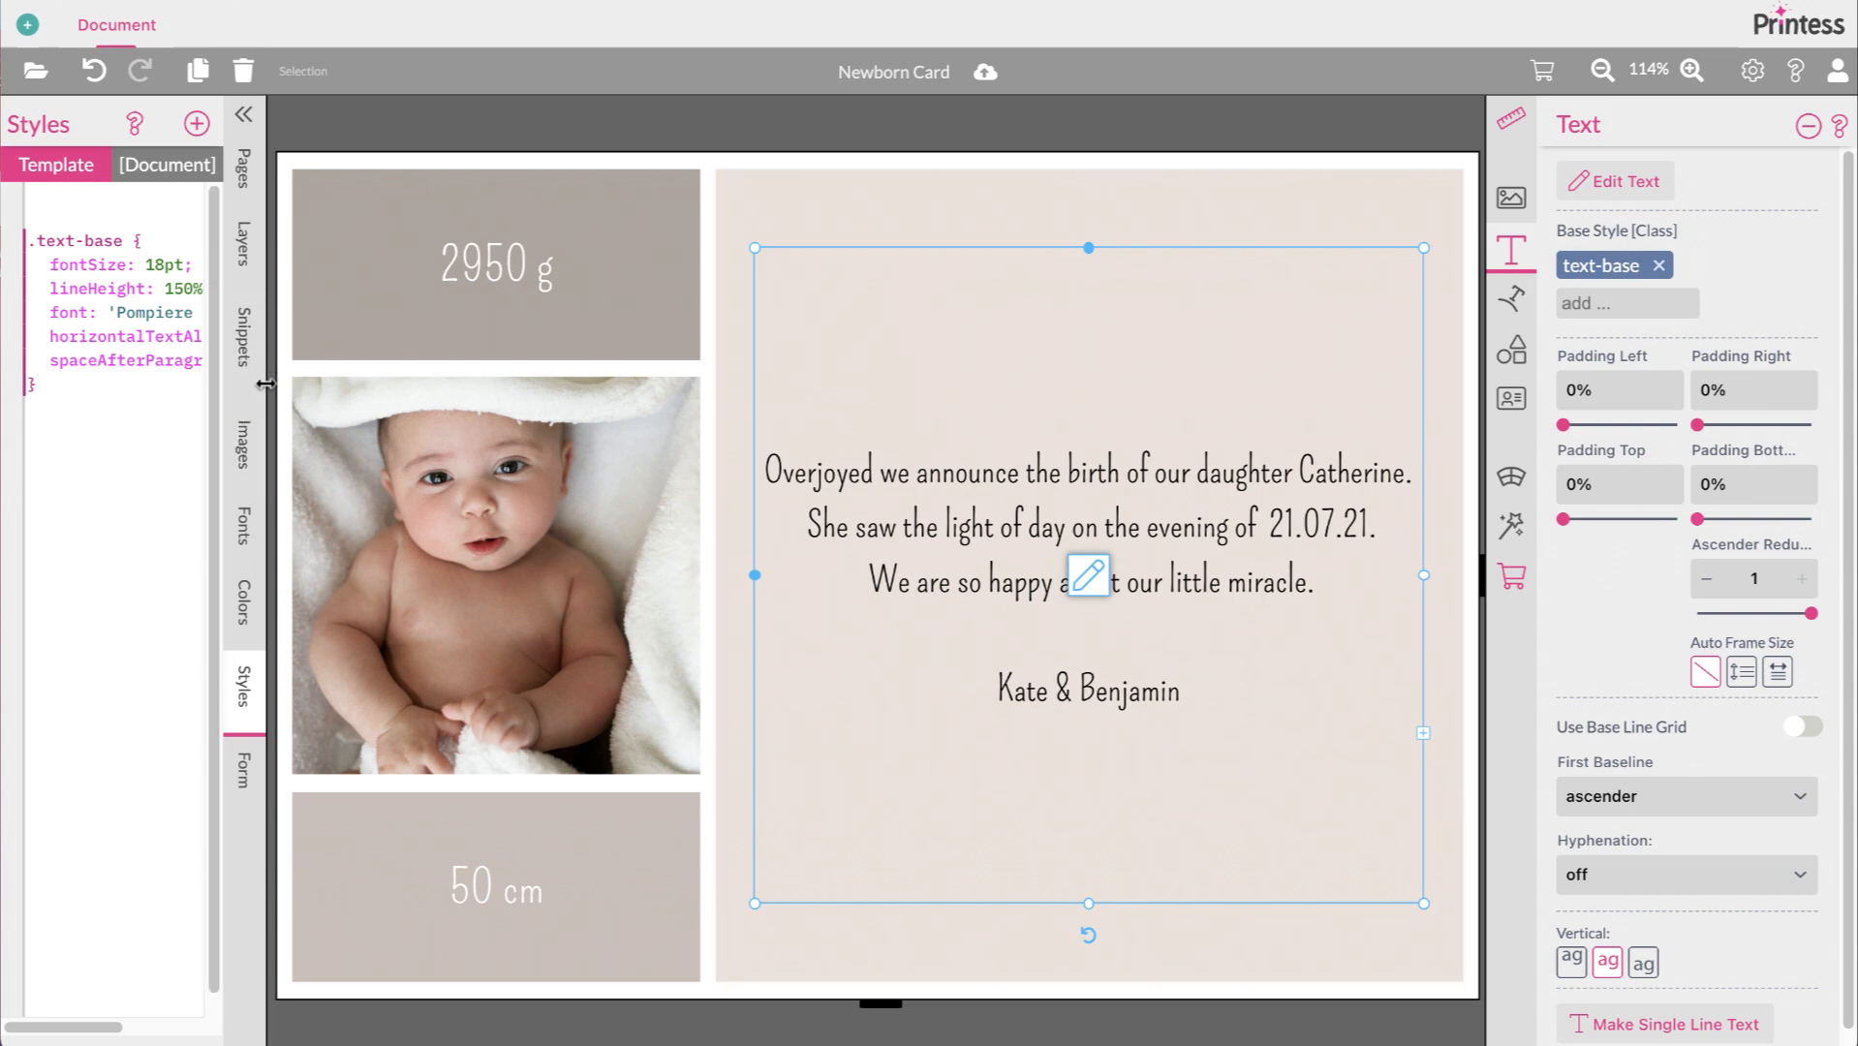
Widen the area listing the template styles so the text-base definition can be read in full
{"action": "left_click_drag", "start_coordinate": [270, 387], "coordinate": [323, 386]}
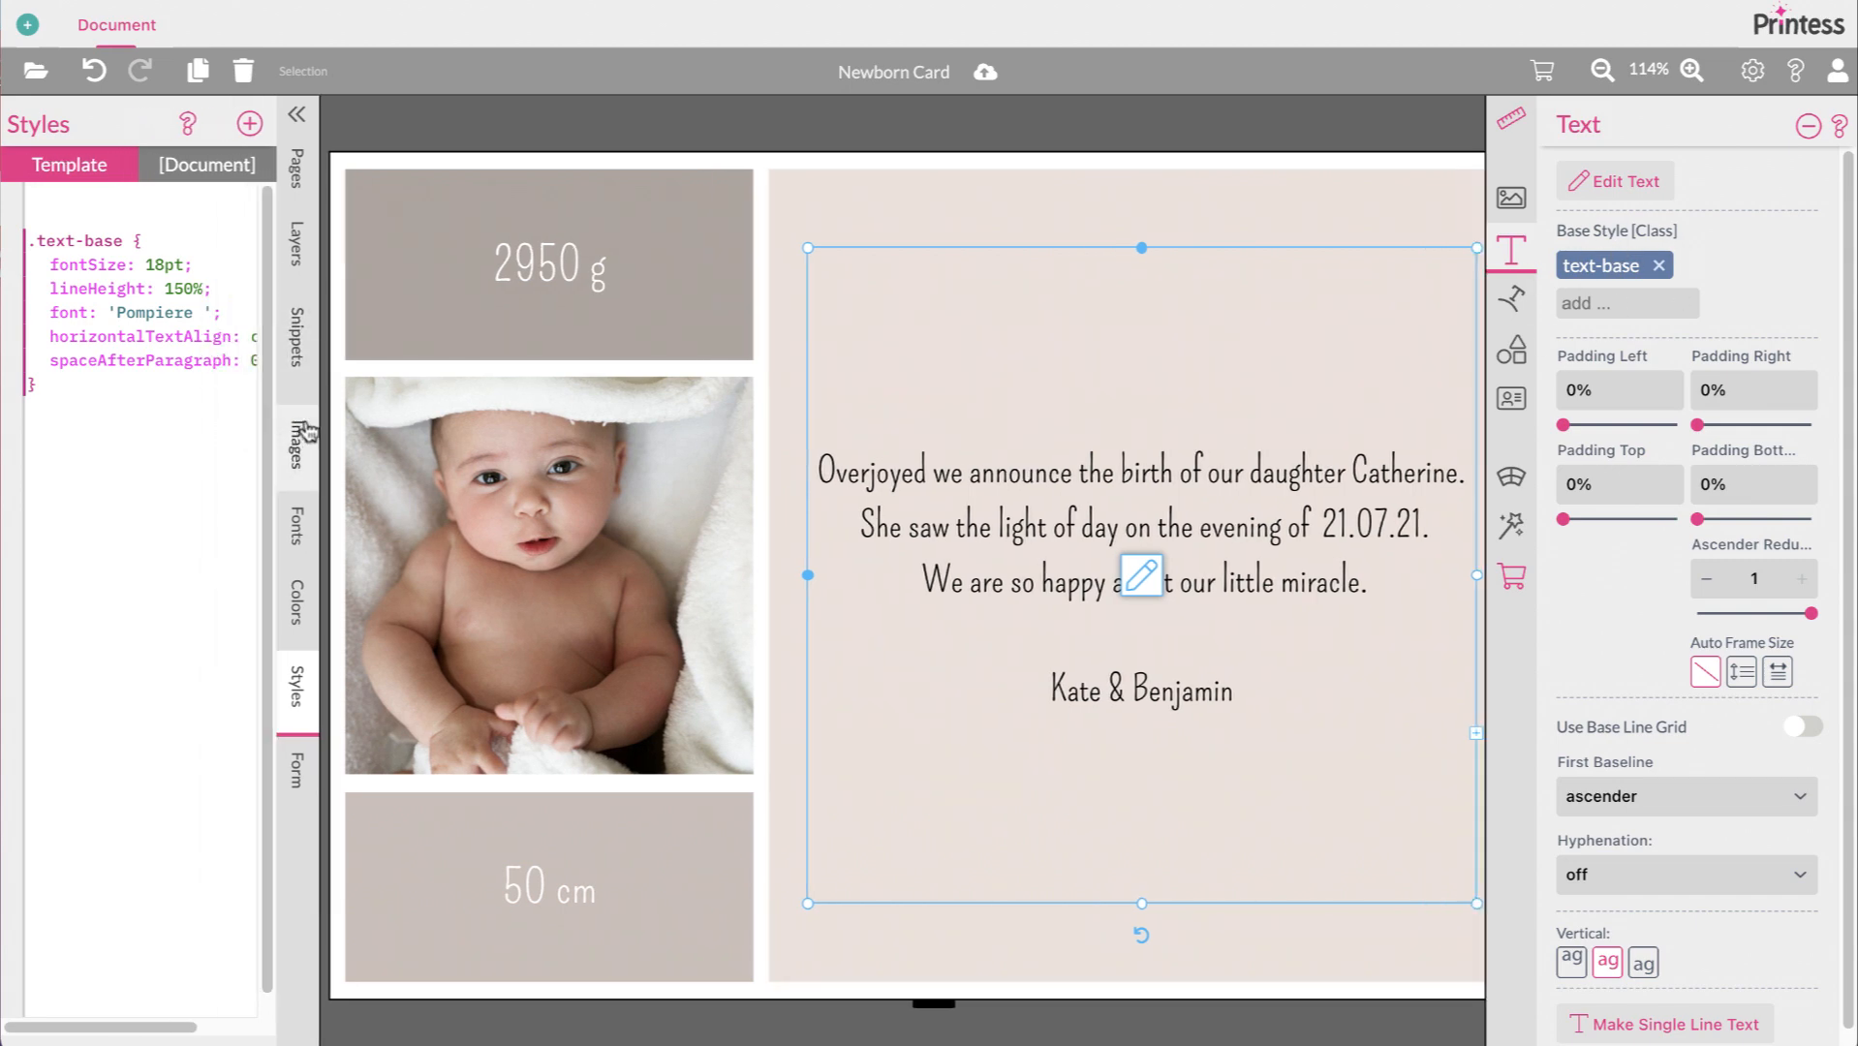
{"action": "left_click", "coordinate": [327, 395]}
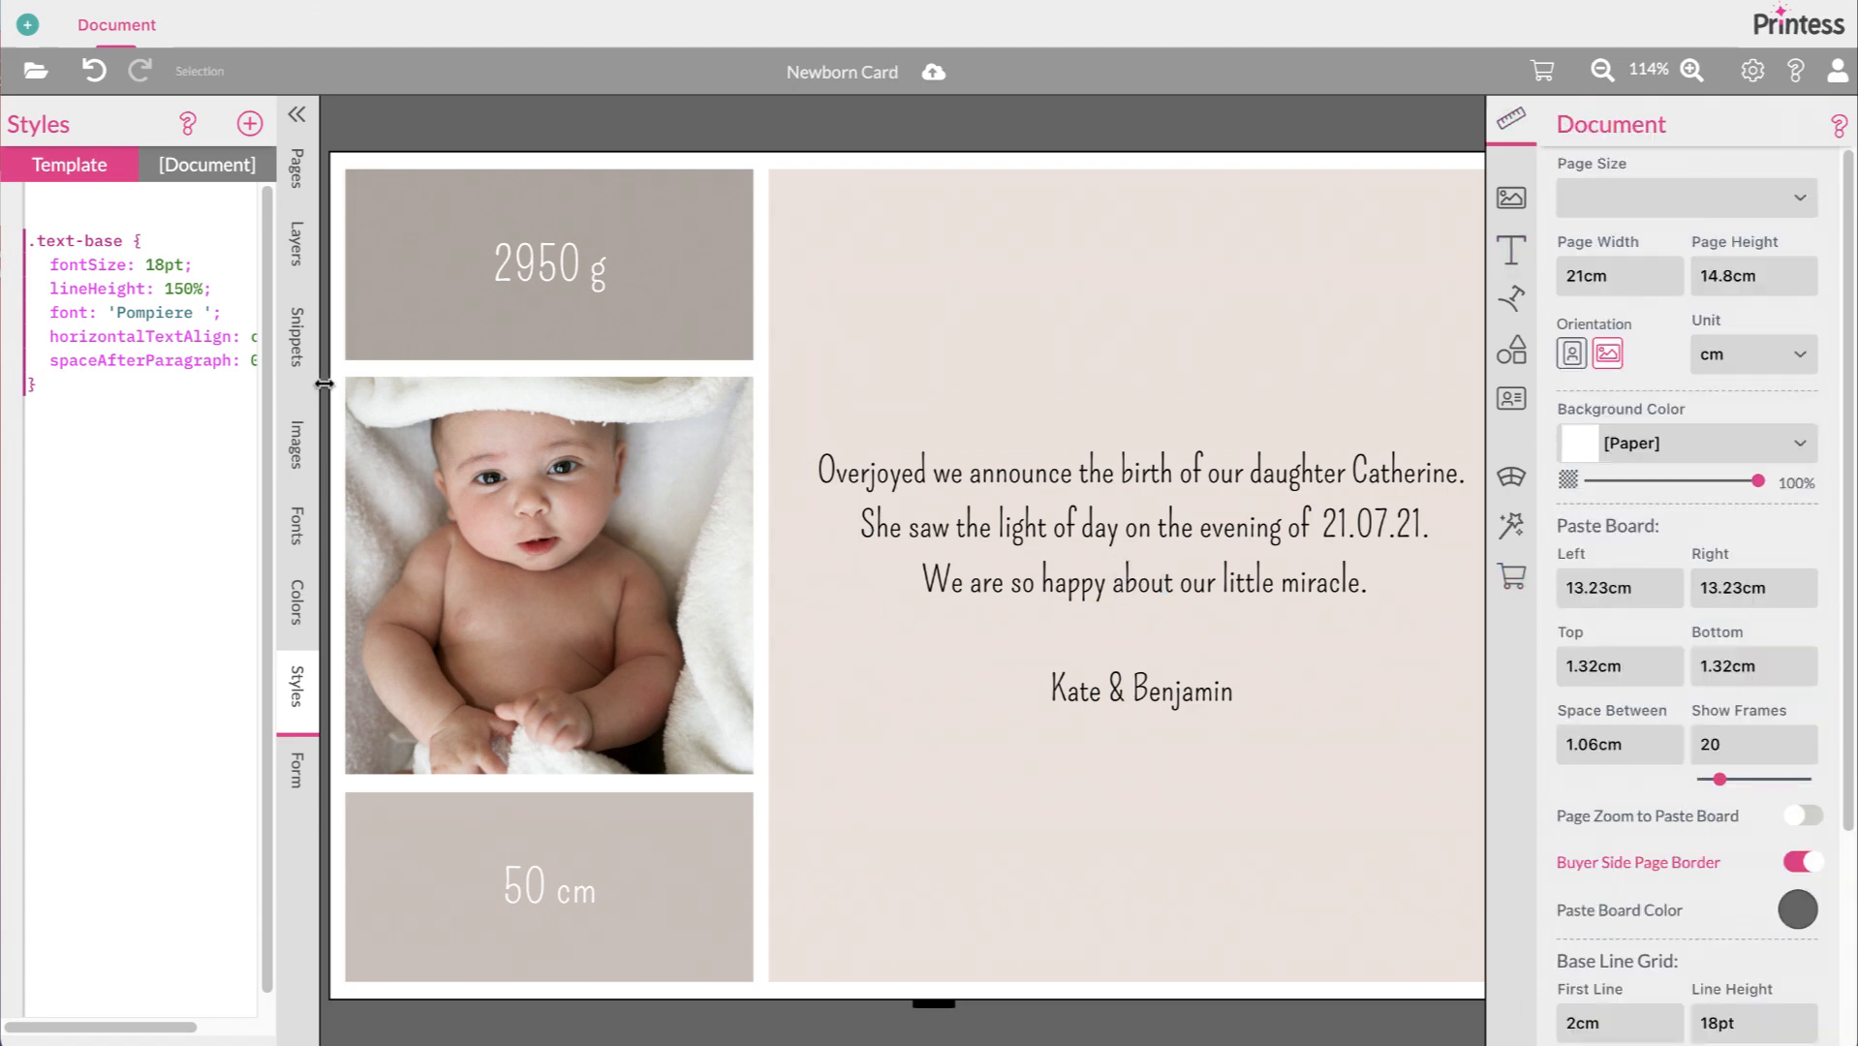
{"action": "left_click_drag", "start_coordinate": [321, 386], "coordinate": [406, 386]}
Switch to the buyer view and replace the entire announcement text with "hbshdsbjh"
{"action": "left_click", "coordinate": [1541, 70]}
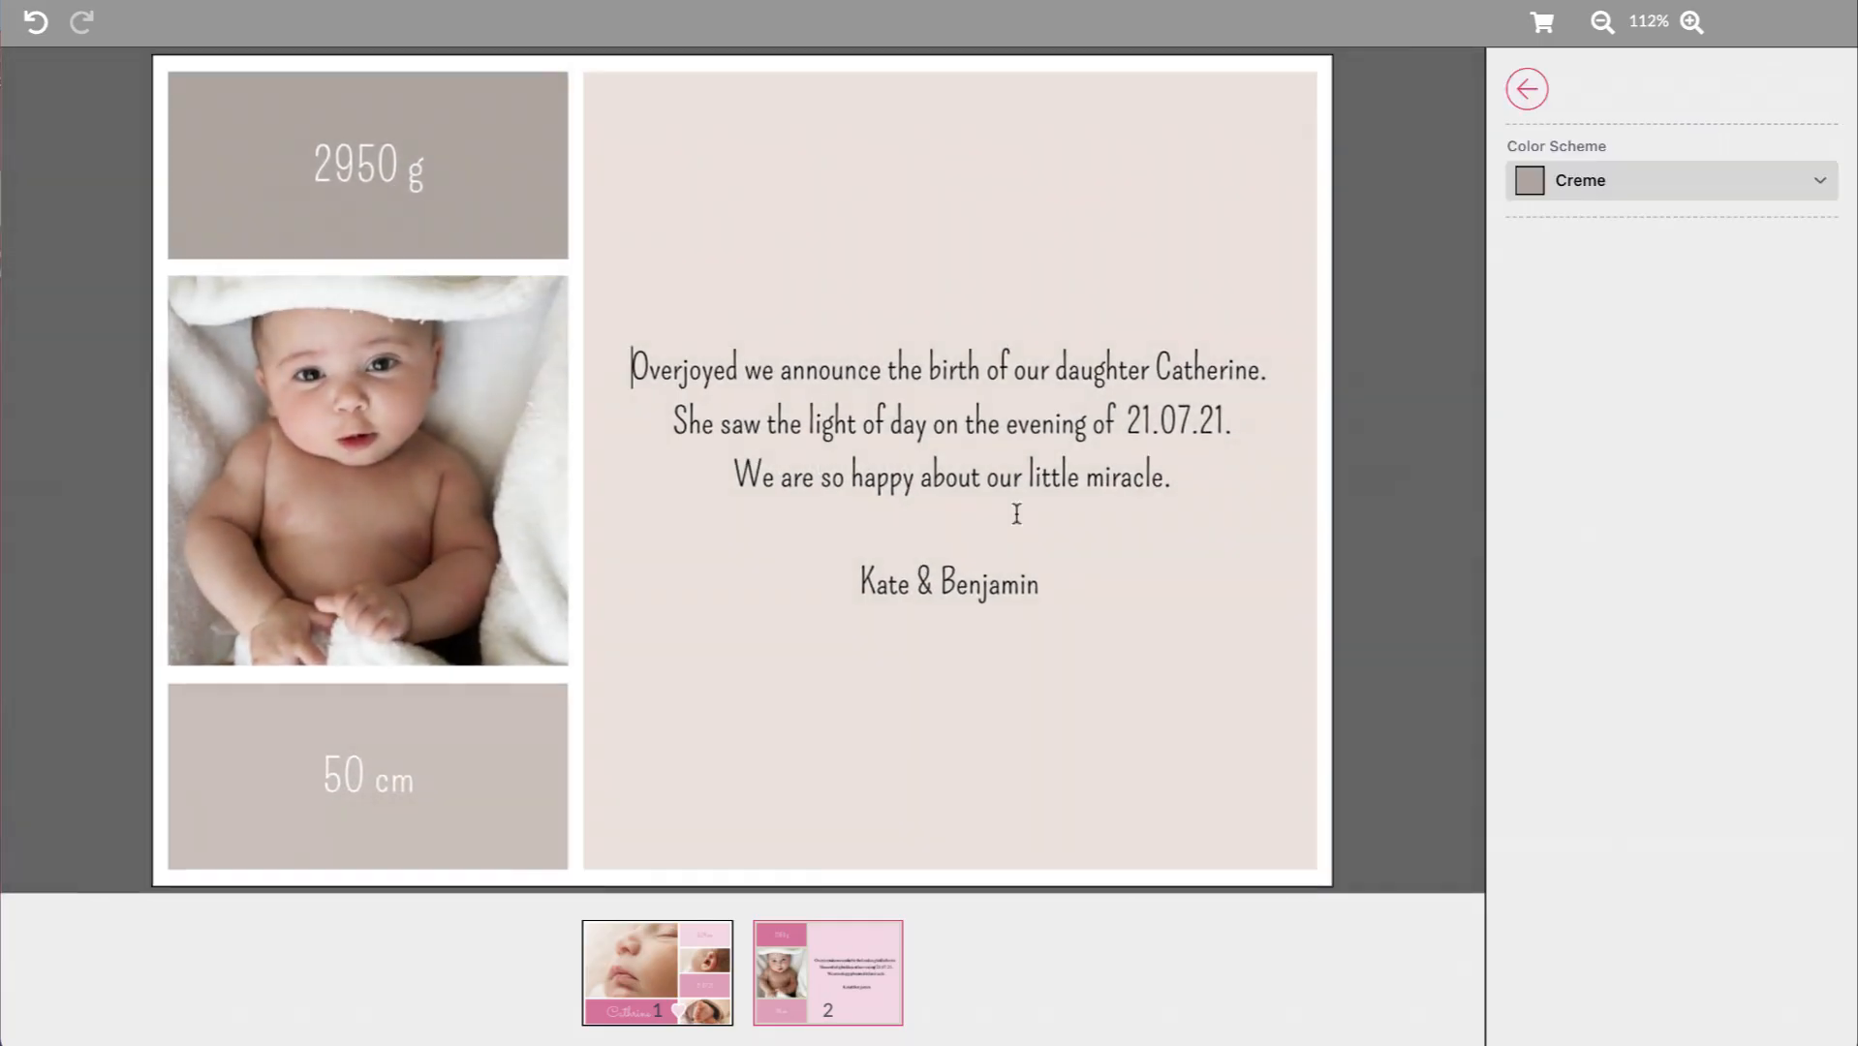
{"action": "left_click", "coordinate": [1017, 514]}
{"action": "key", "text": "ctrl+a"}
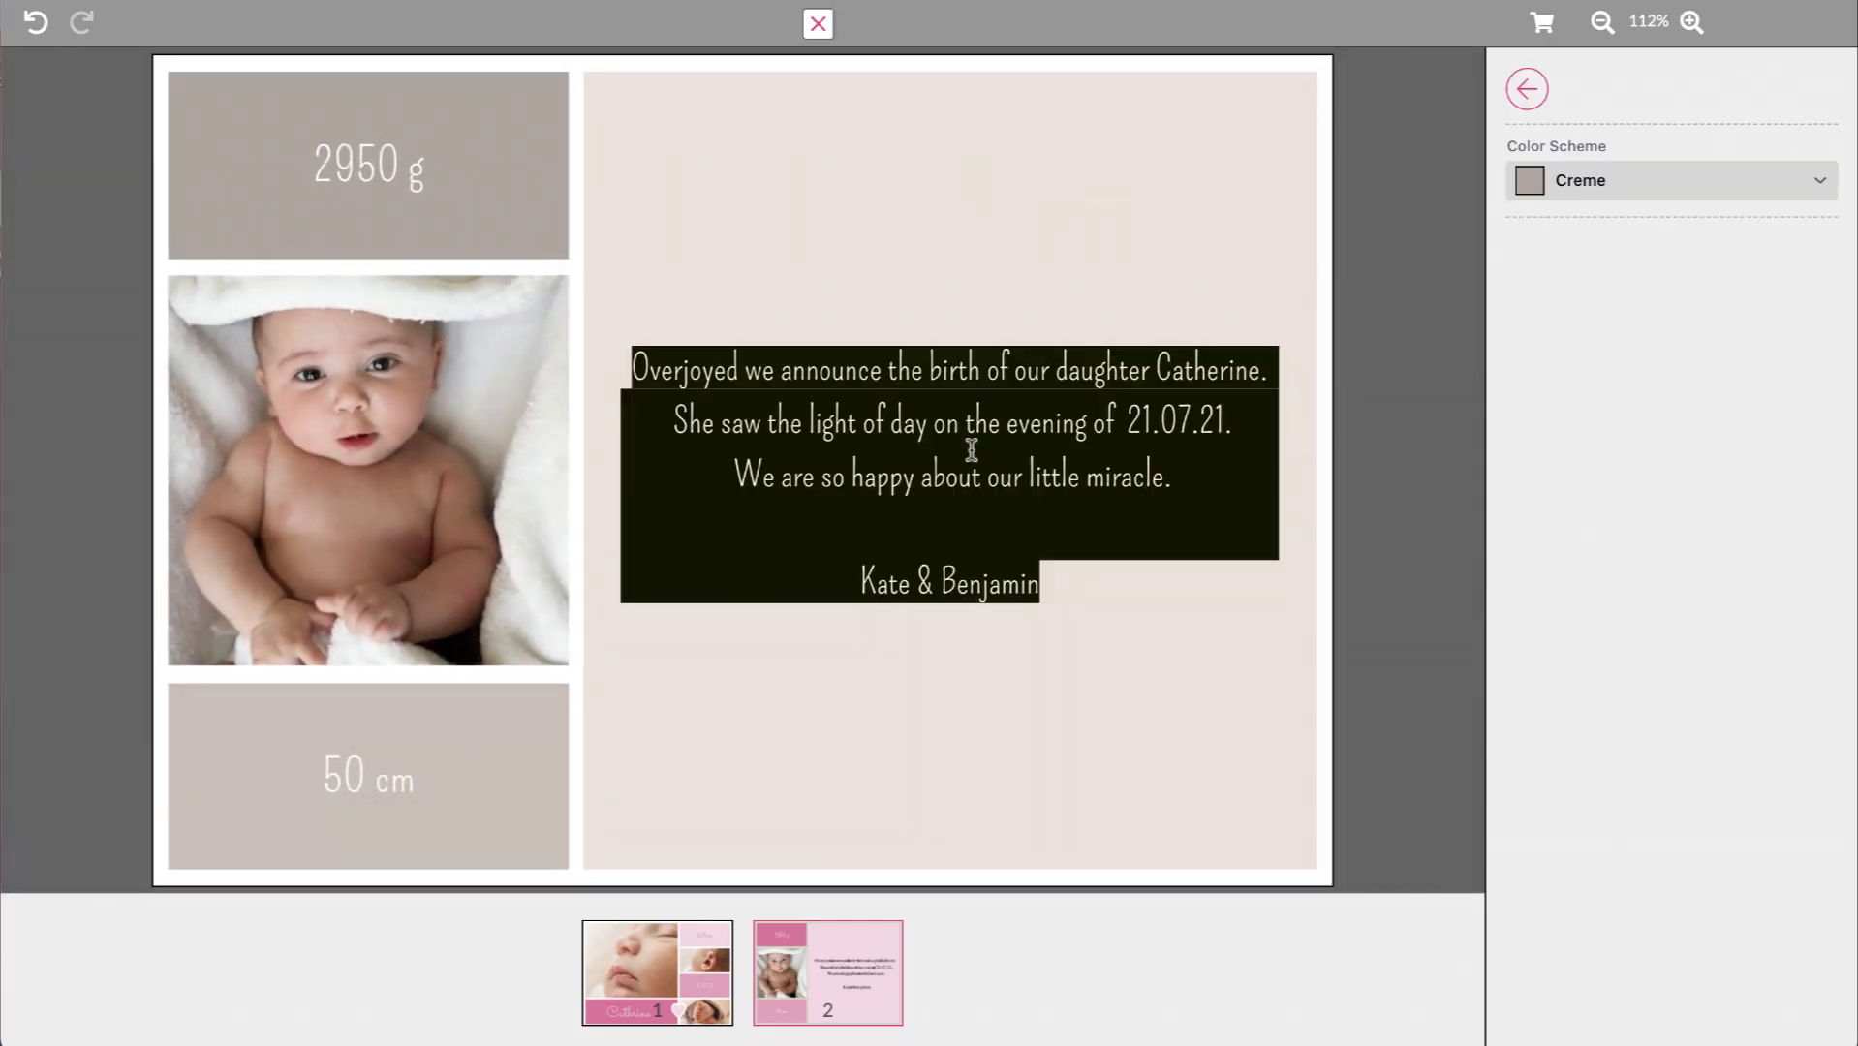
{"action": "key", "text": "BackSpace"}
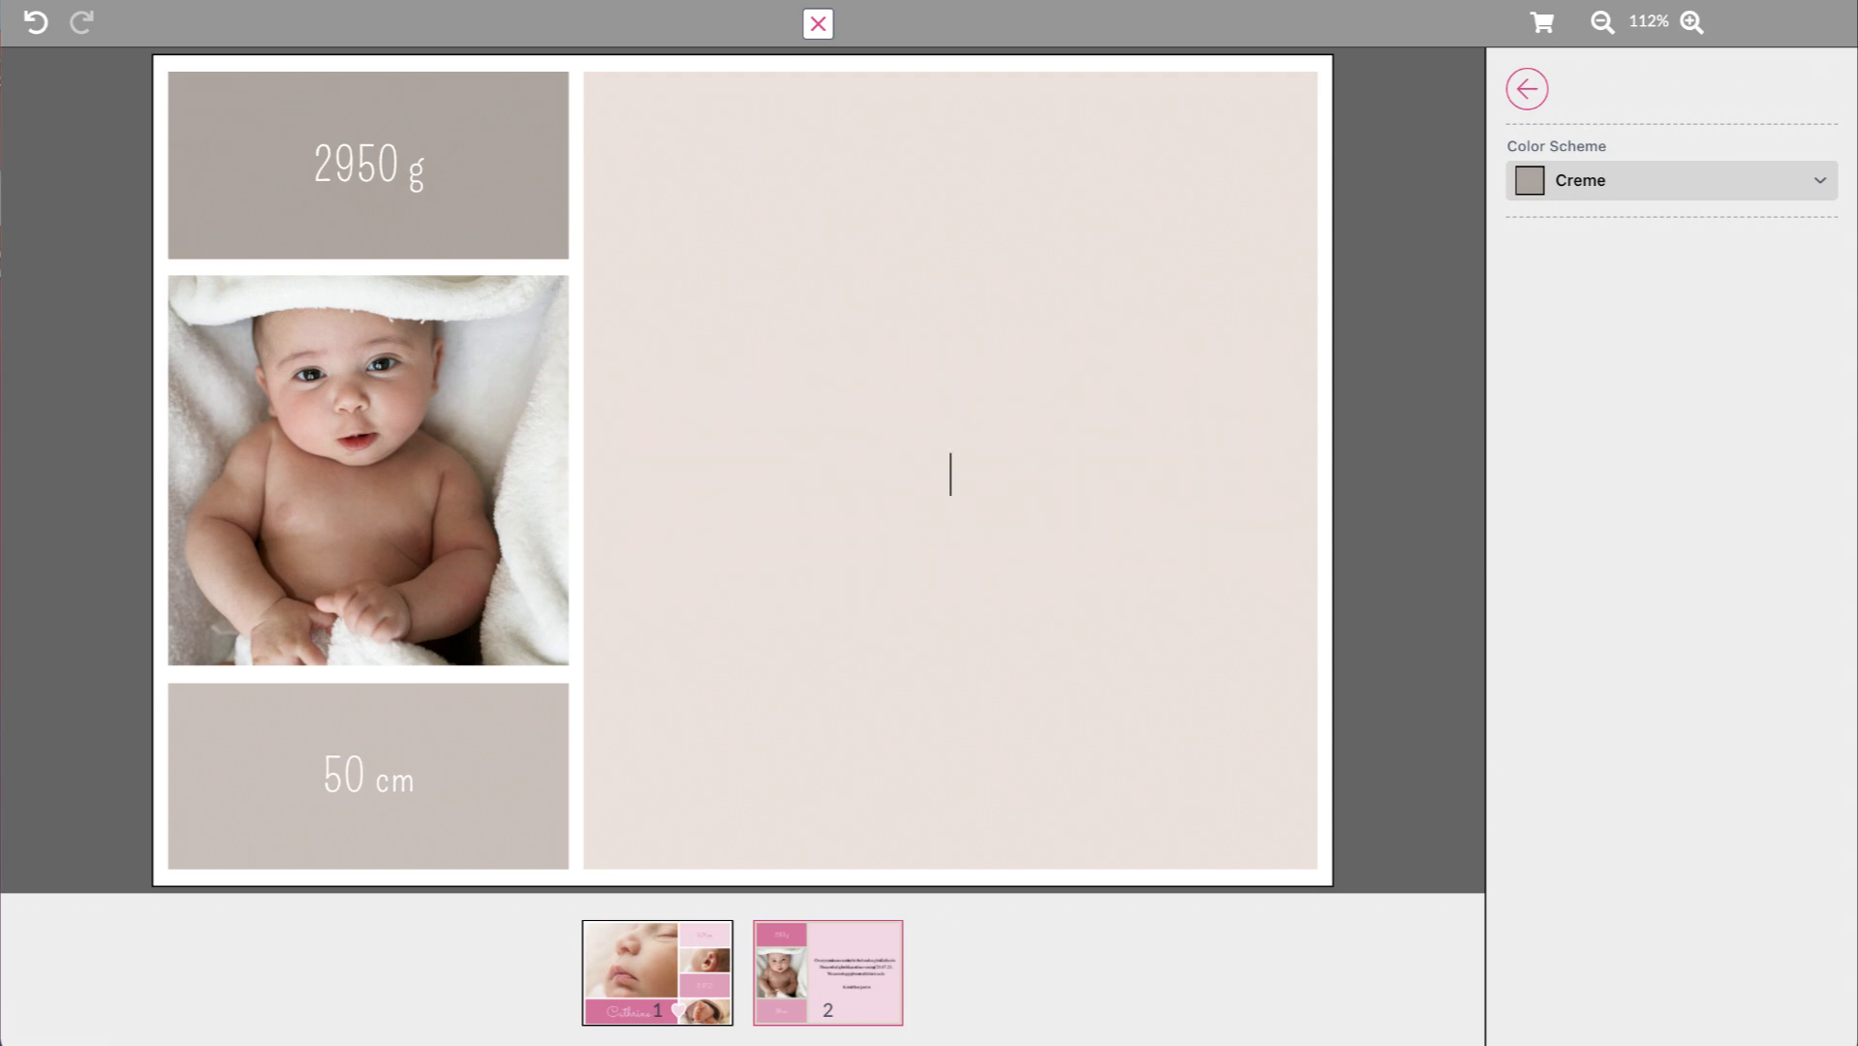
{"action": "type", "text": "hbshdsbjh"}
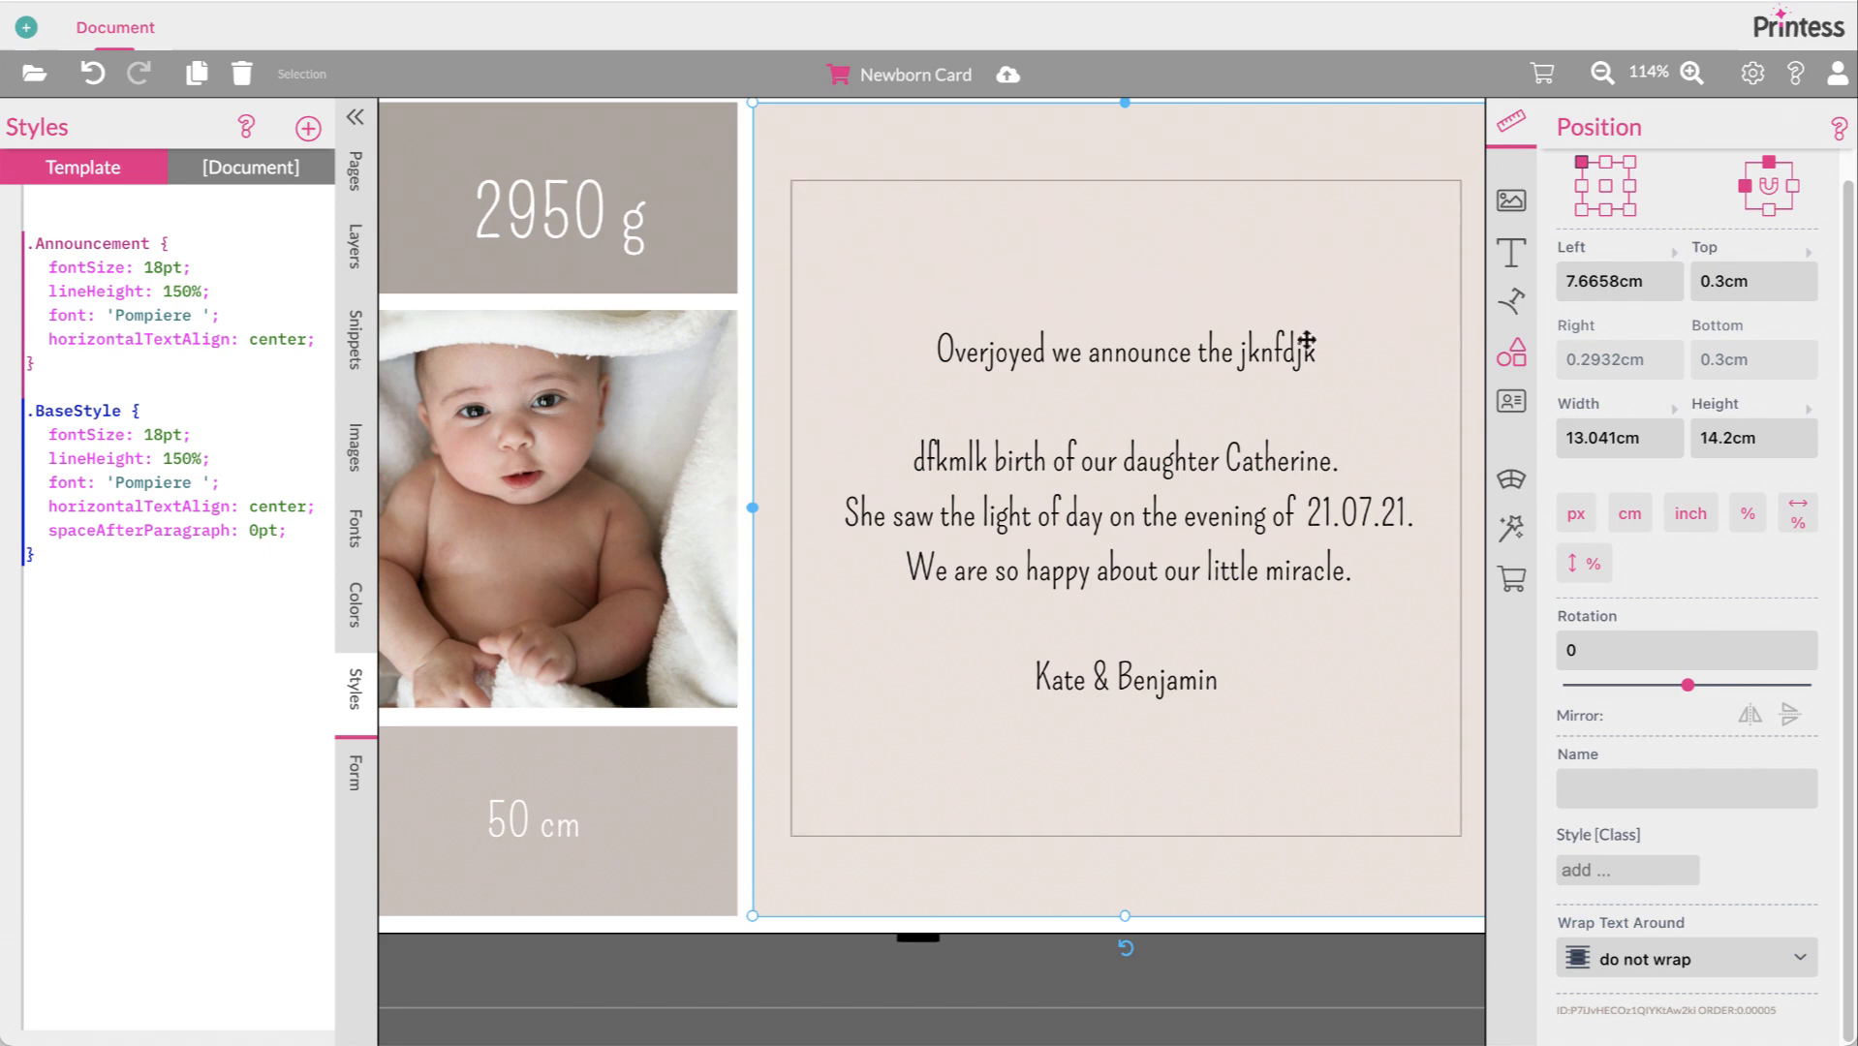
Set the template's Color Scheme form field to Pink
{"action": "scroll", "coordinate": [1186, 282], "scroll_direction": "up", "scroll_amount": 1}
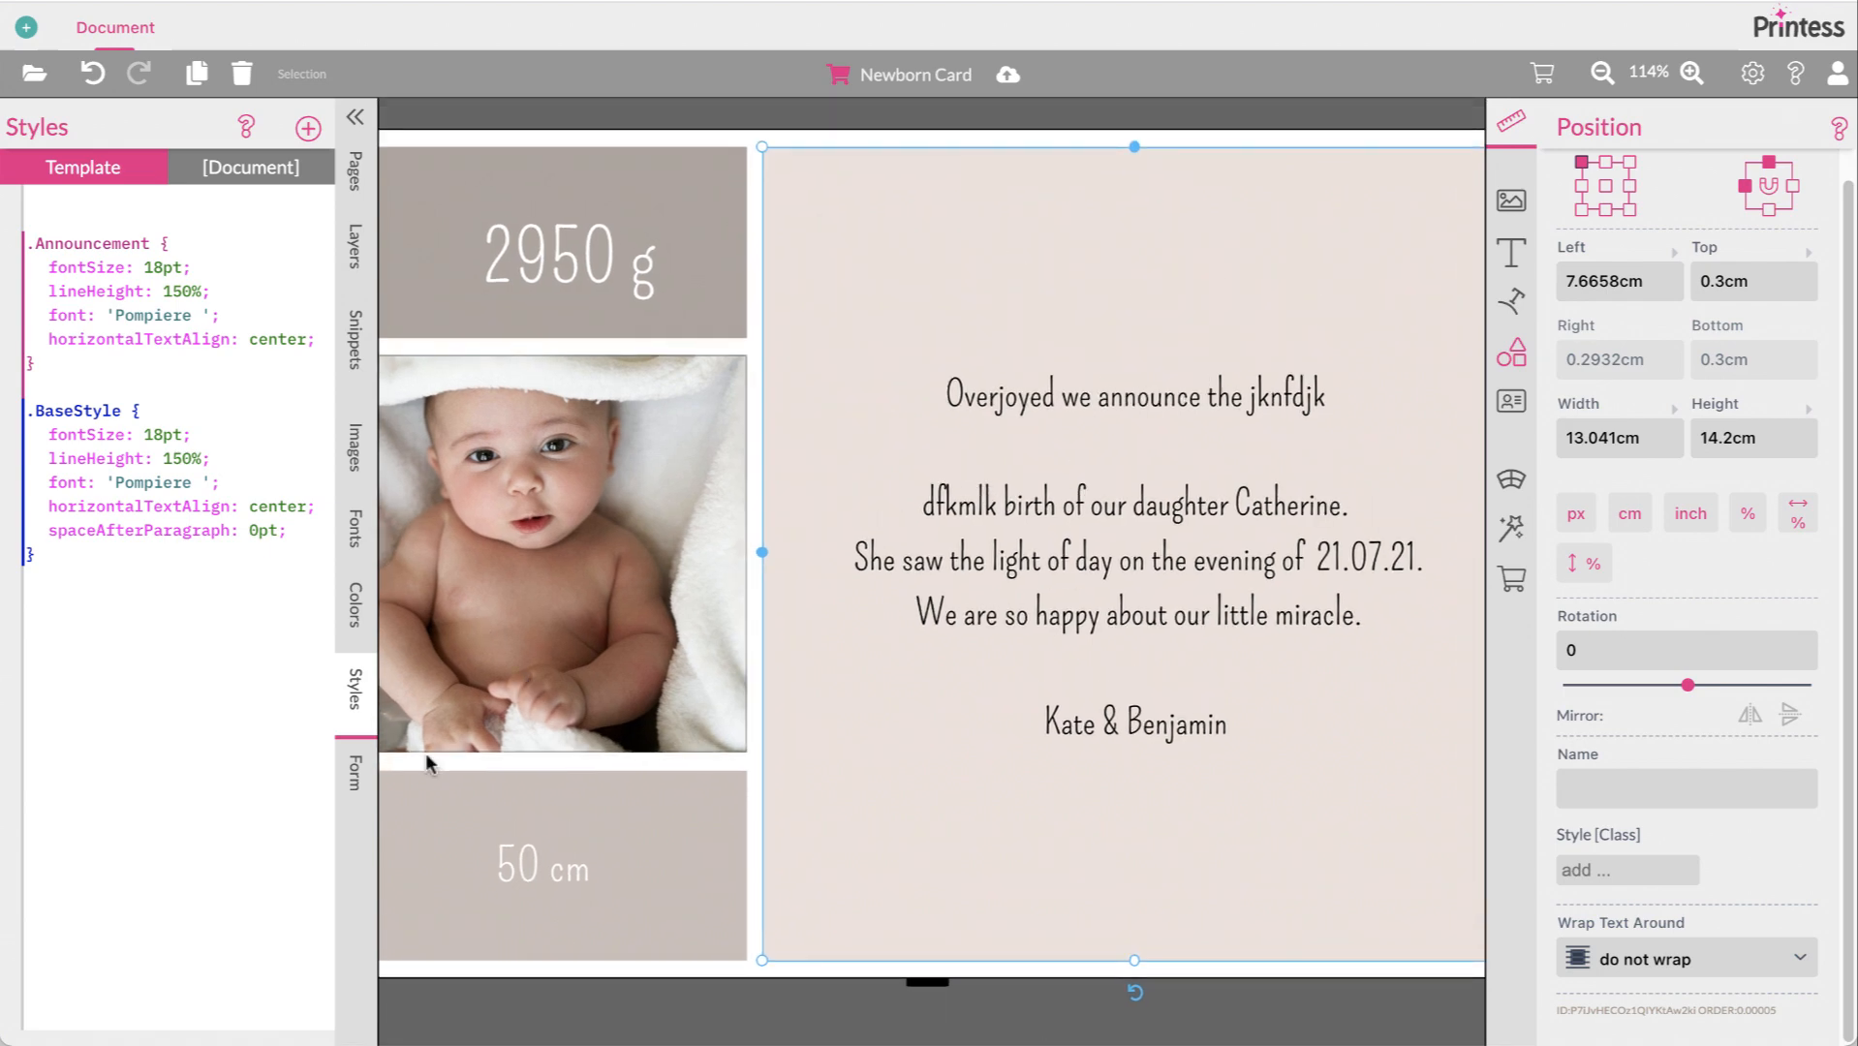
{"action": "left_click", "coordinate": [354, 776]}
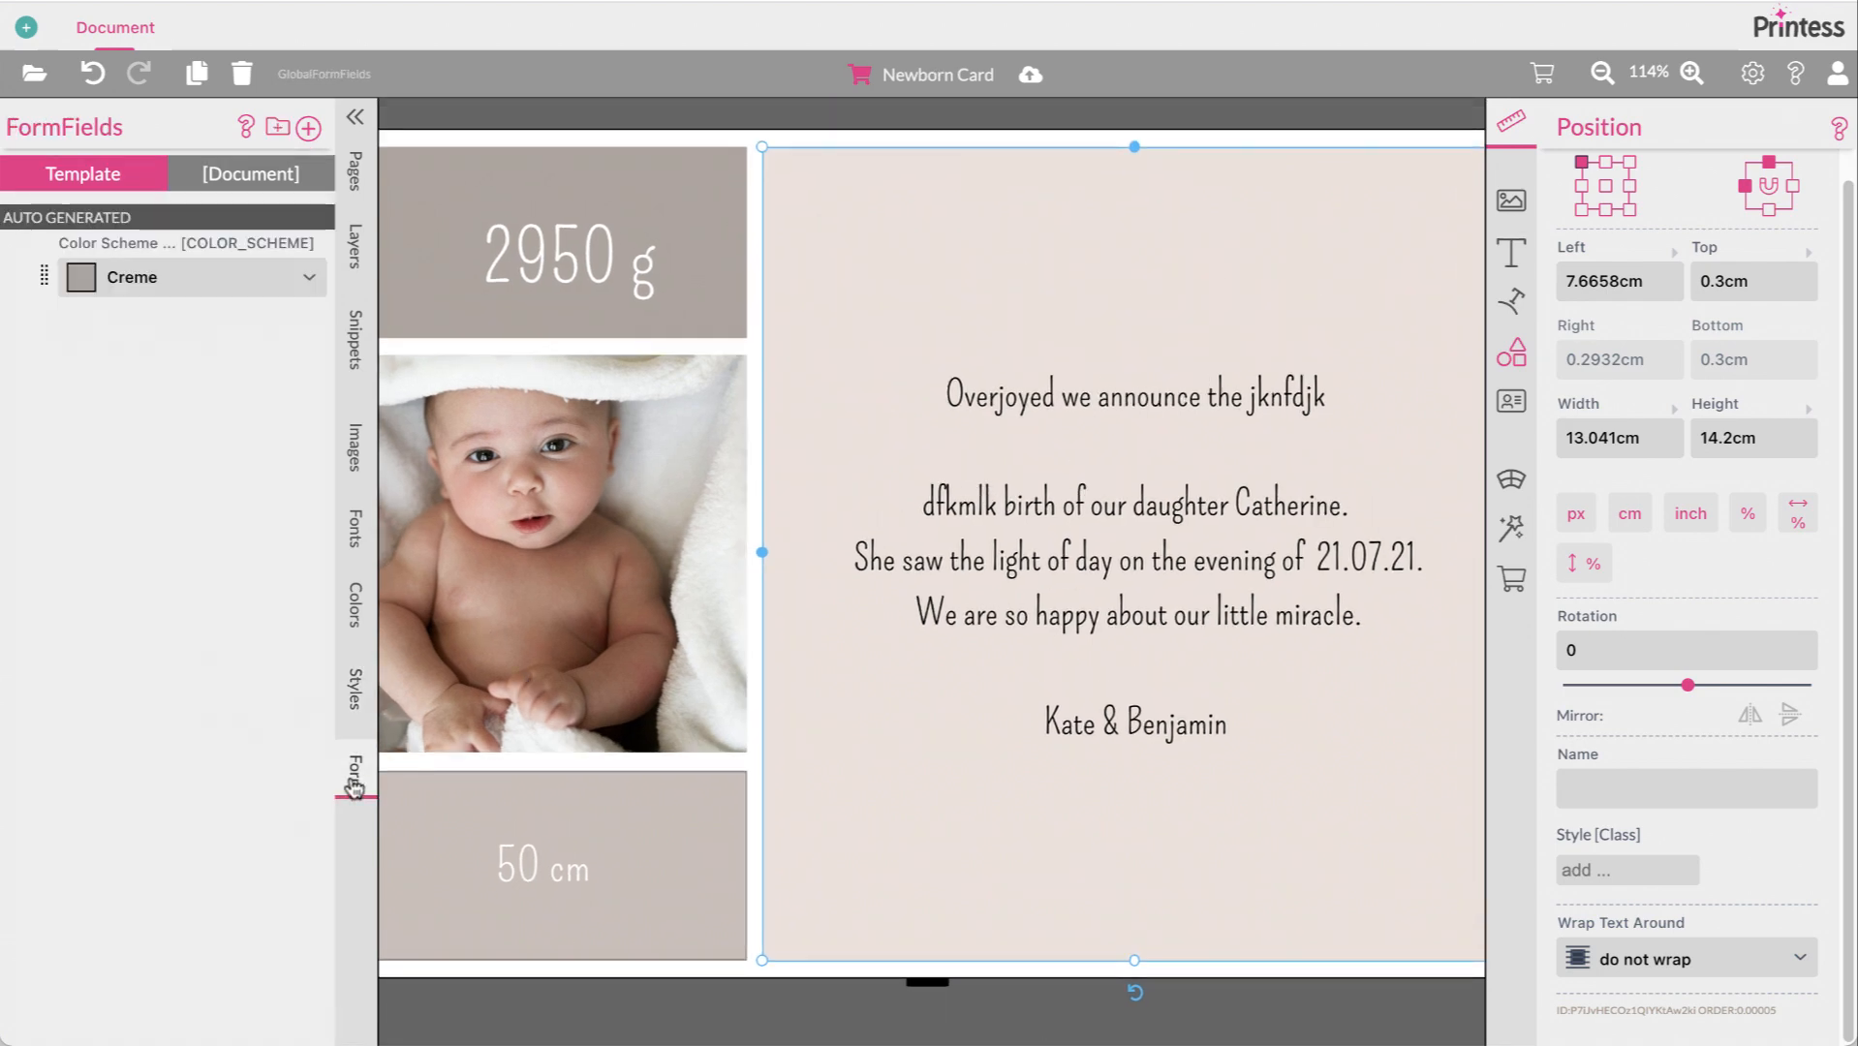
{"action": "left_click", "coordinate": [187, 267]}
{"action": "left_click", "coordinate": [184, 288]}
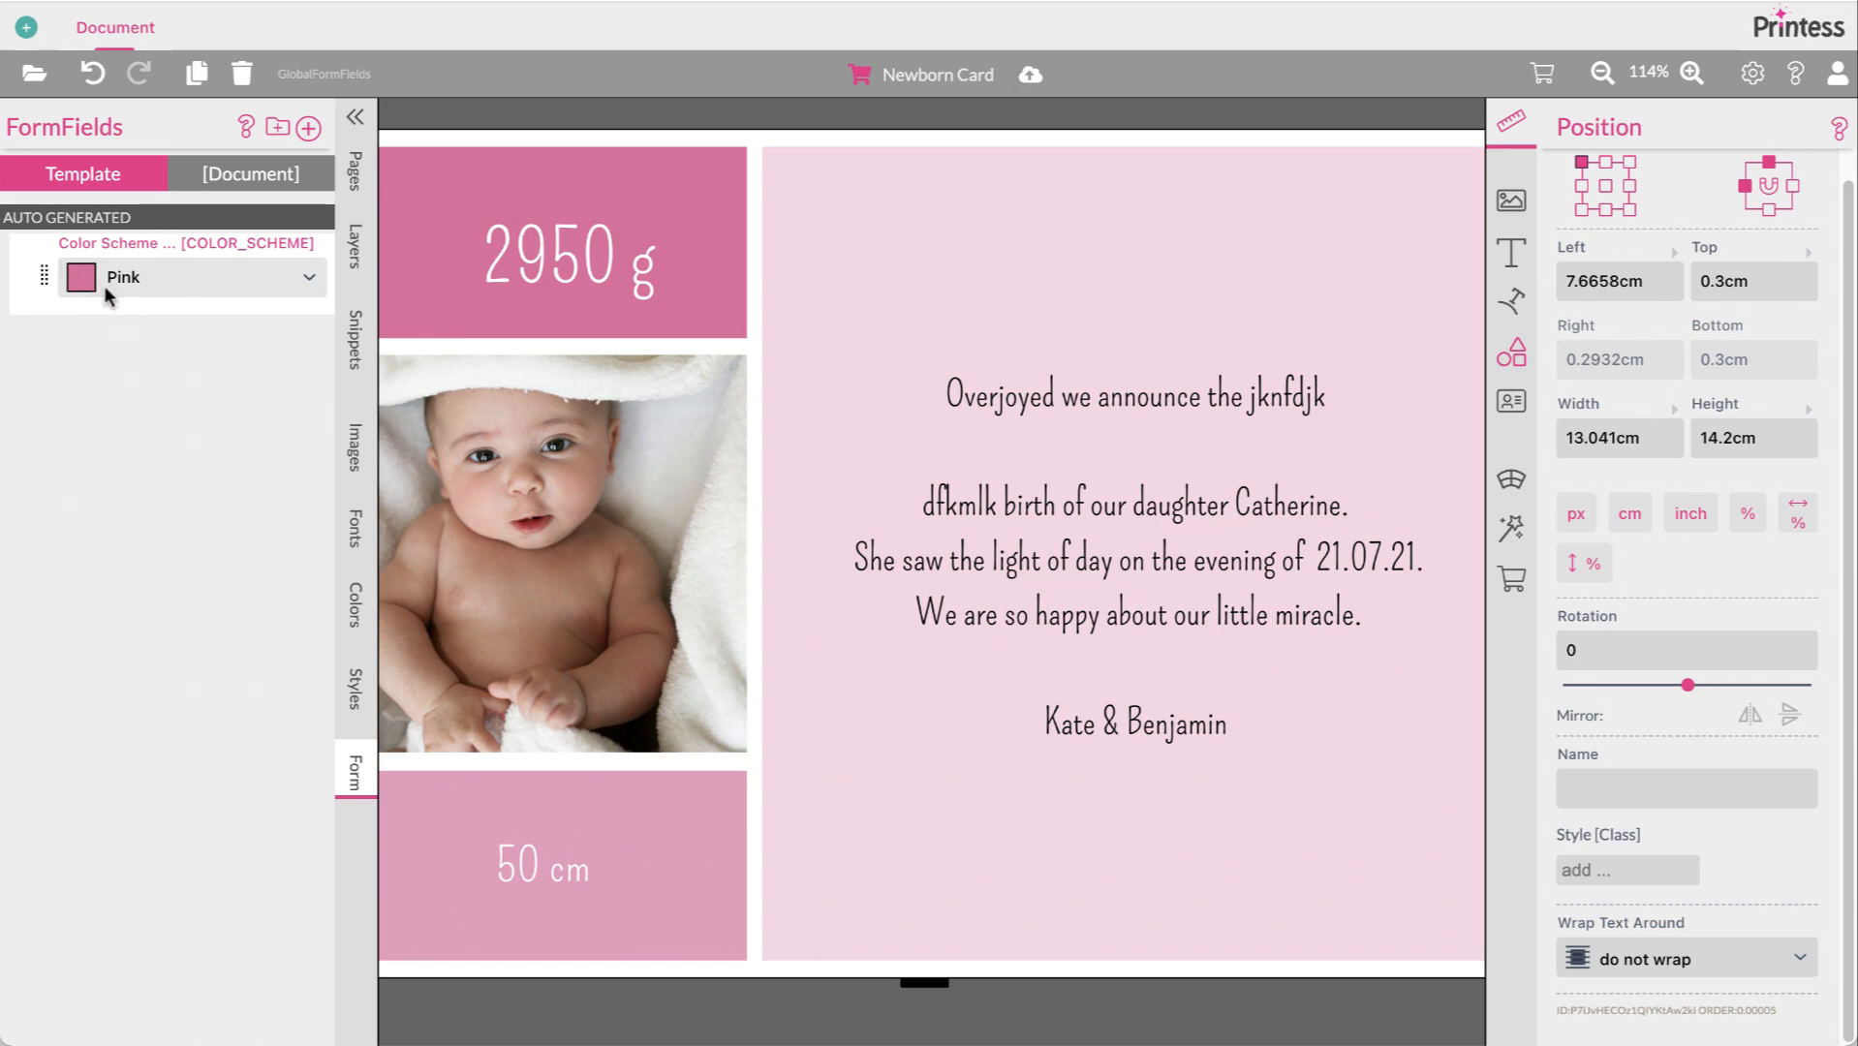
Examine the template's color groups with the weight box selected, and open and cancel the prompt for naming a new color group
{"action": "left_click", "coordinate": [369, 608]}
{"action": "scroll", "coordinate": [666, 513], "scroll_direction": "left", "scroll_amount": 2}
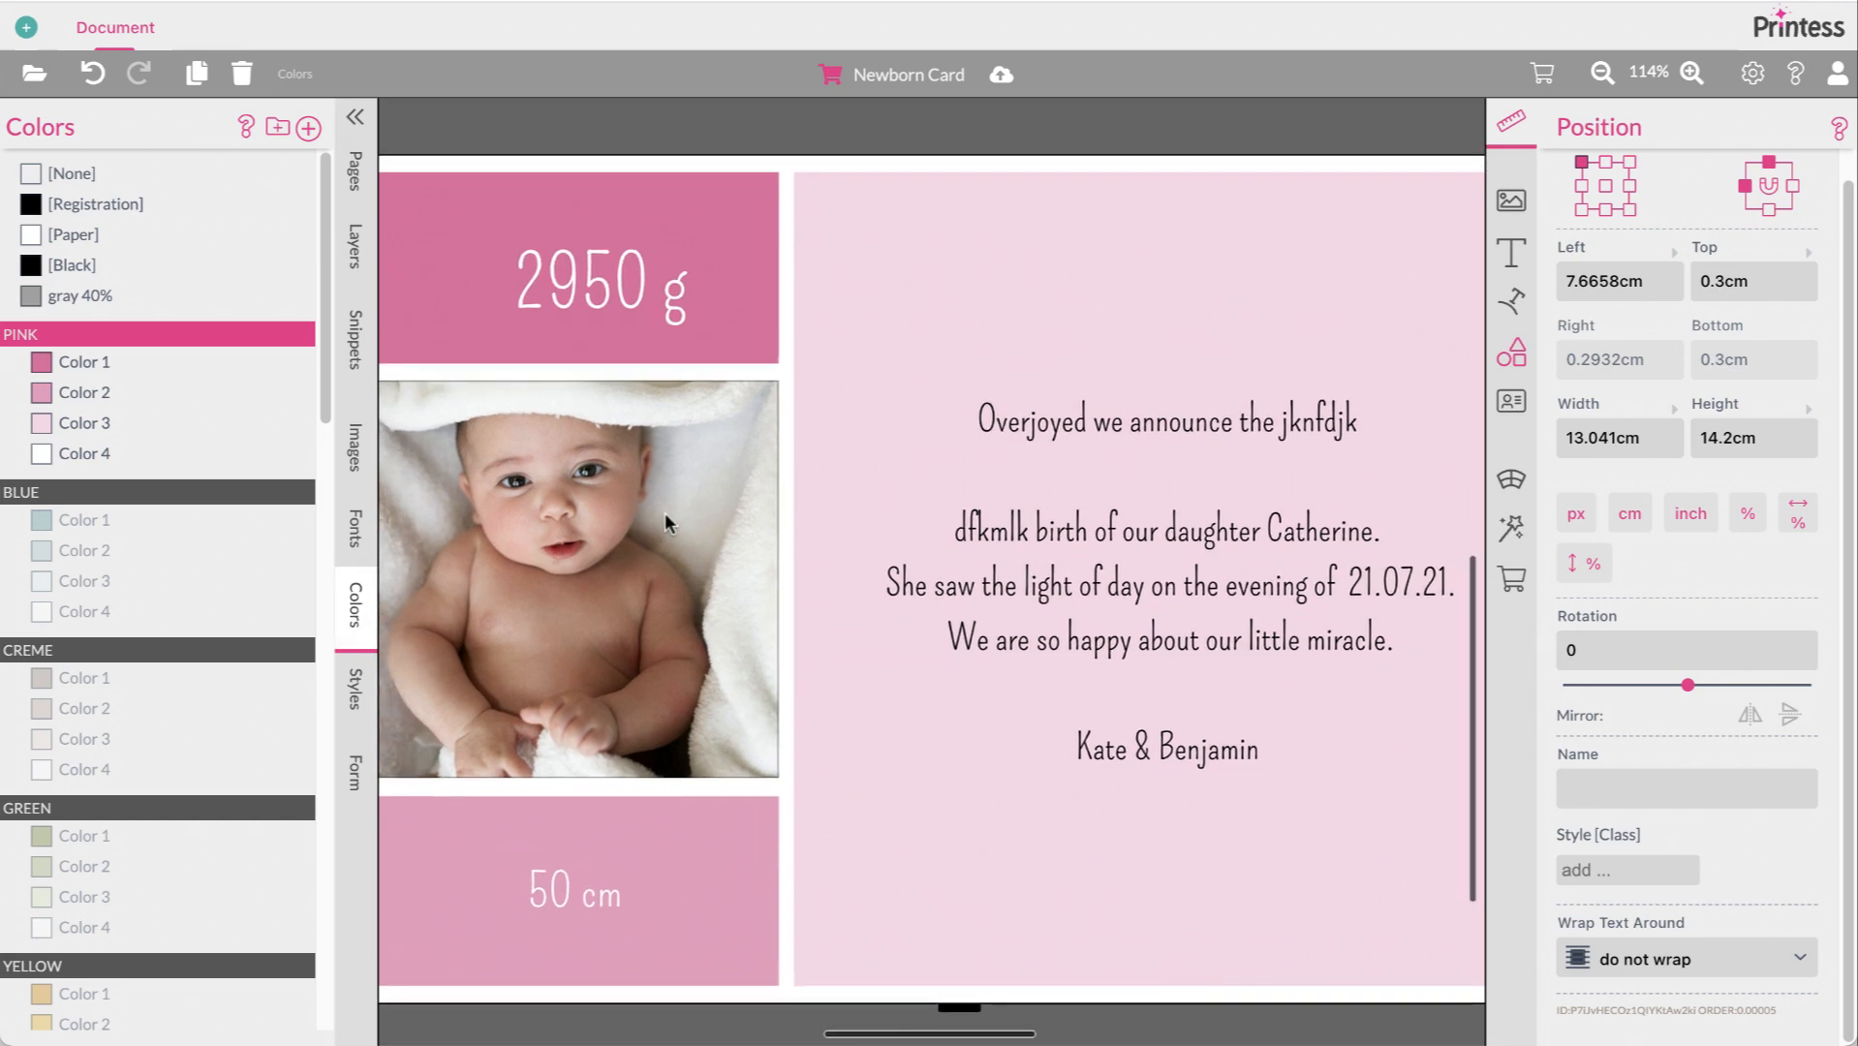
{"action": "left_click", "coordinate": [792, 184]}
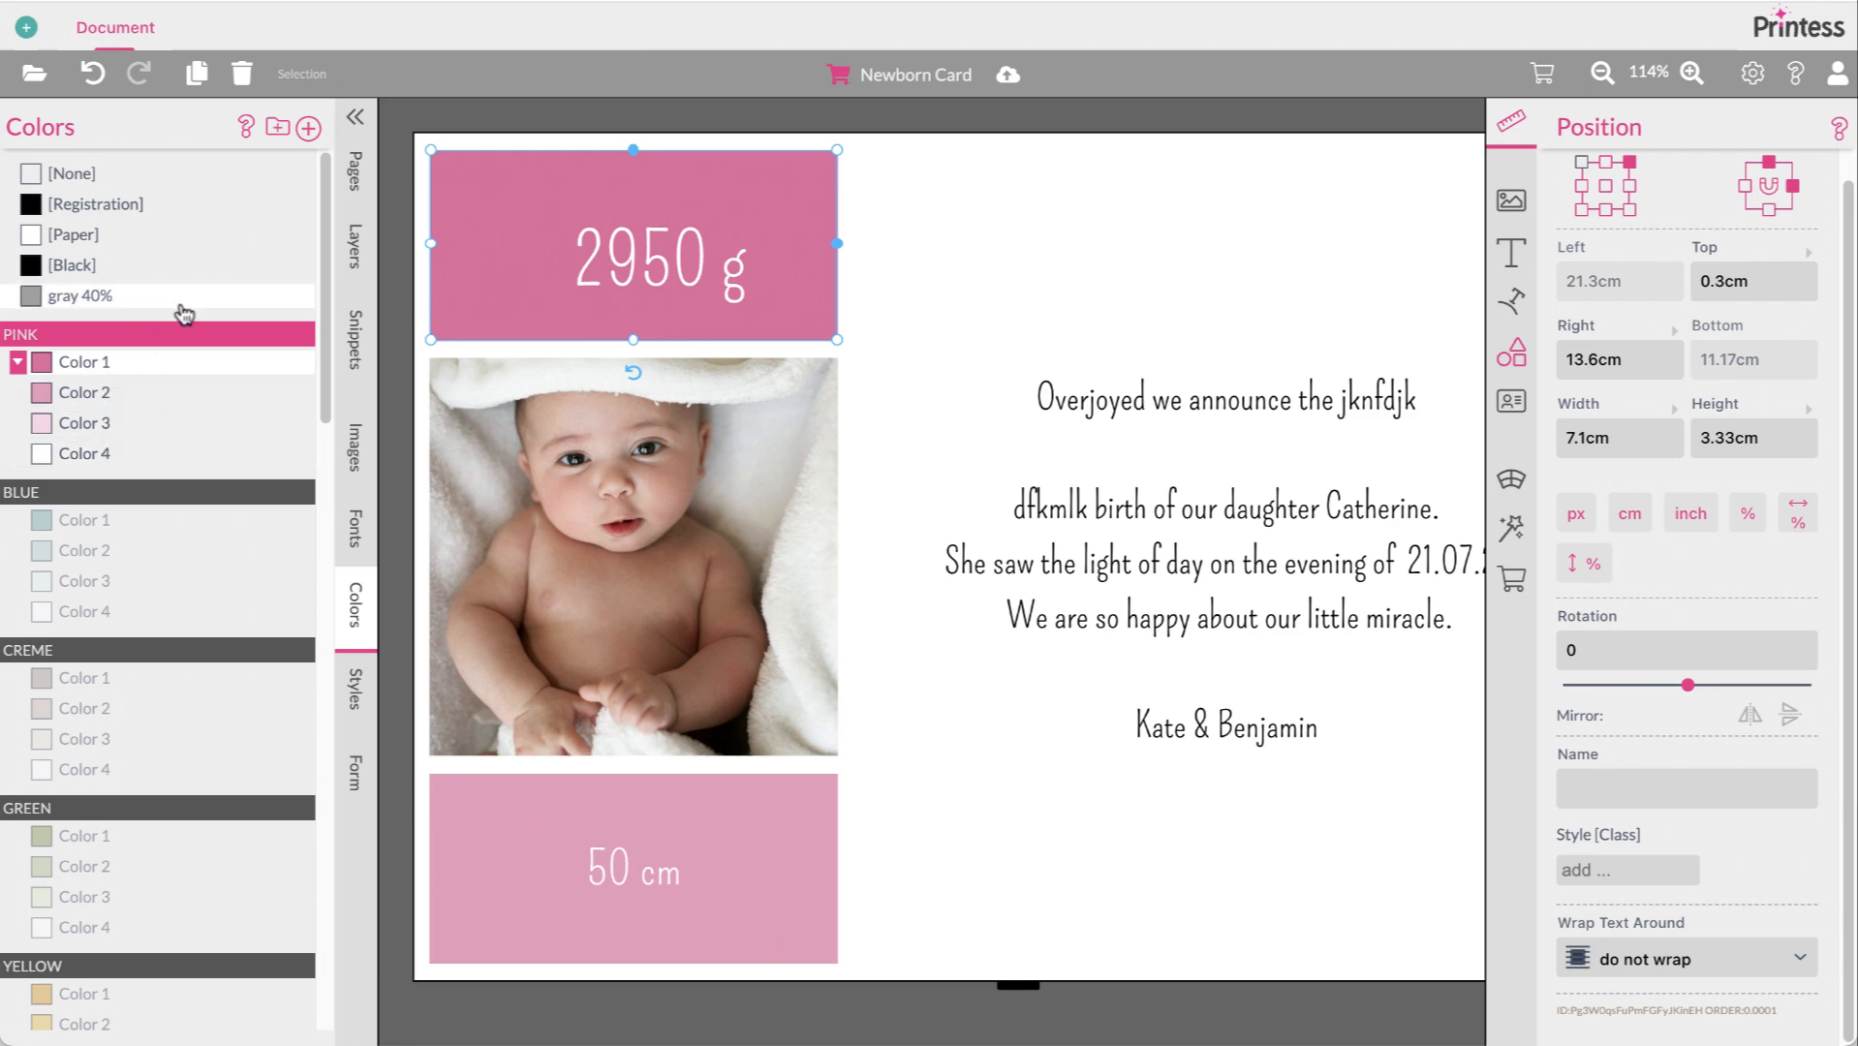
{"action": "left_click", "coordinate": [279, 127]}
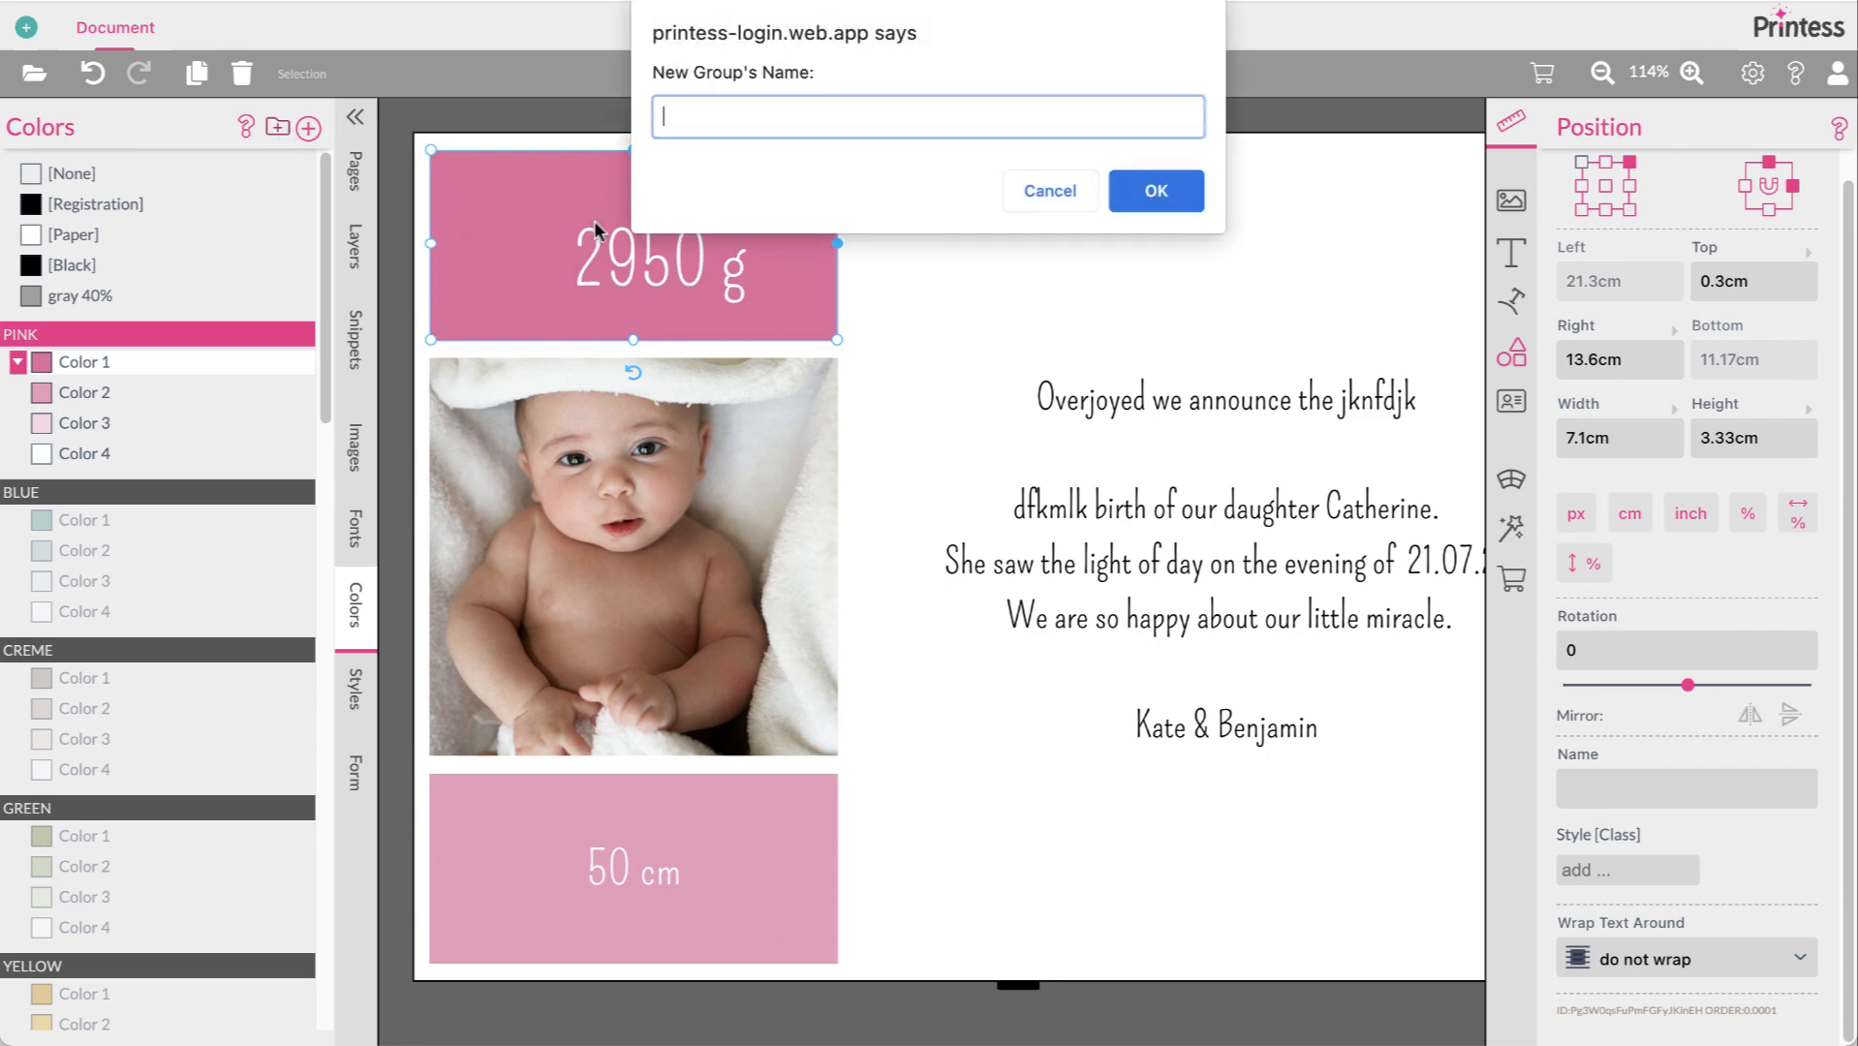
{"action": "left_click", "coordinate": [1023, 197]}
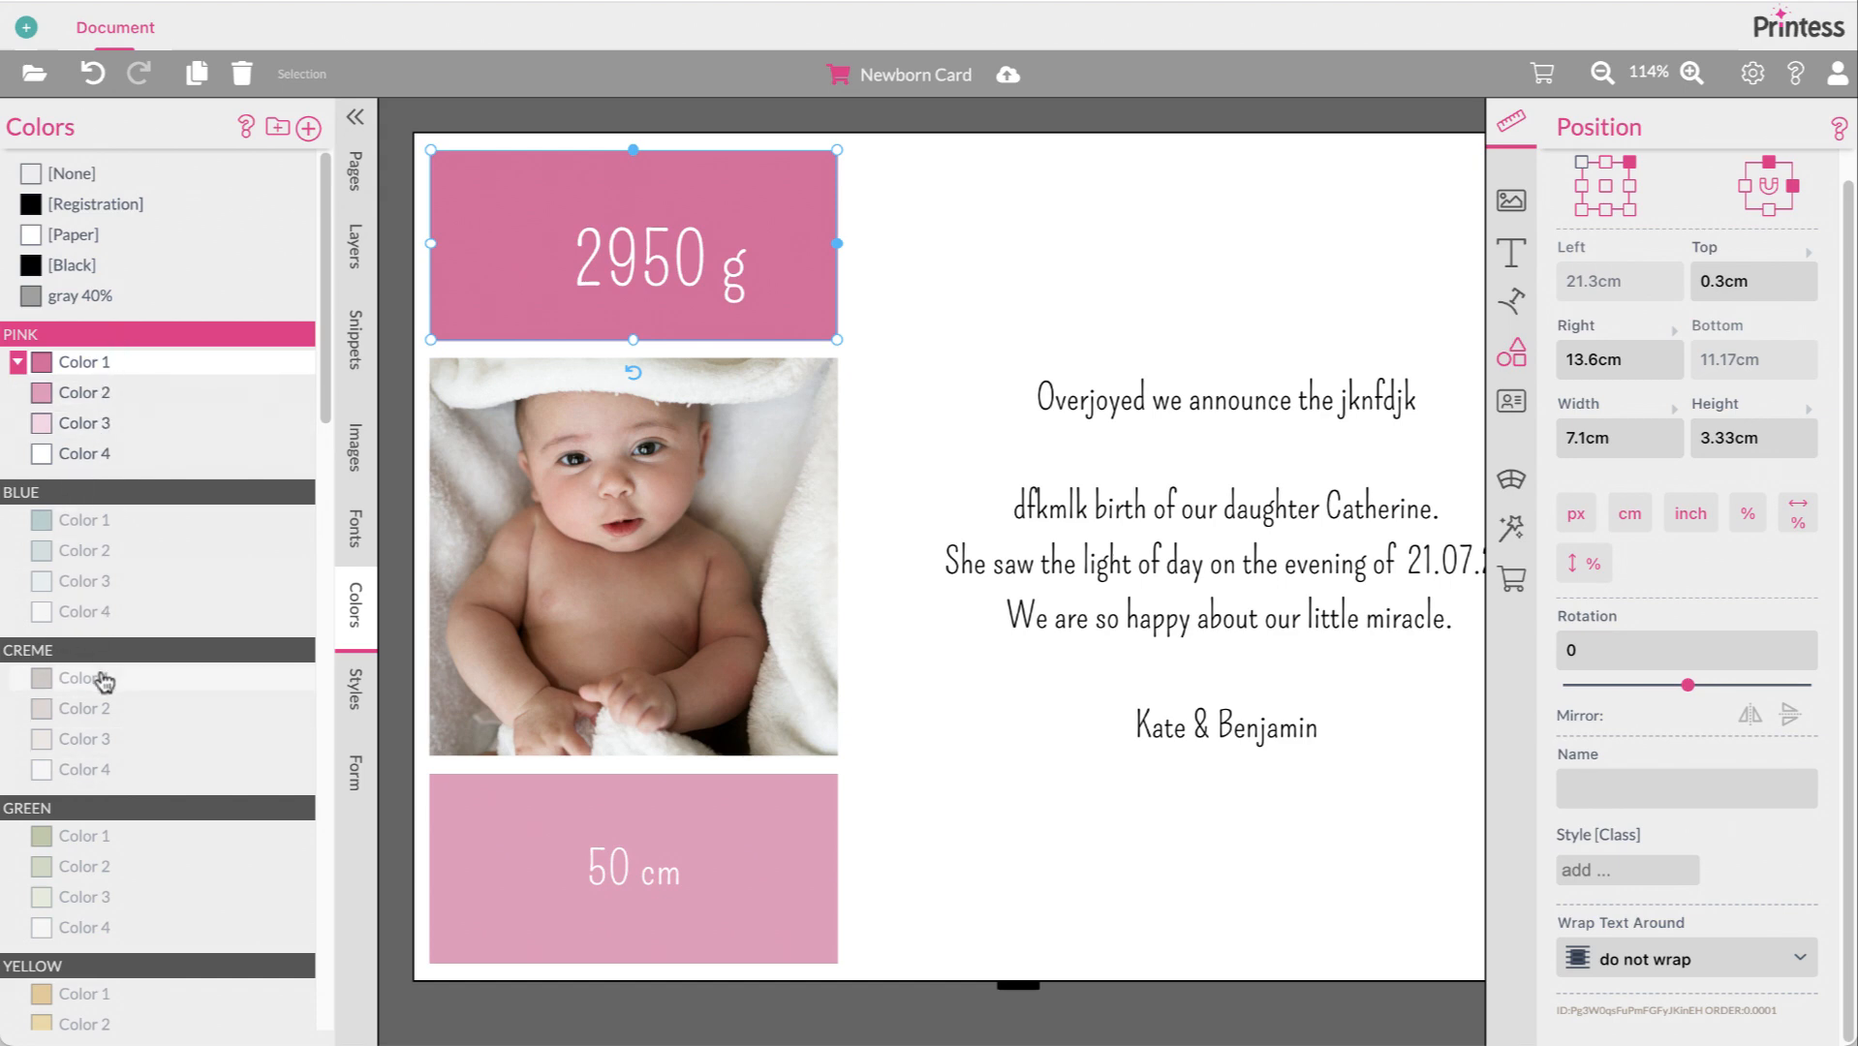
Set the template's Color Scheme form field to Blue and return to the color groups to check the active one
{"action": "left_click", "coordinate": [356, 773]}
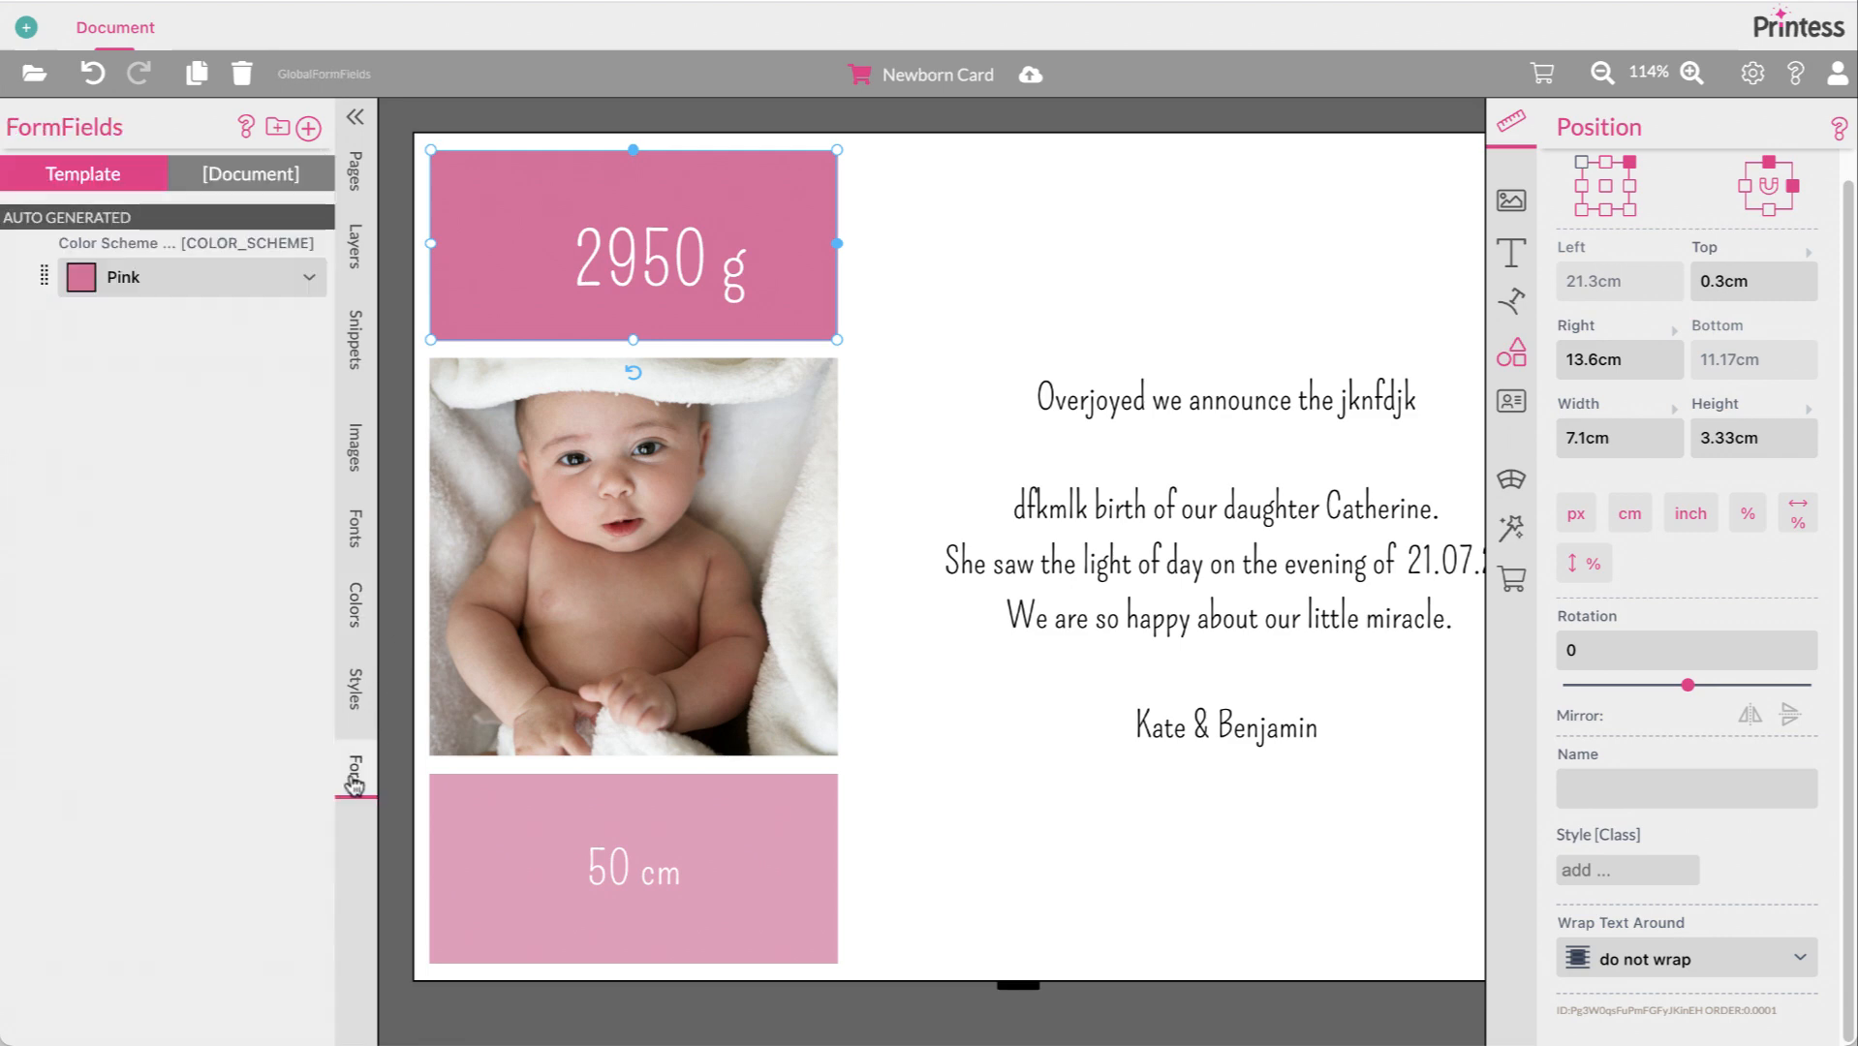
{"action": "left_click", "coordinate": [167, 275]}
{"action": "left_click", "coordinate": [164, 334]}
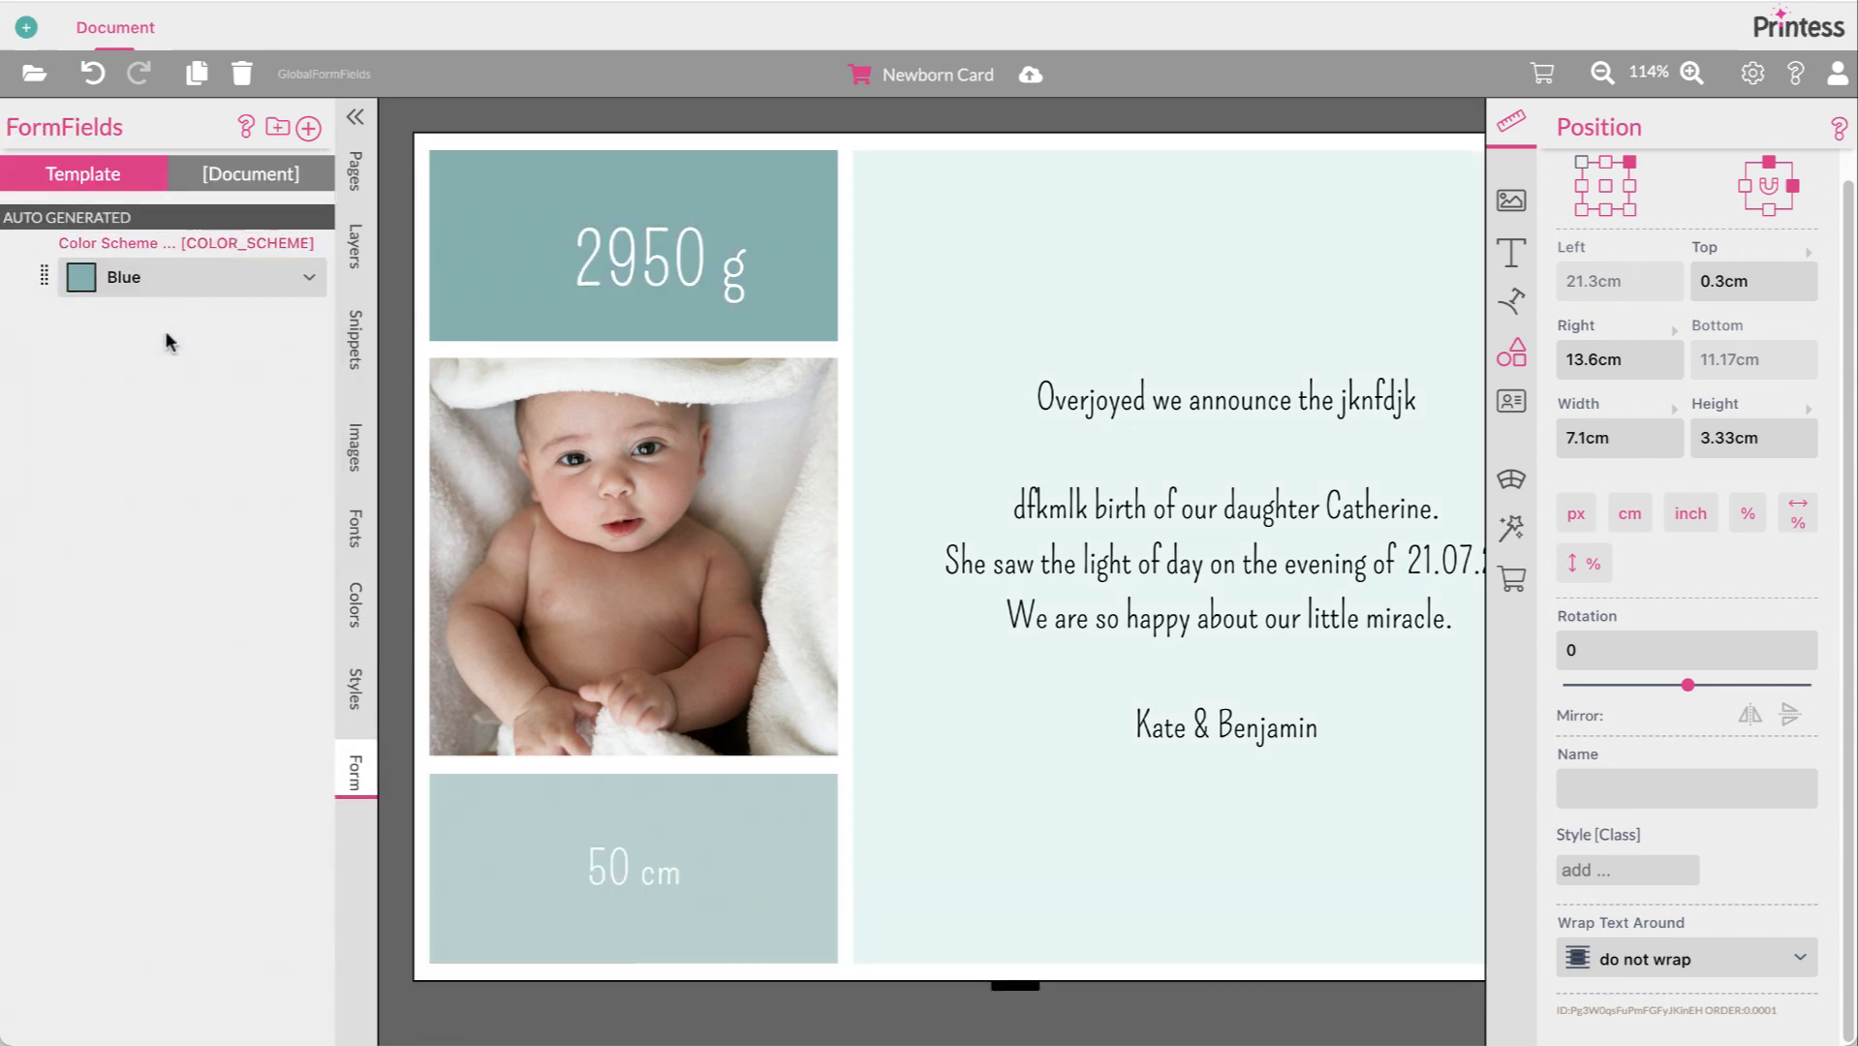
{"action": "left_click", "coordinate": [371, 688]}
{"action": "left_click", "coordinate": [355, 603]}
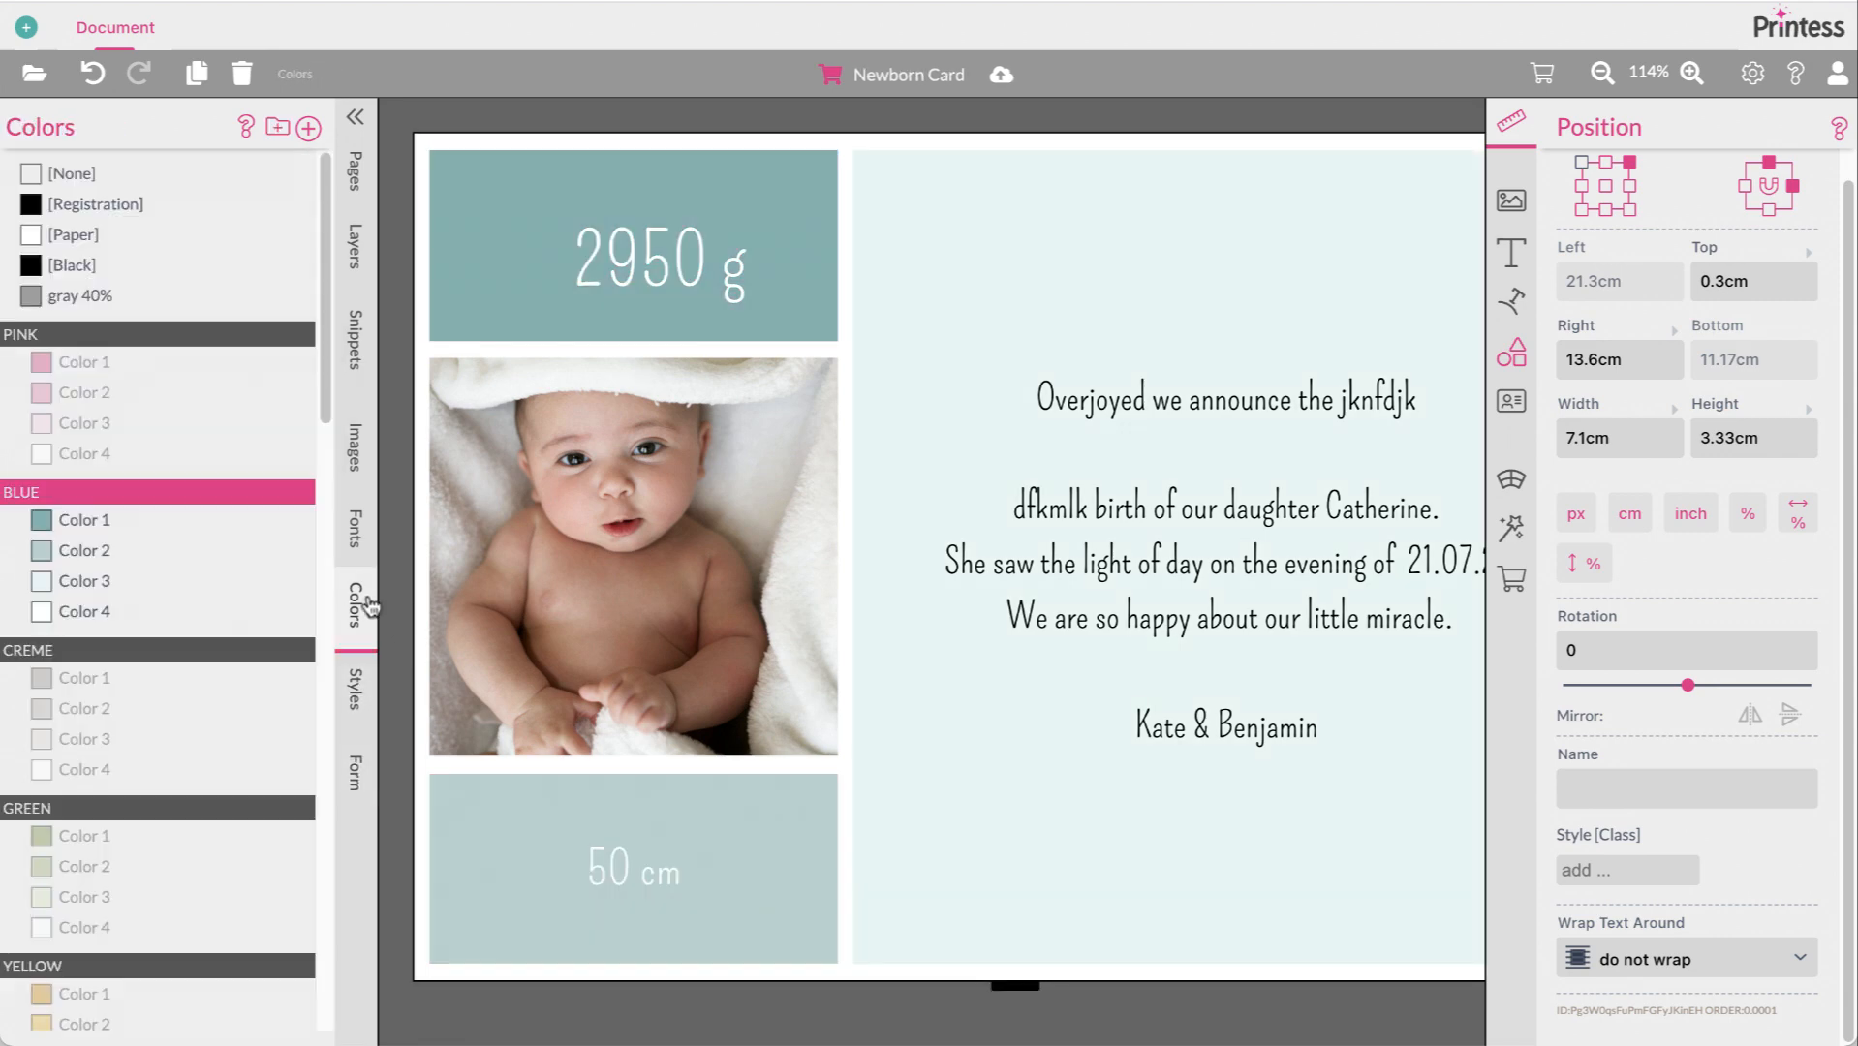